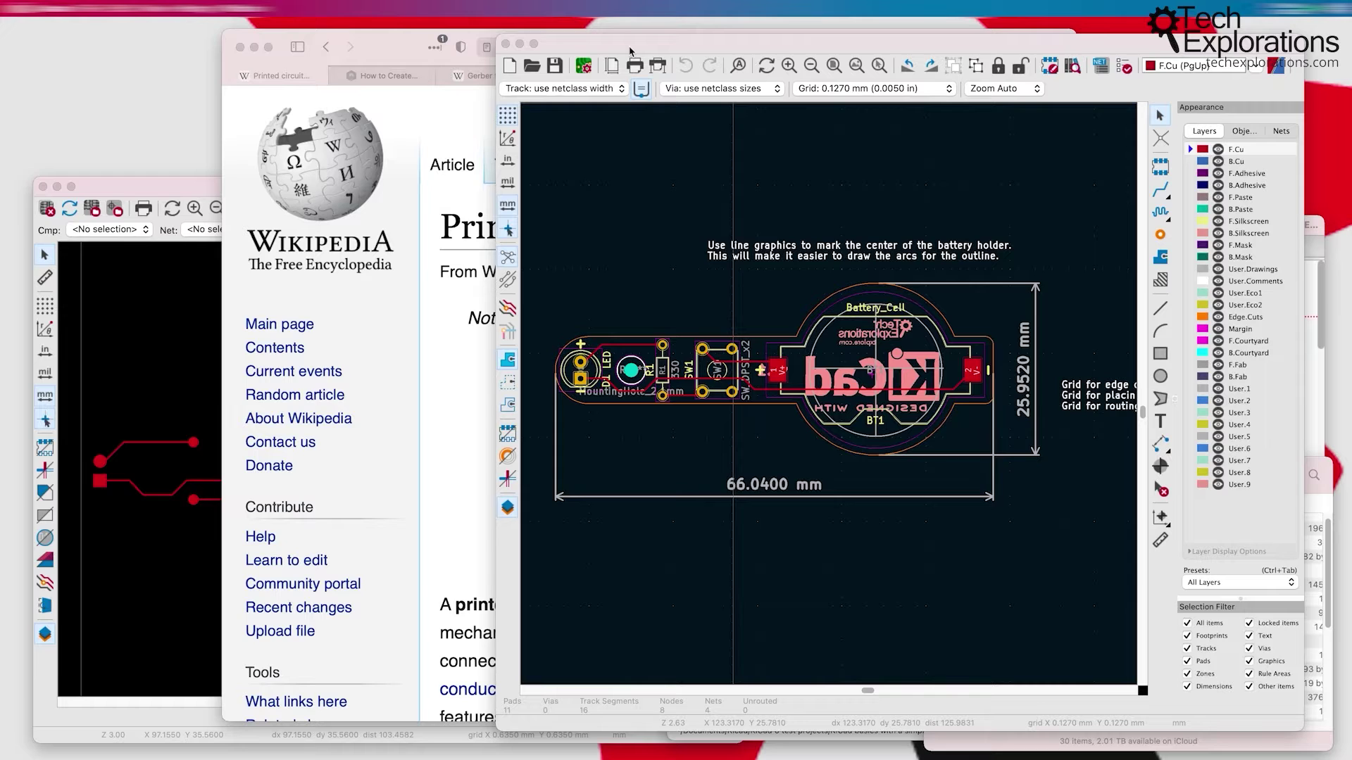
Step: Preview the KiCad board in 3D, tilted to an angle, then close the preview
left_click_drag(652, 51, 633, 47)
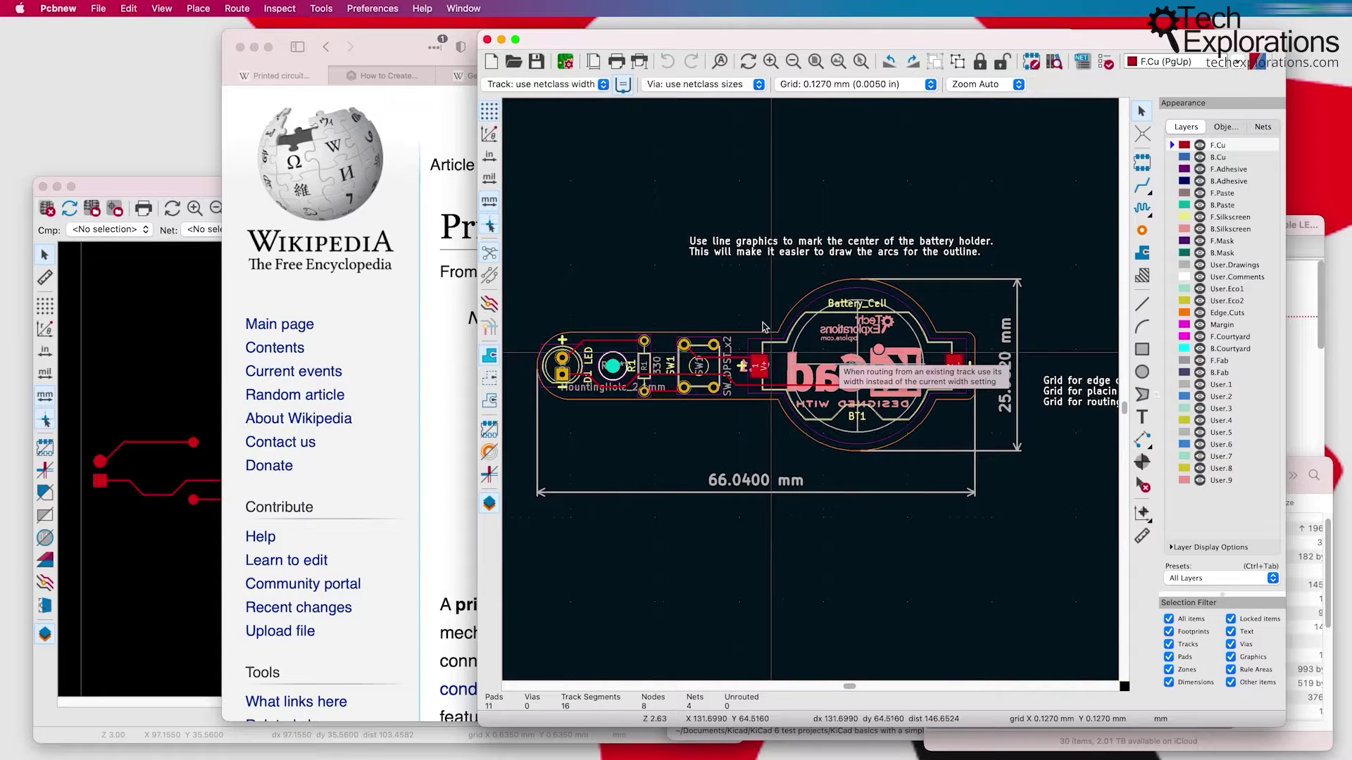
left_click(162, 9)
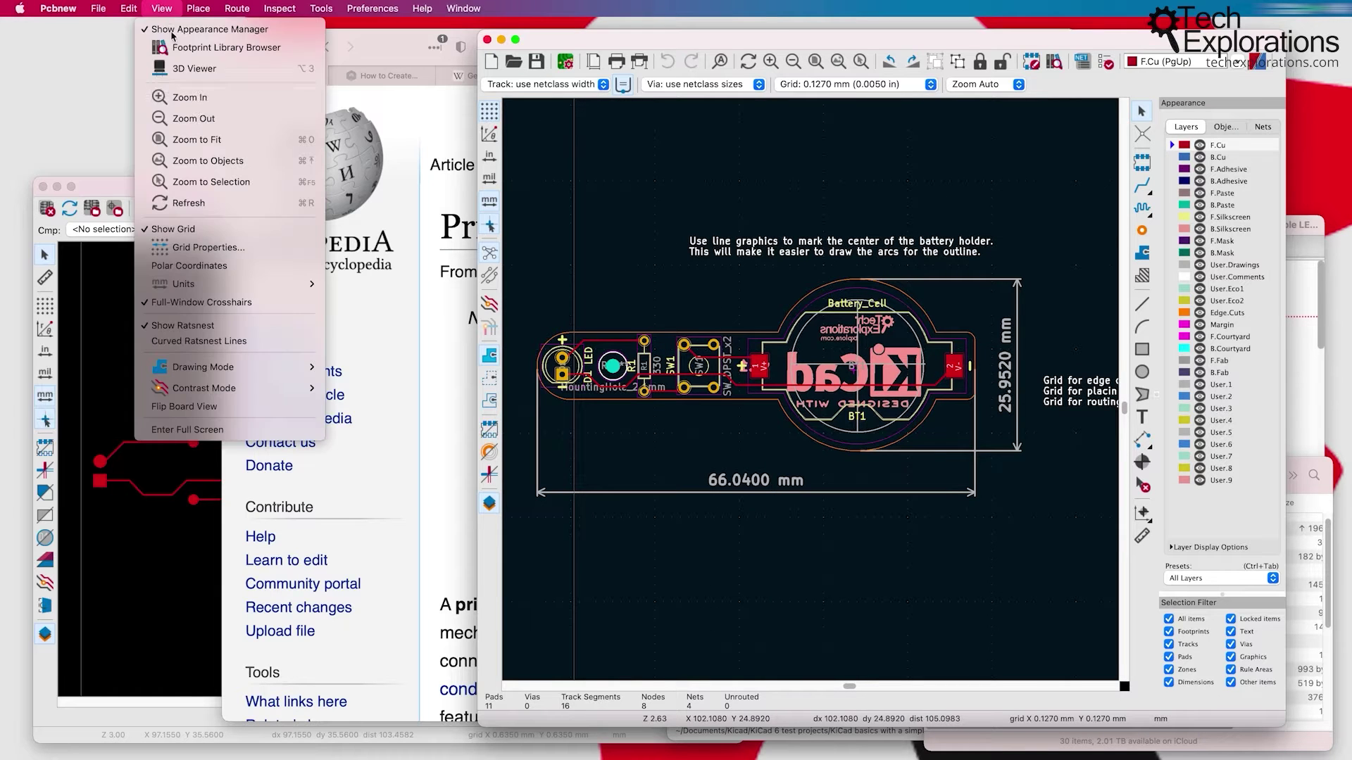
left_click(173, 69)
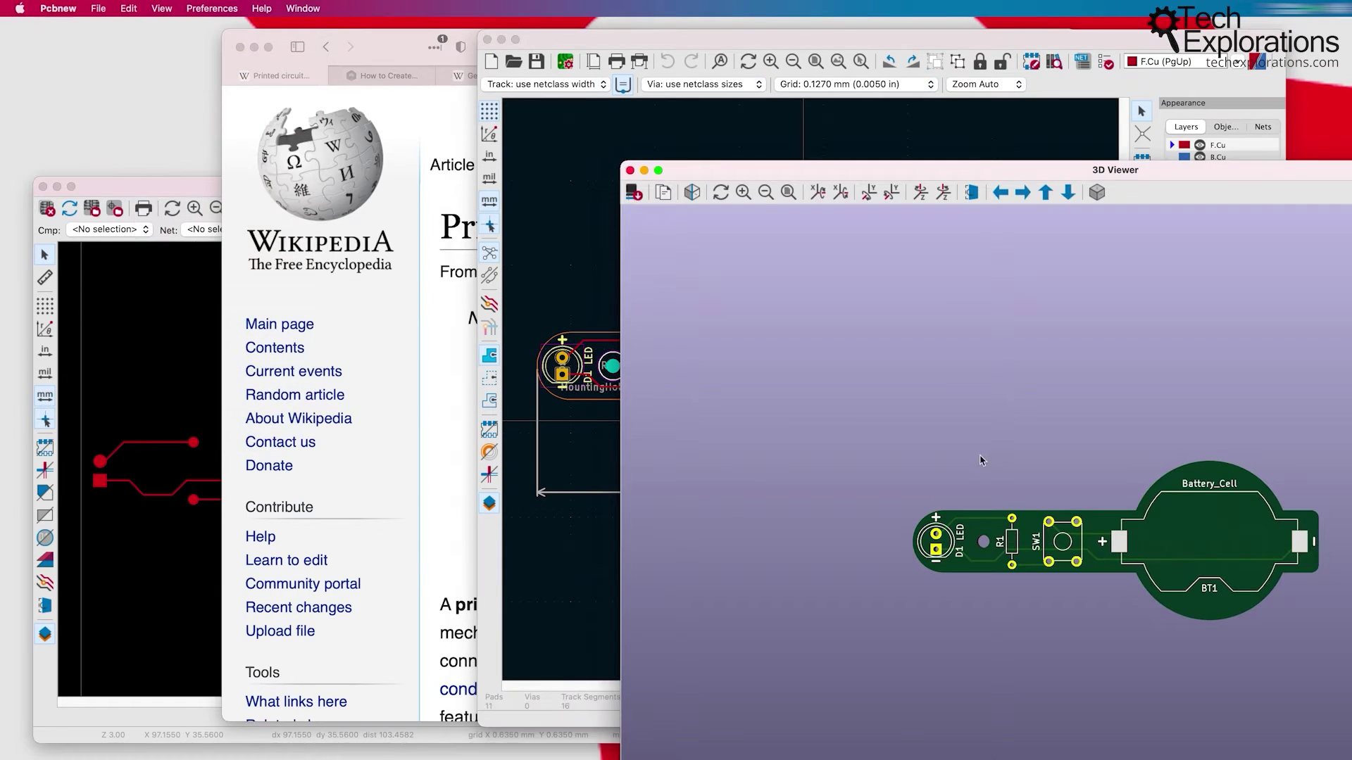
left_click_drag(979, 461, 962, 309)
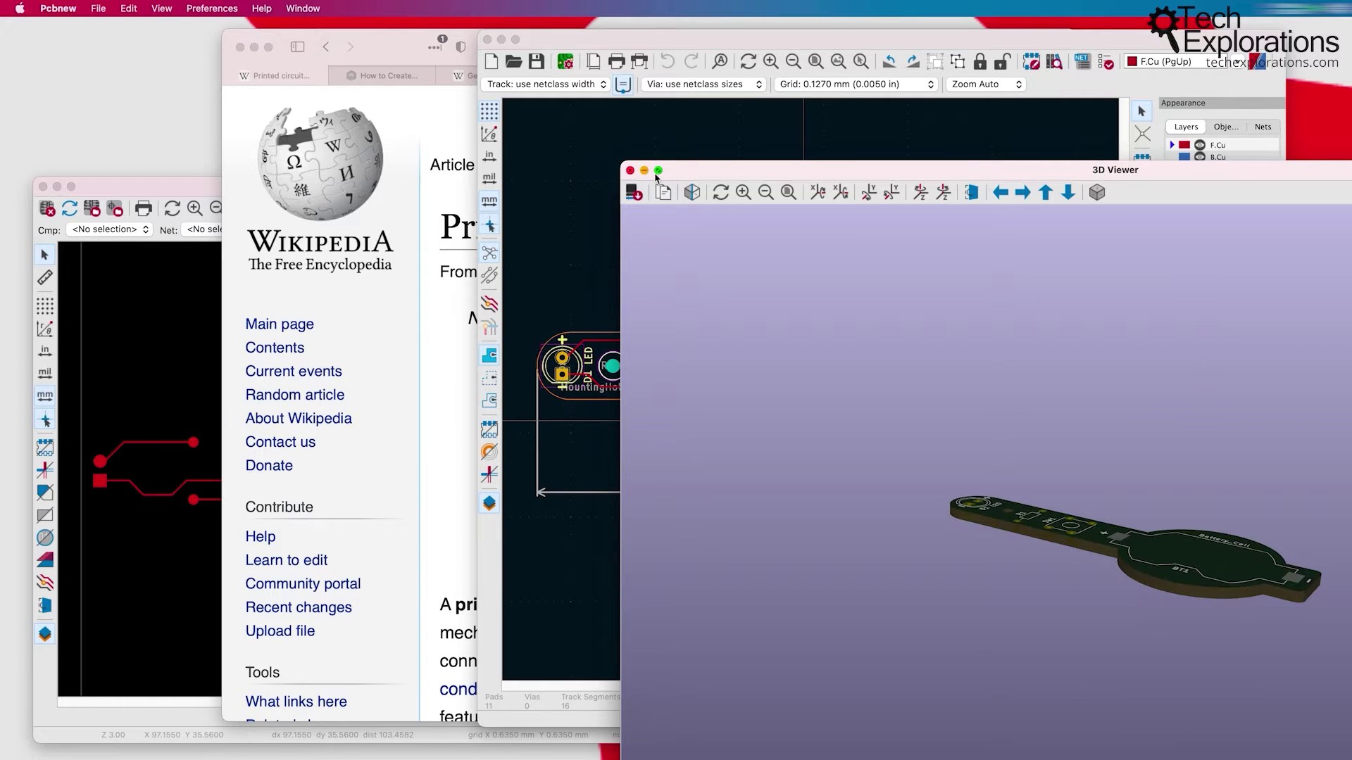
left_click(630, 170)
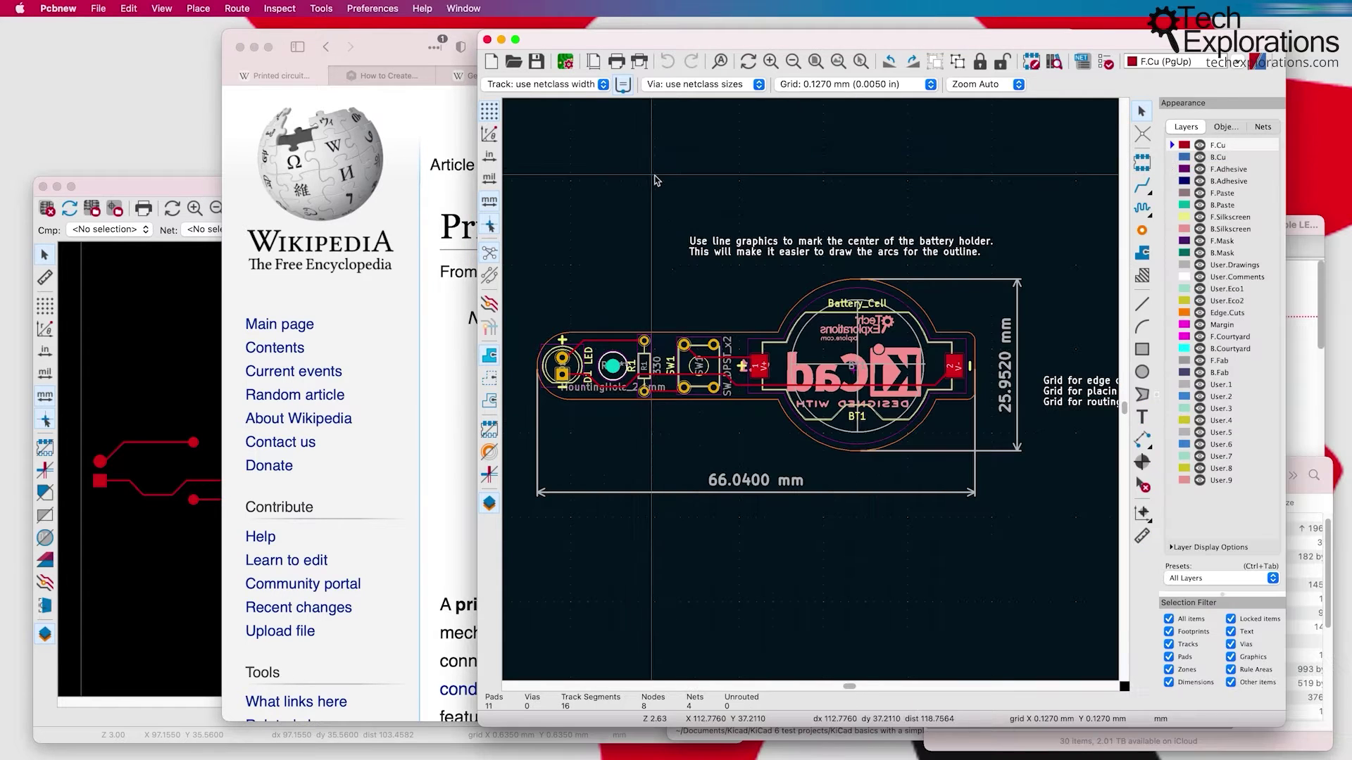
Step: Open the WonderHowTo etchant article in Safari and highlight the words 'Muriatic acid'
left_click(366, 39)
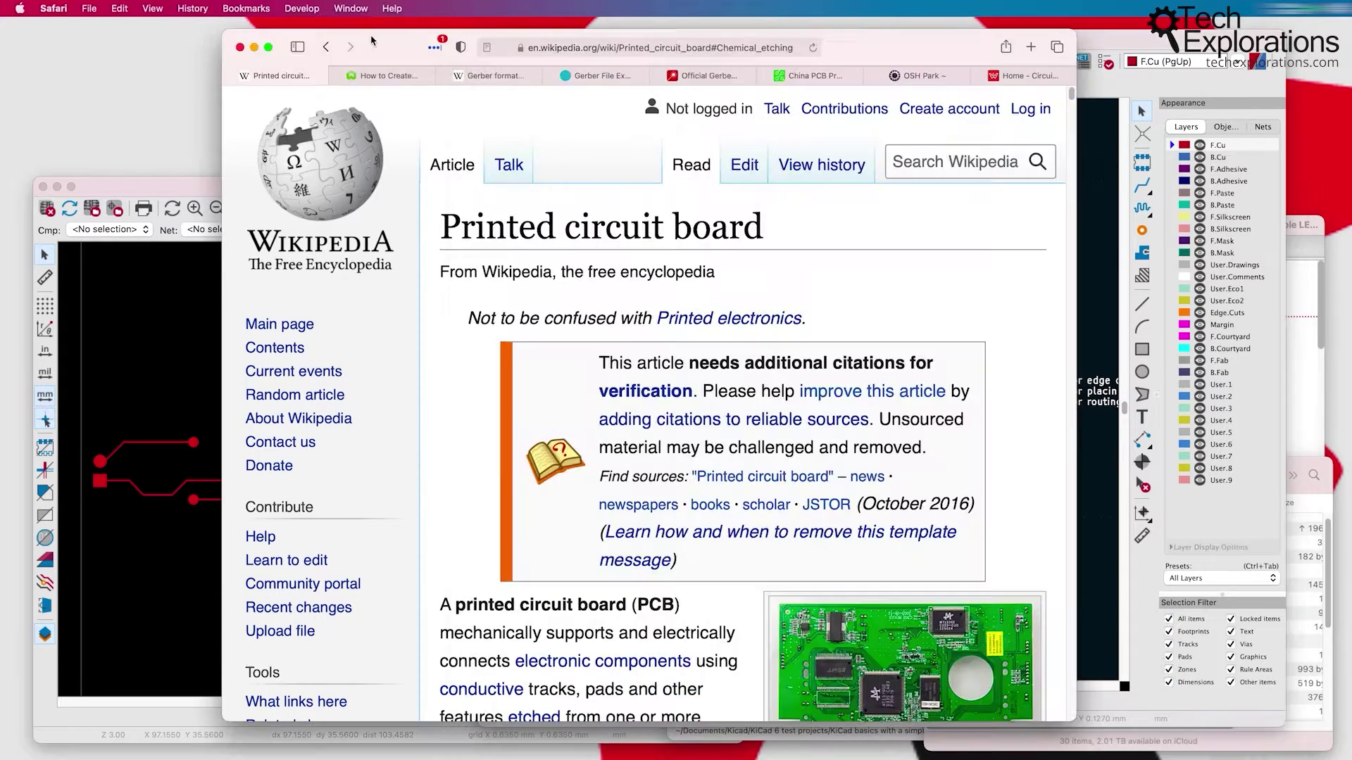
left_click(380, 77)
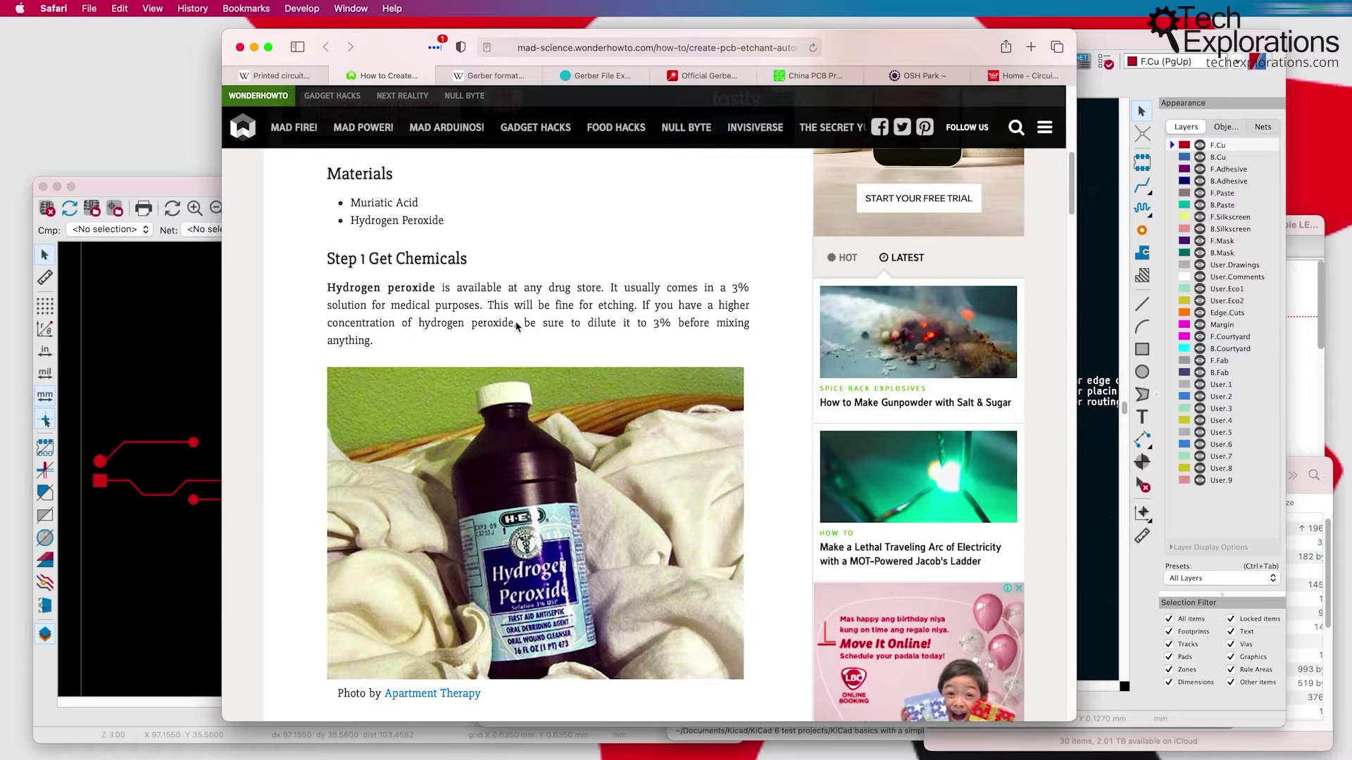
scroll(486, 318, "down", 2)
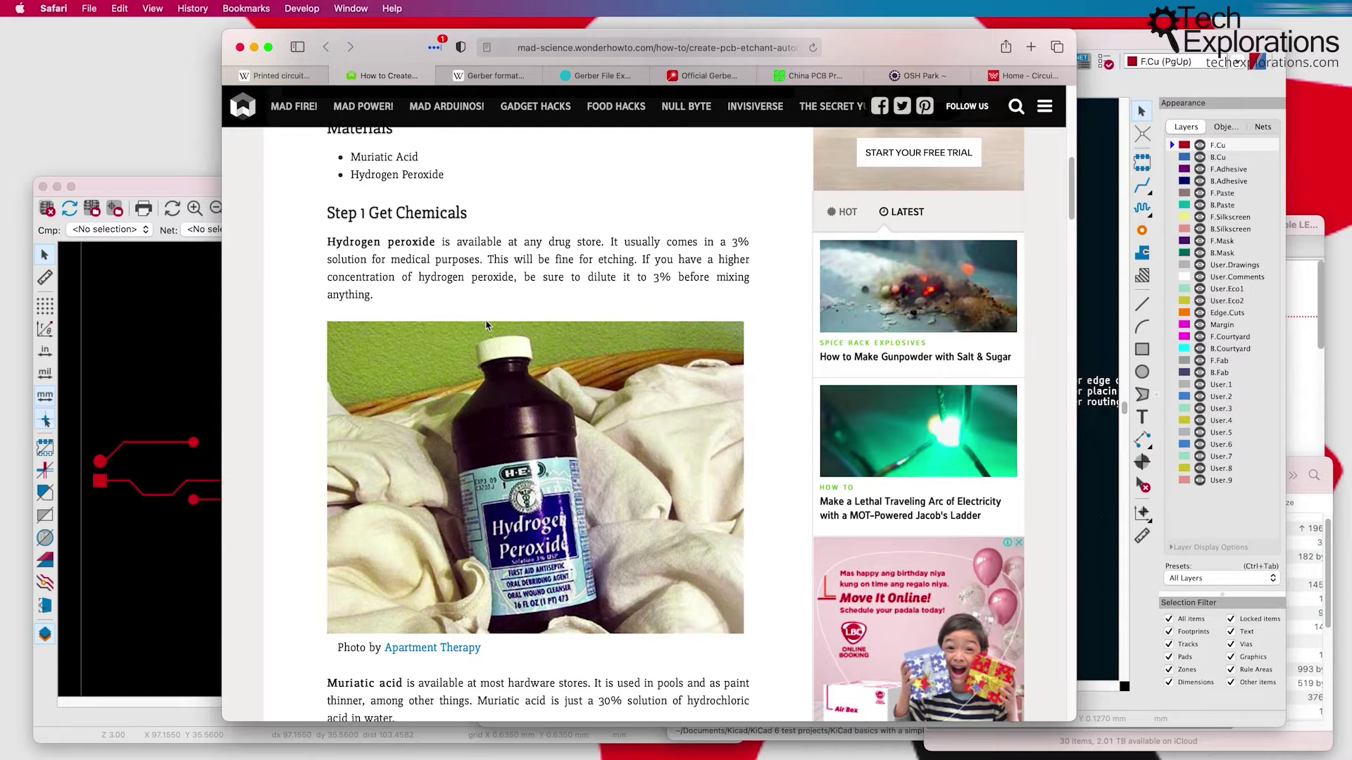
scroll(486, 325, "down", 3)
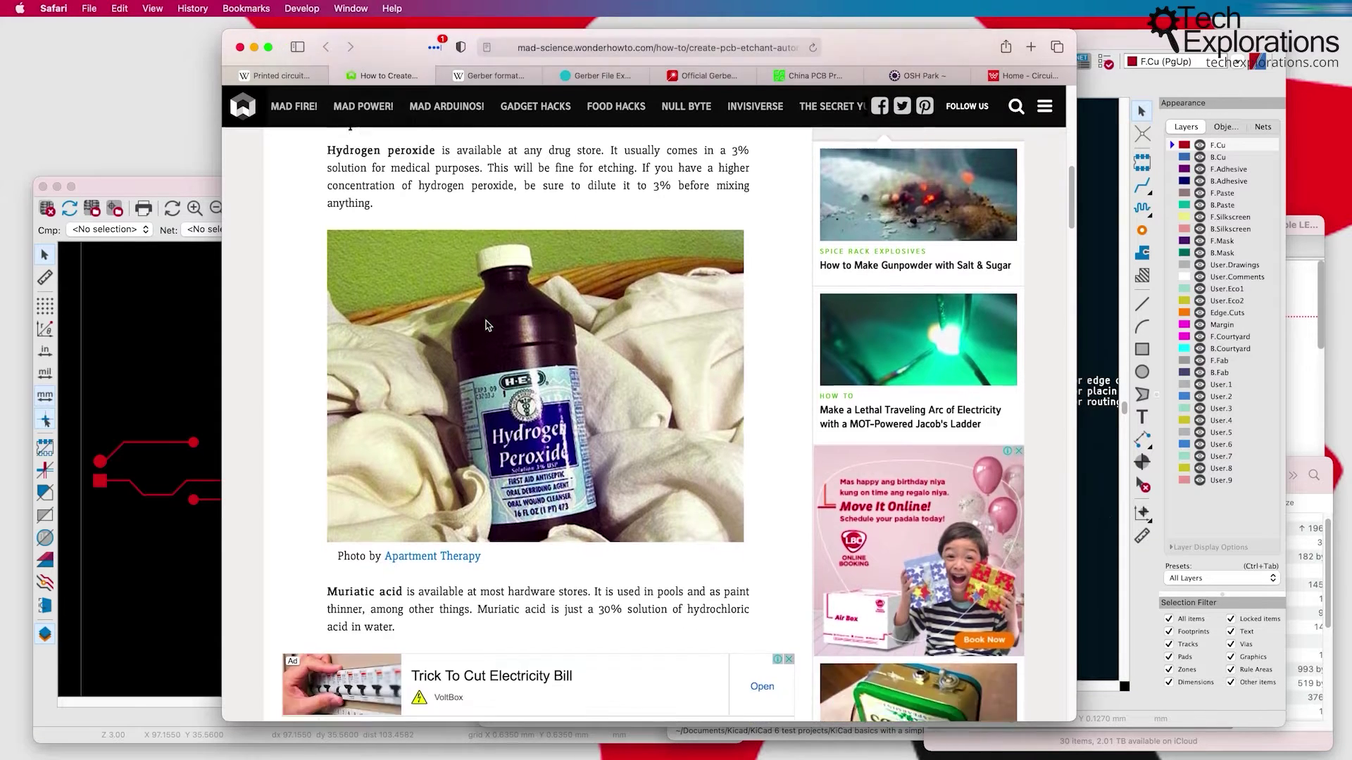
scroll(486, 325, "down", 2)
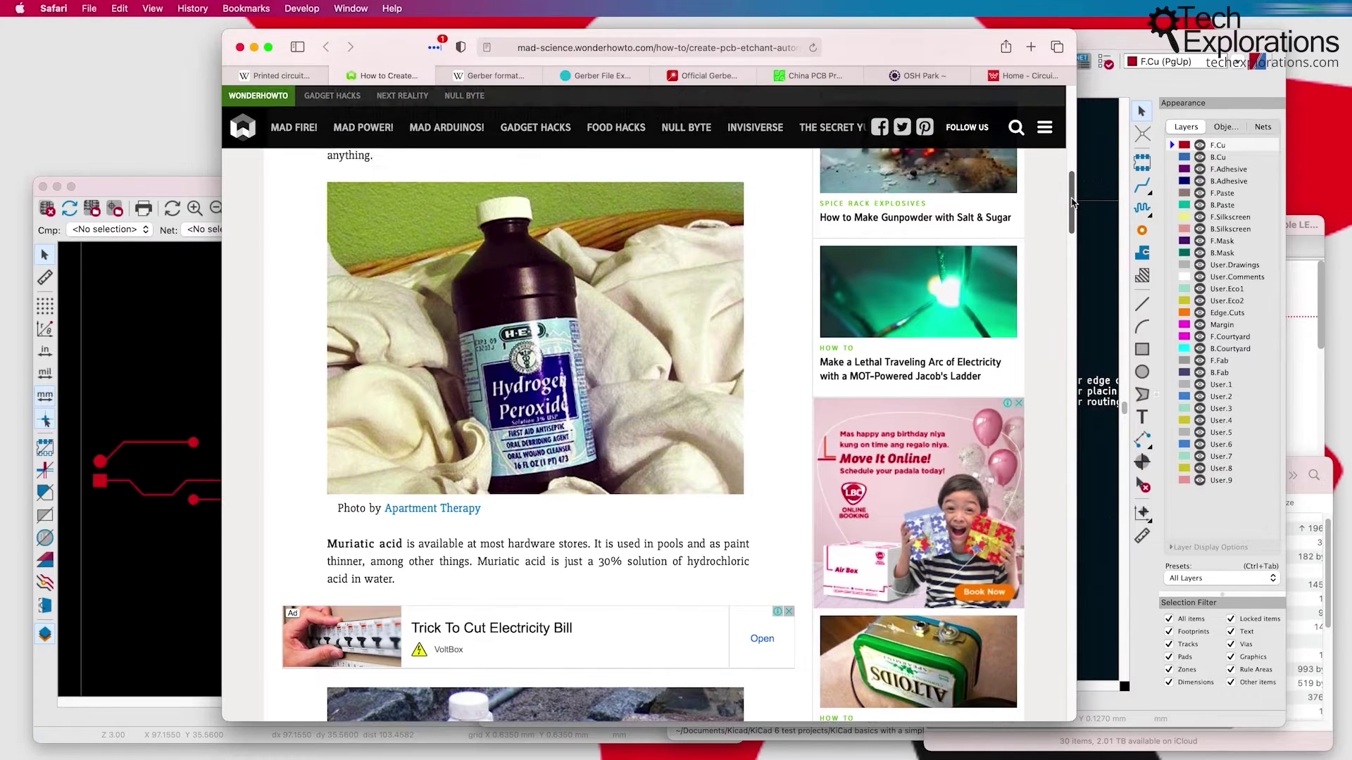
left_click_drag(1073, 206, 1067, 235)
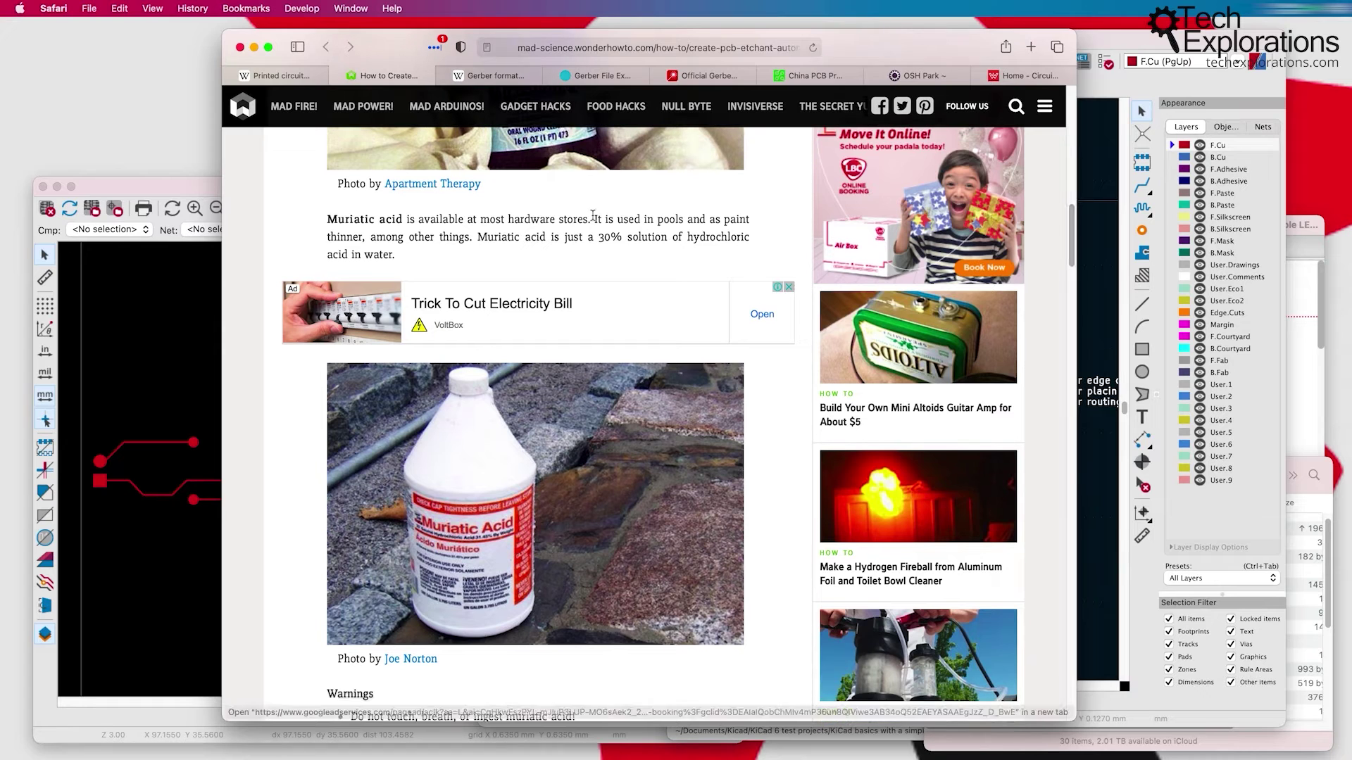
left_click_drag(327, 220, 401, 216)
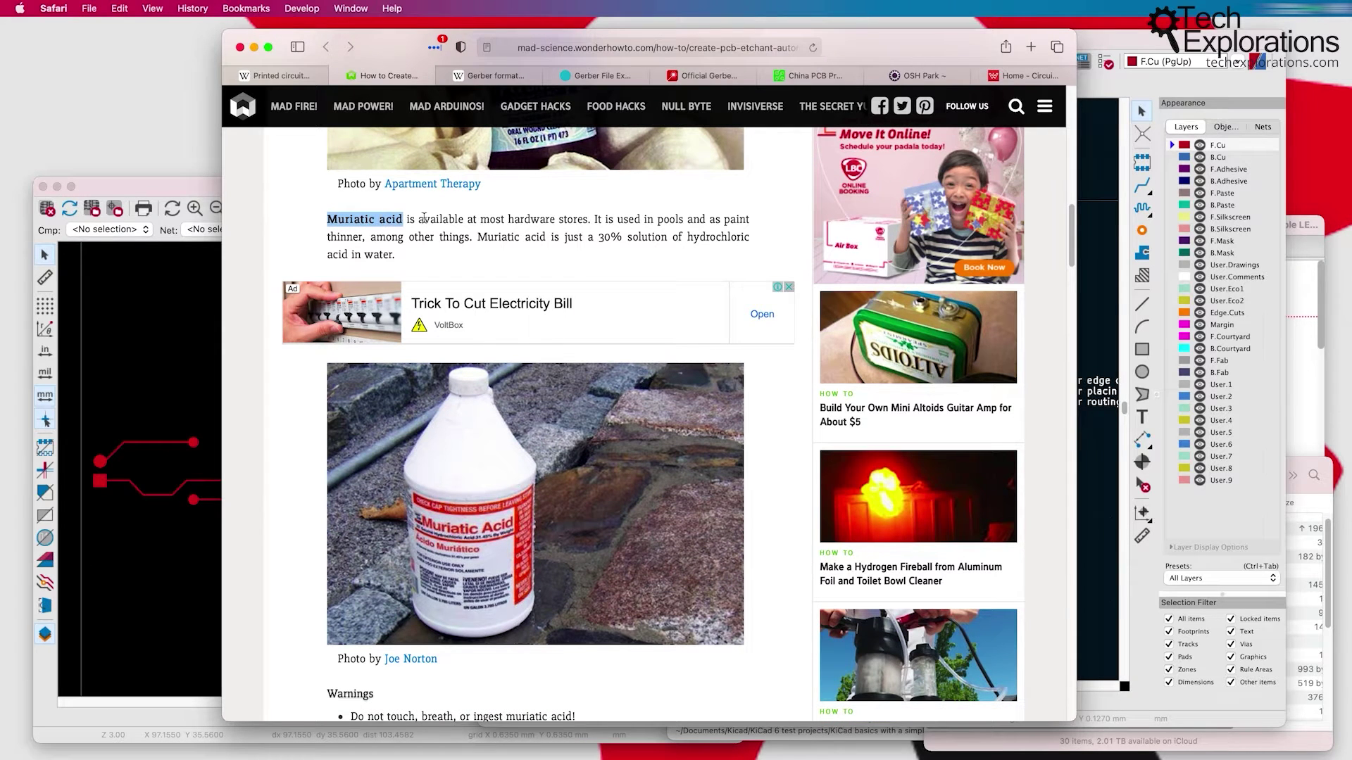
Step: Read the rest of the etchant guide, then return to the Wikipedia Printed circuit board tab
scroll(573, 251, "down", 10)
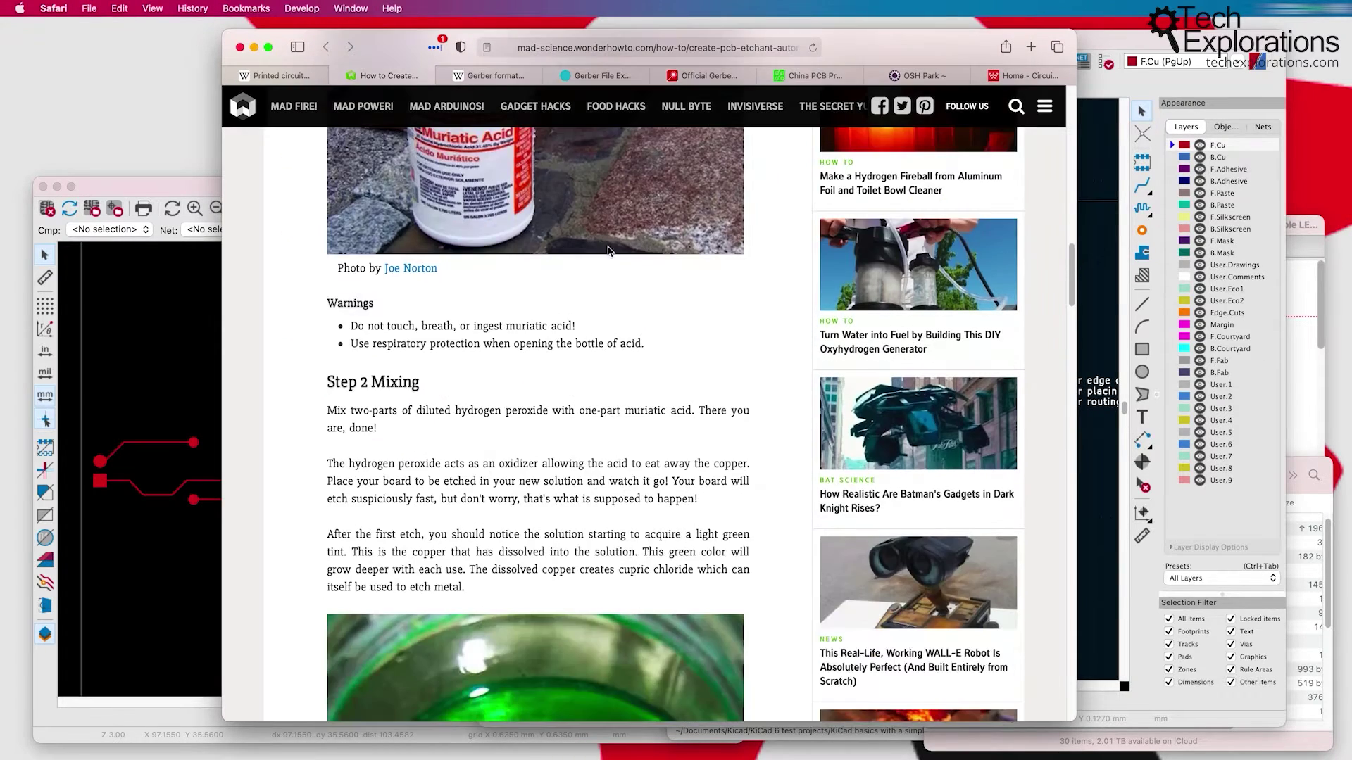
scroll(421, 412, "down", 13)
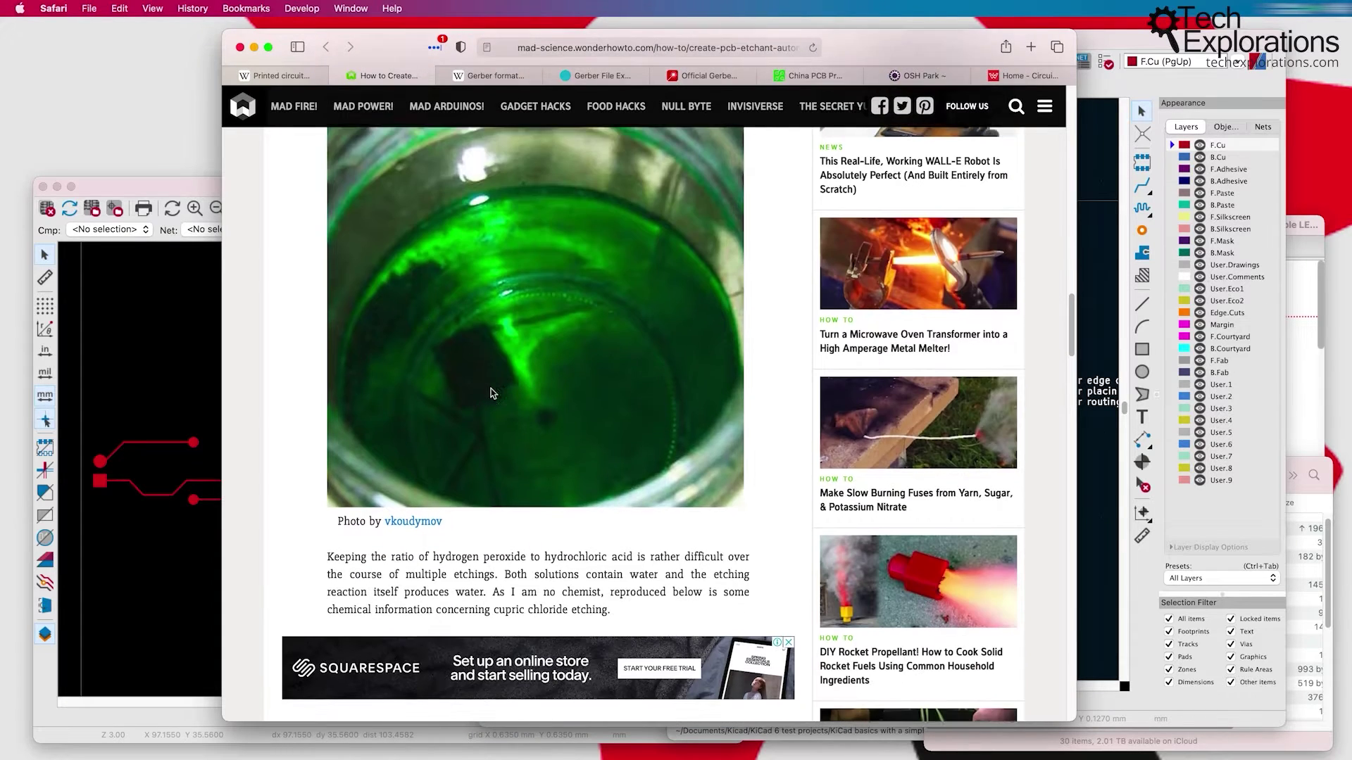
scroll(492, 393, "down", 4)
scroll(619, 378, "down", 8)
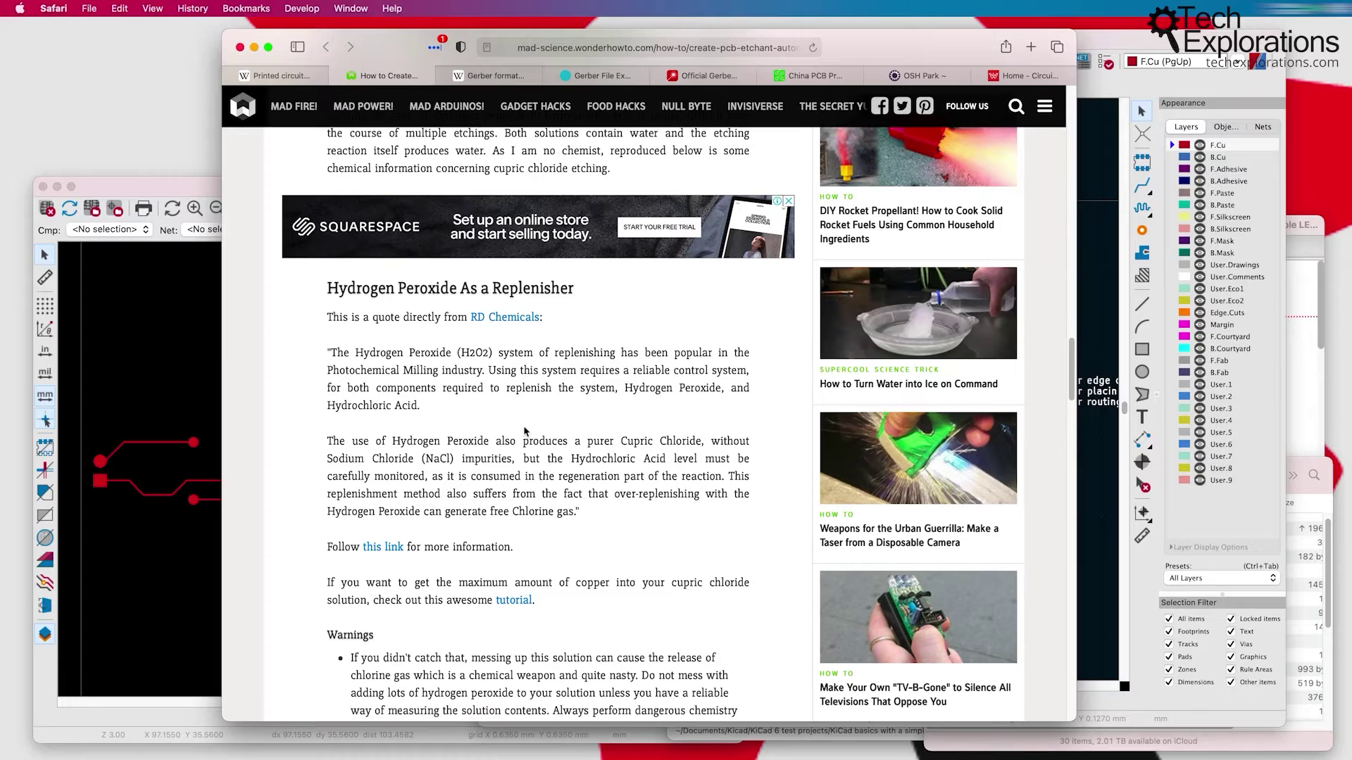
scroll(539, 428, "down", 7)
left_click_drag(364, 384, 445, 460)
scroll(567, 528, "down", 6)
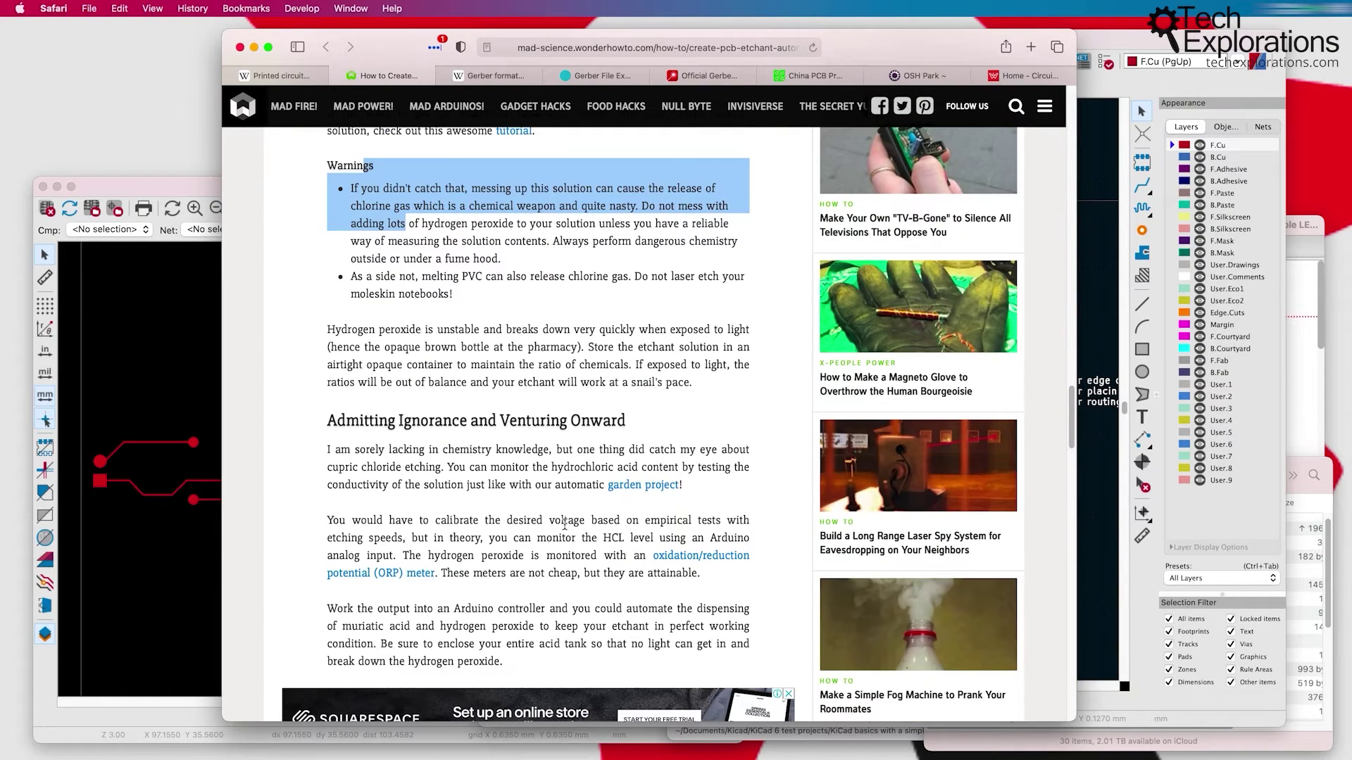
scroll(564, 522, "down", 1)
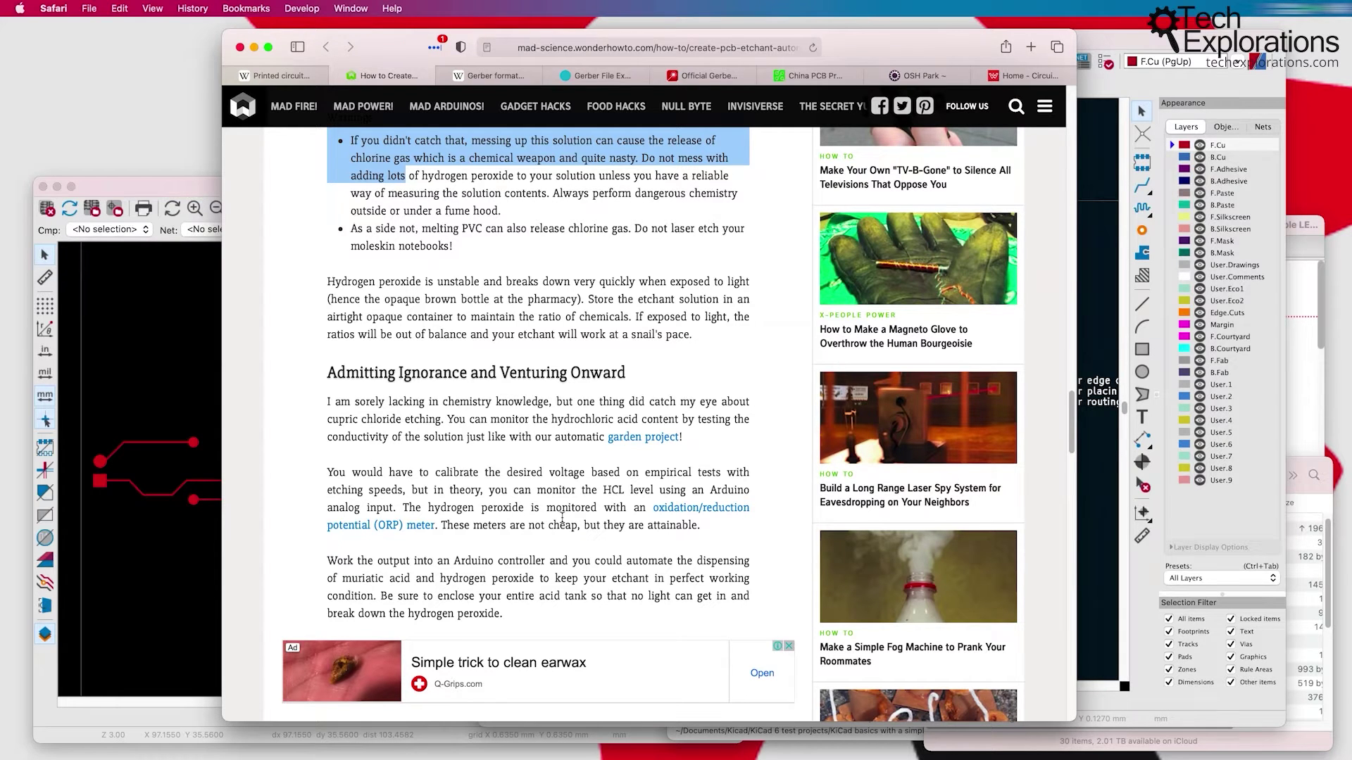
scroll(553, 411, "up", 10)
left_click(548, 407)
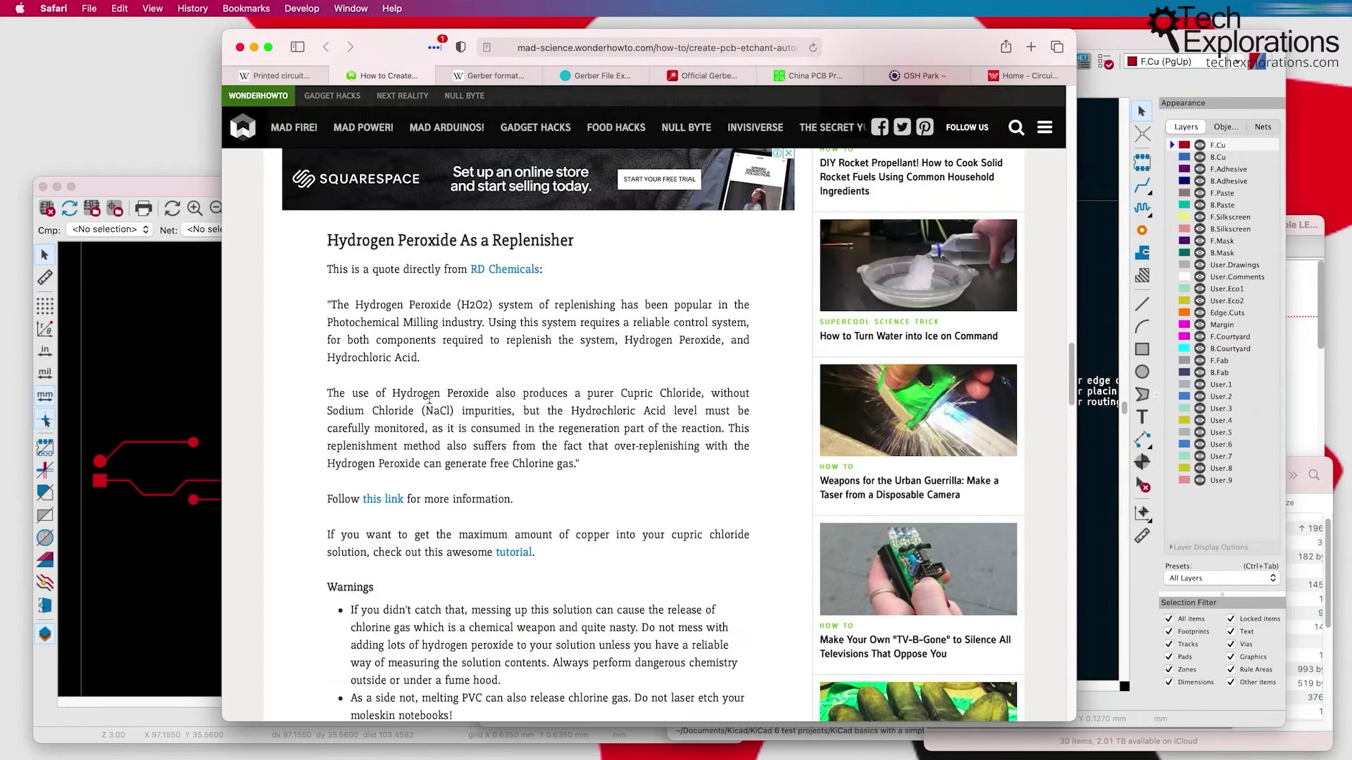
left_click(270, 77)
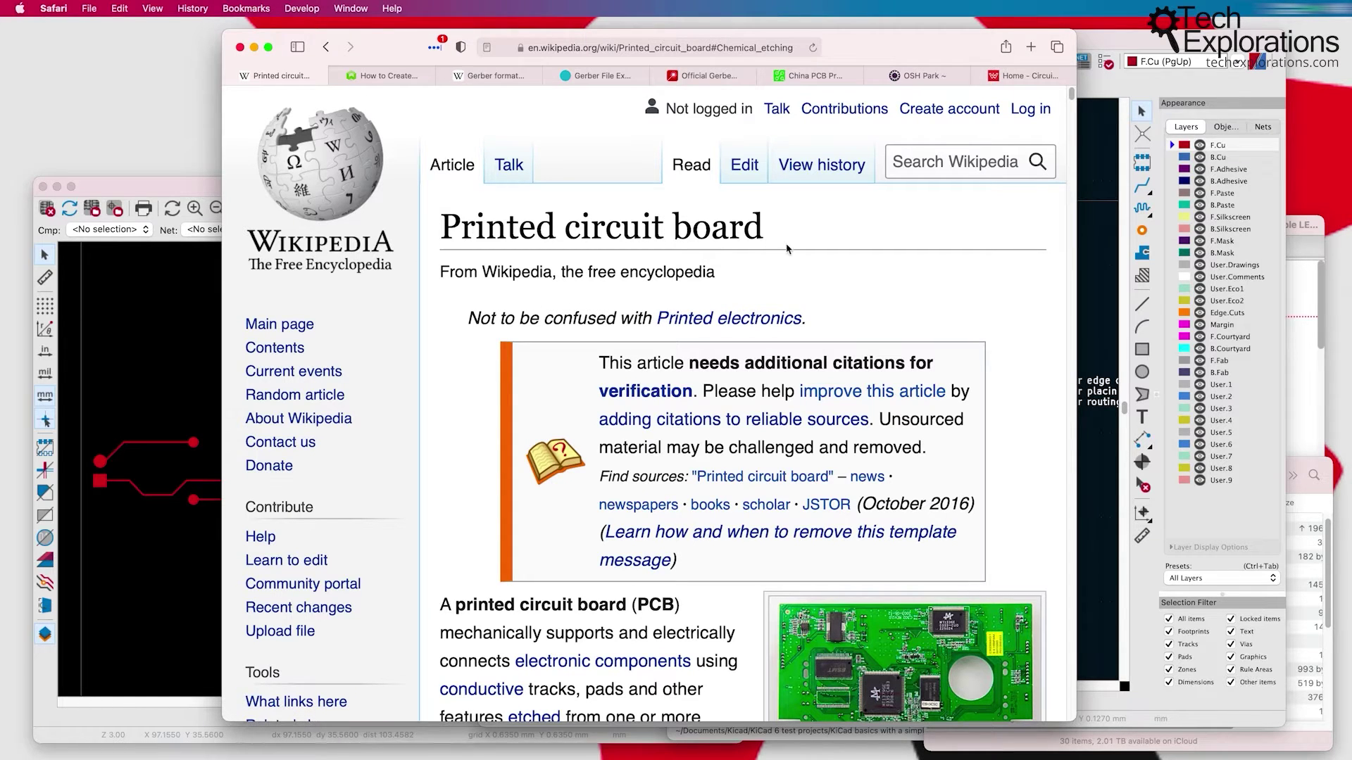
Step: Jump to Chemical etching from the contents and read about immersion, bubble and spray etching
scroll(1025, 297, "down", 5)
scroll(1022, 297, "down", 20)
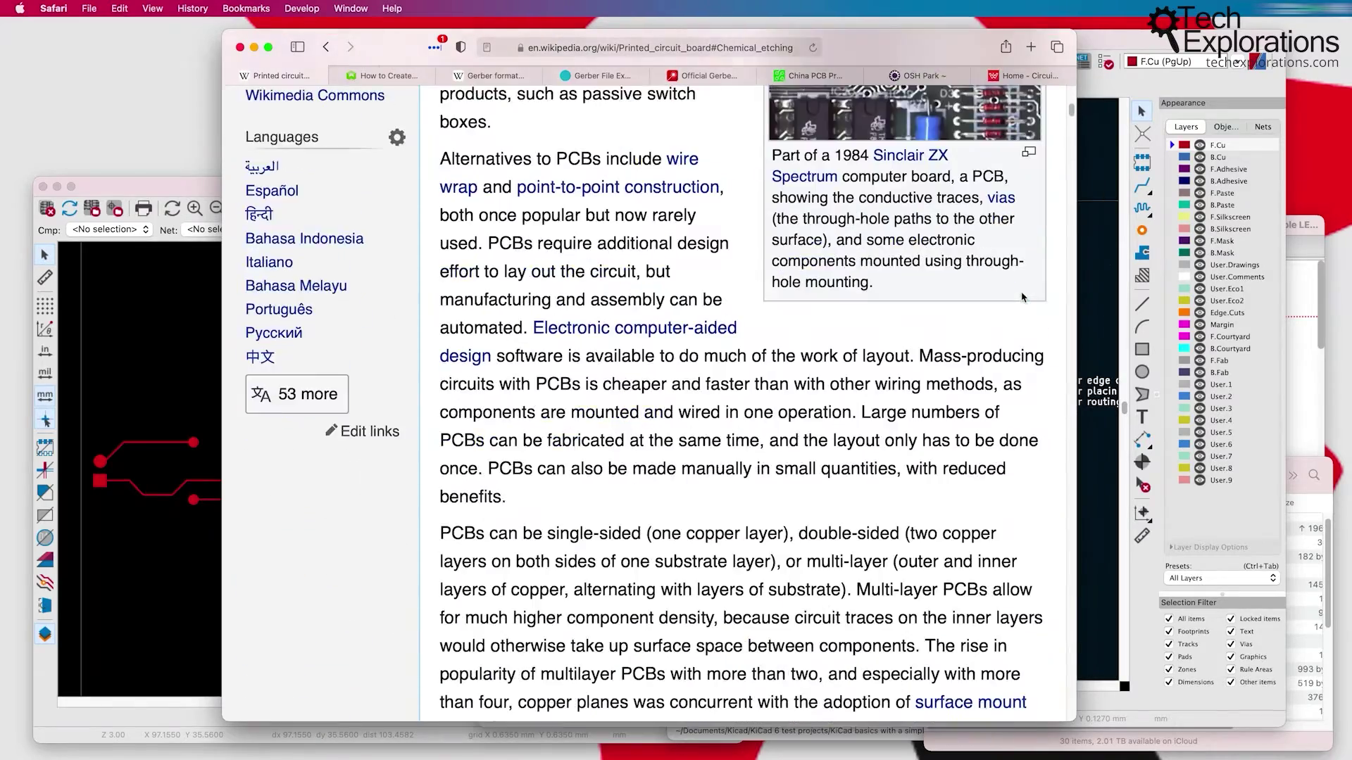
scroll(1022, 297, "down", 7)
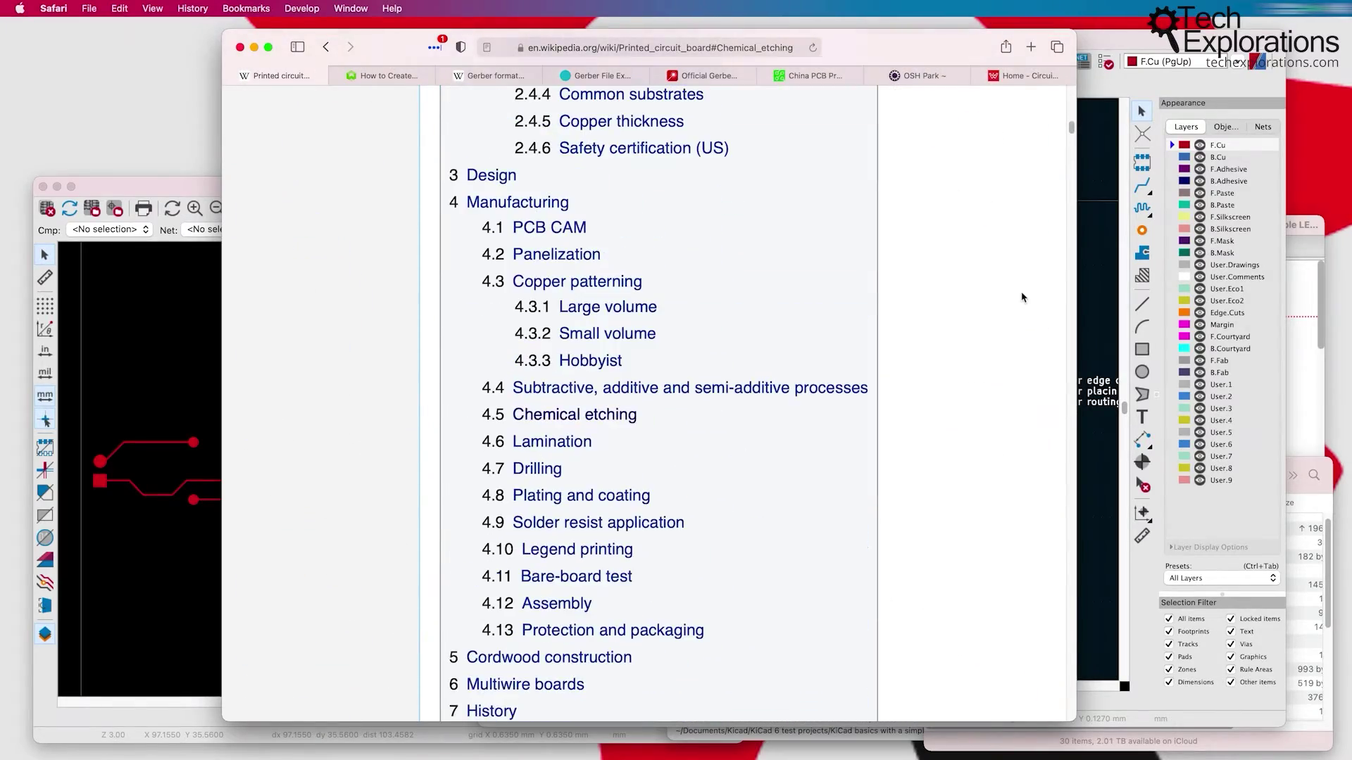
left_click_drag(512, 416, 645, 417)
left_click(612, 421)
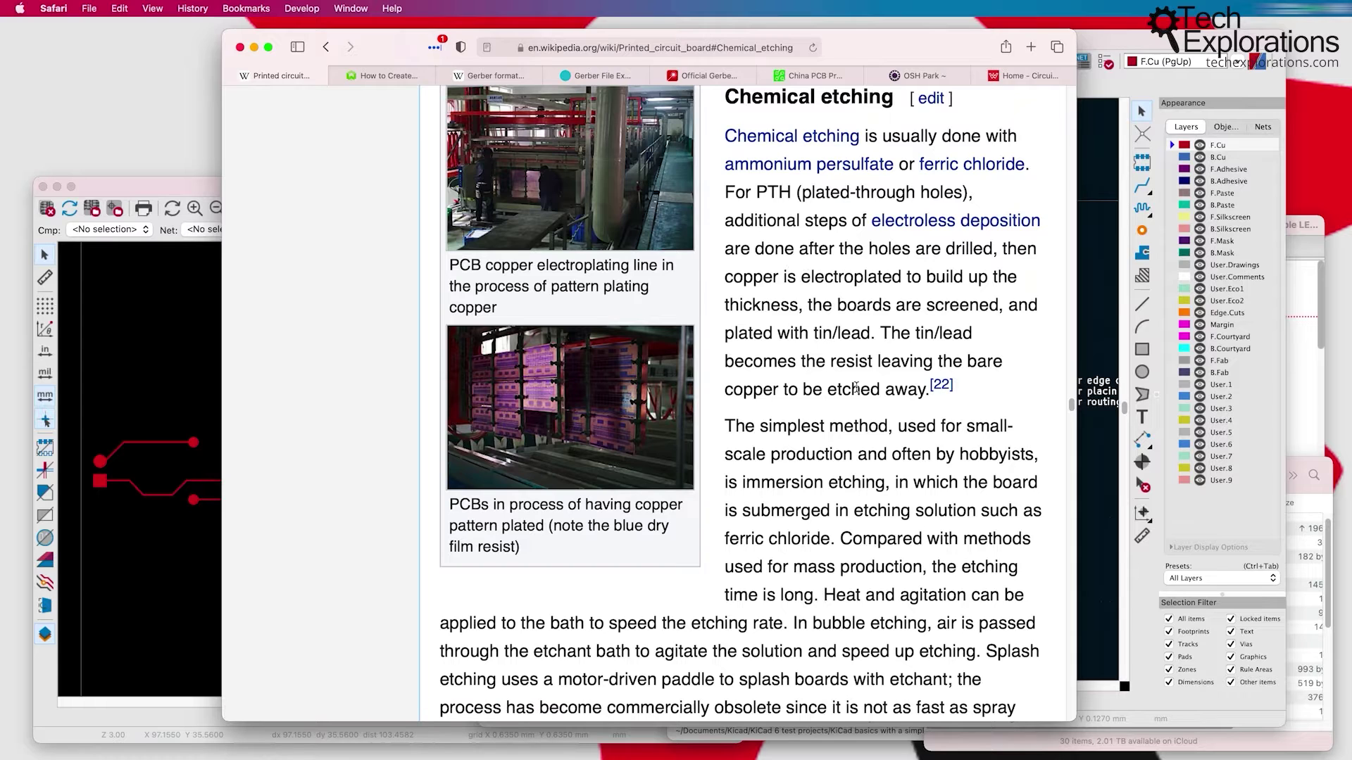
scroll(857, 388, "down", 5)
scroll(856, 388, "down", 1)
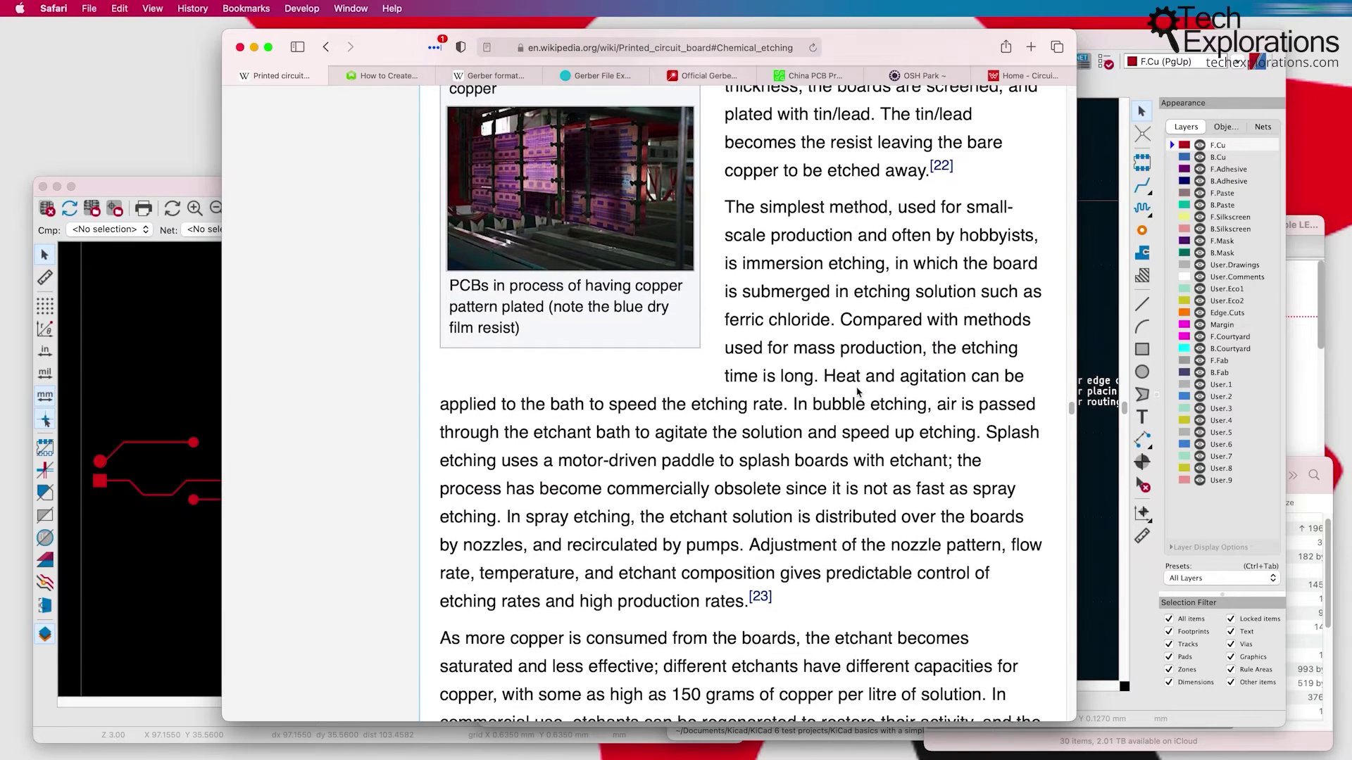
scroll(857, 391, "down", 2)
scroll(856, 388, "up", 7)
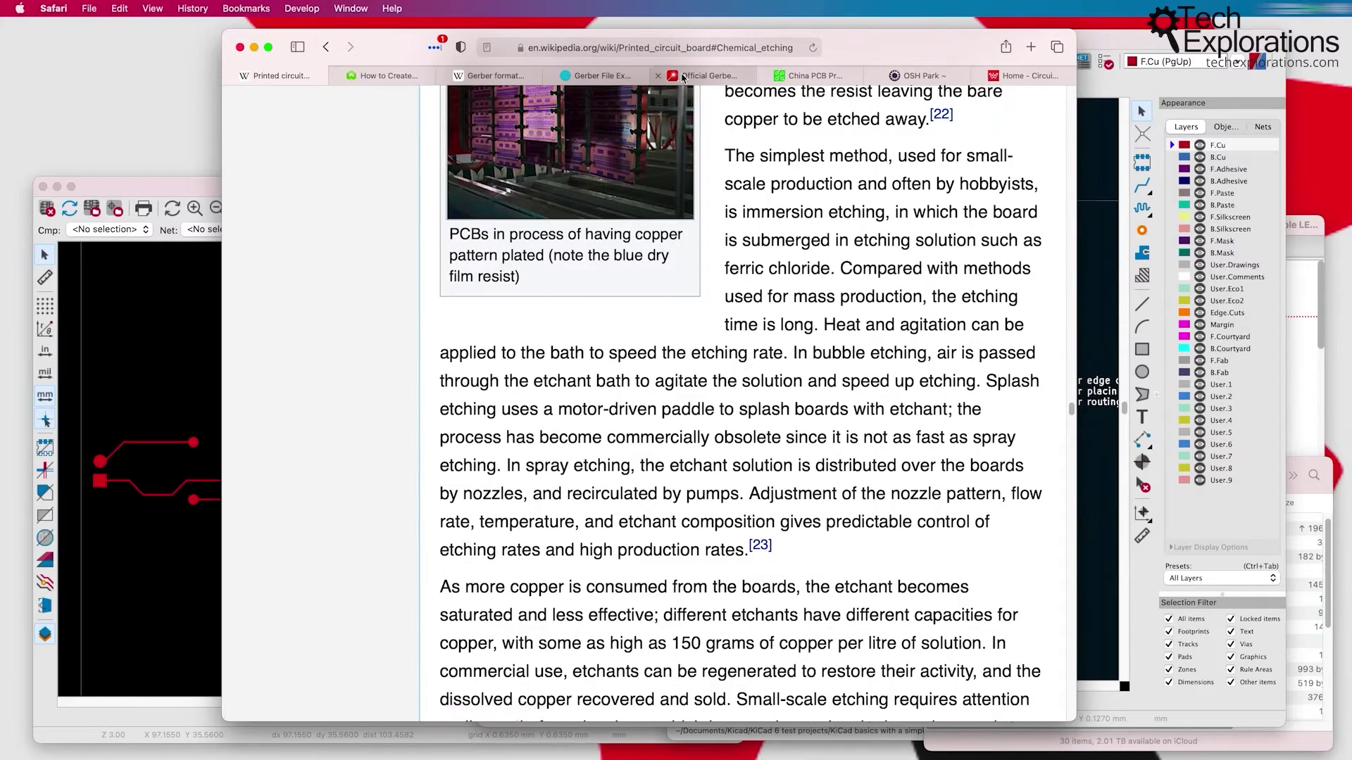
Step: Browse the PCBWay and WellPCB tabs, ending on OSH Park's KiCad Gerber upload page
left_click(816, 76)
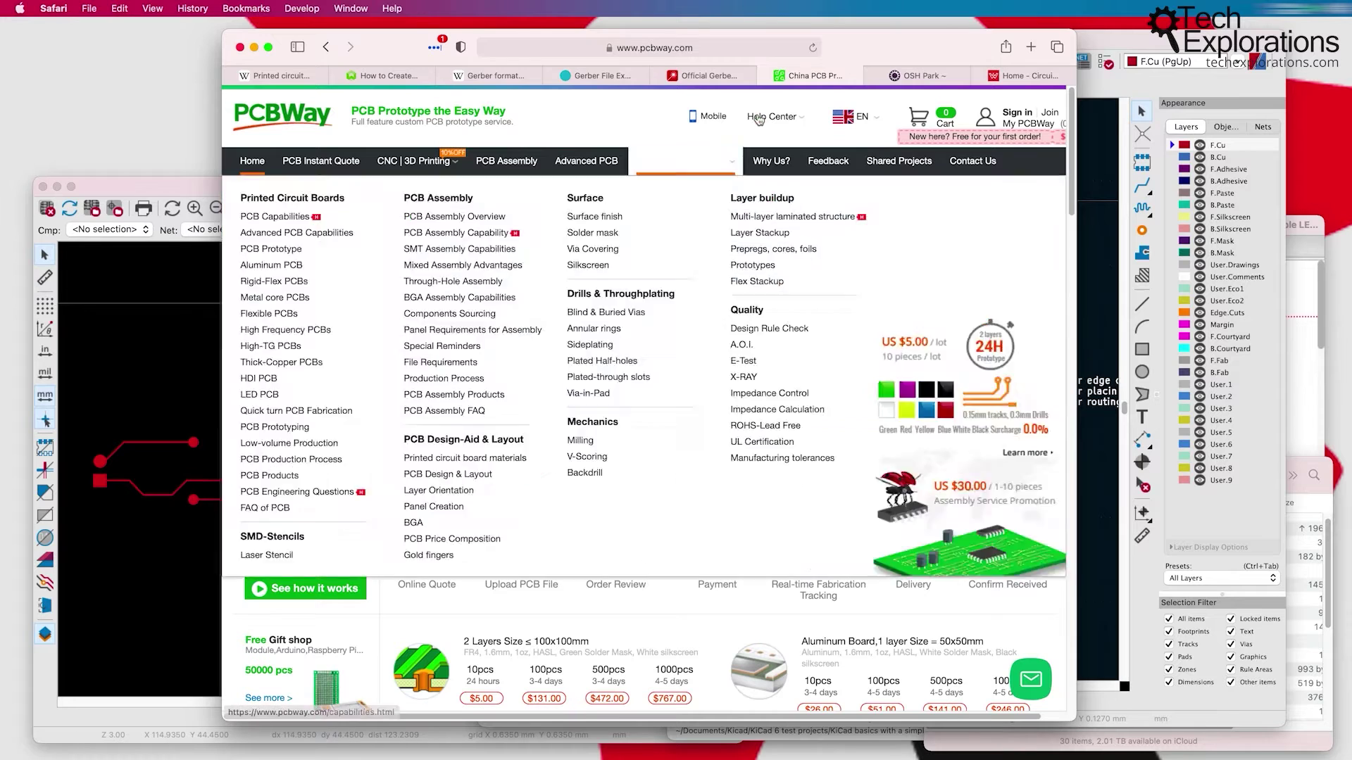
left_click(897, 83)
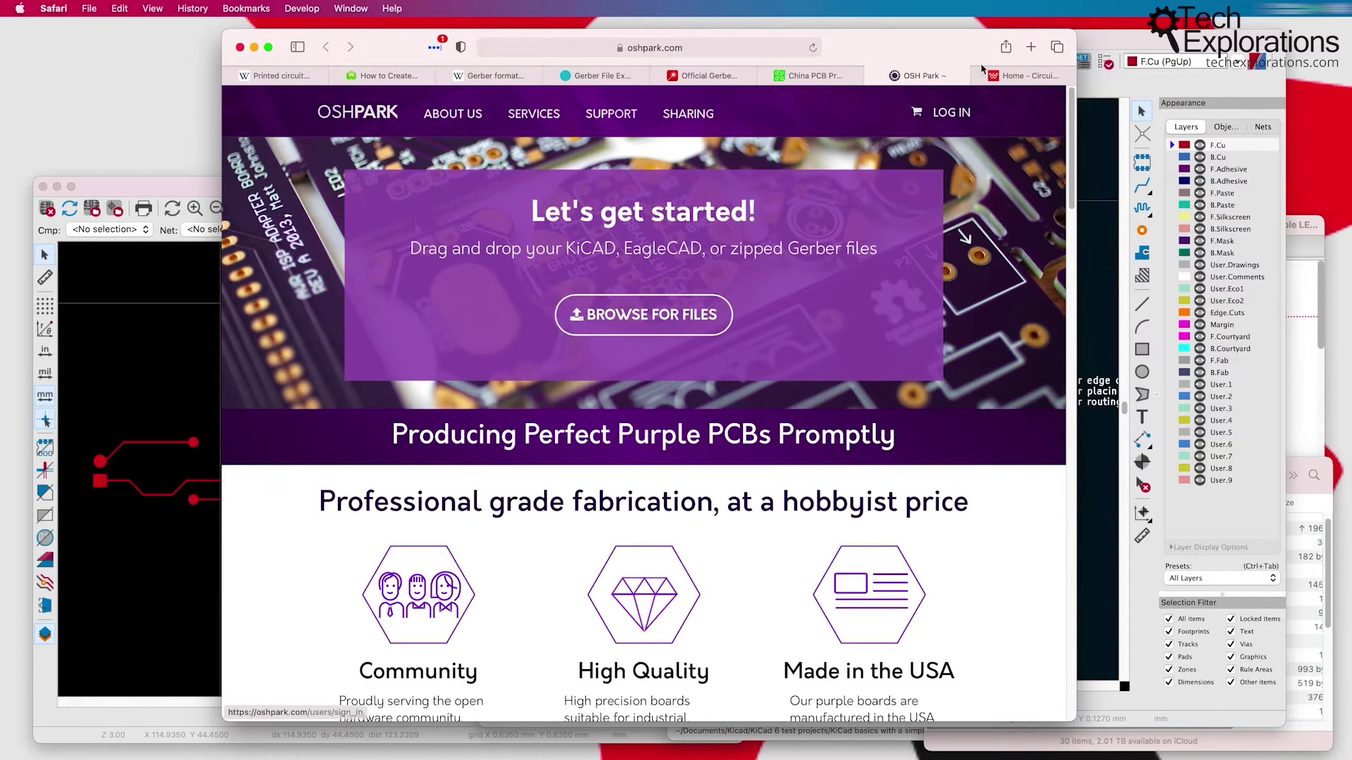
key("ctrl+Tab")
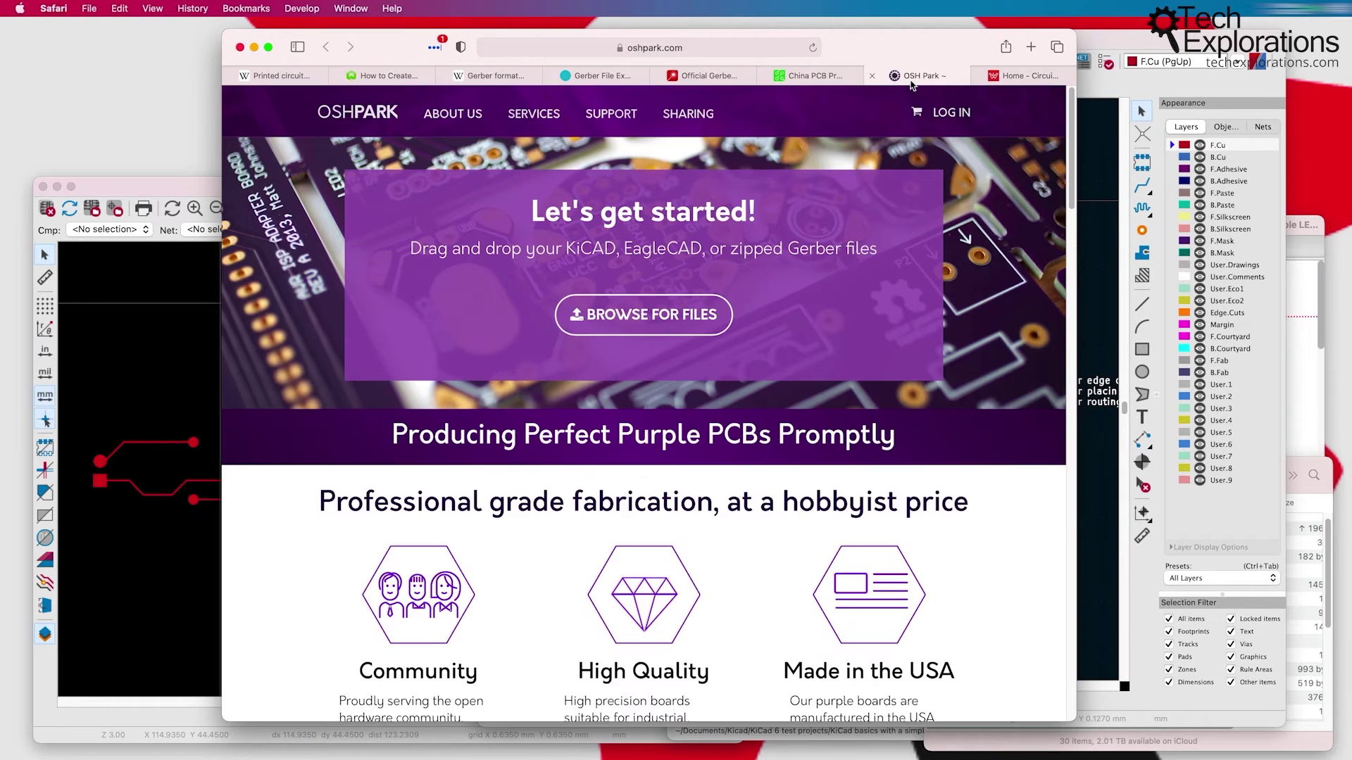
left_click(911, 77)
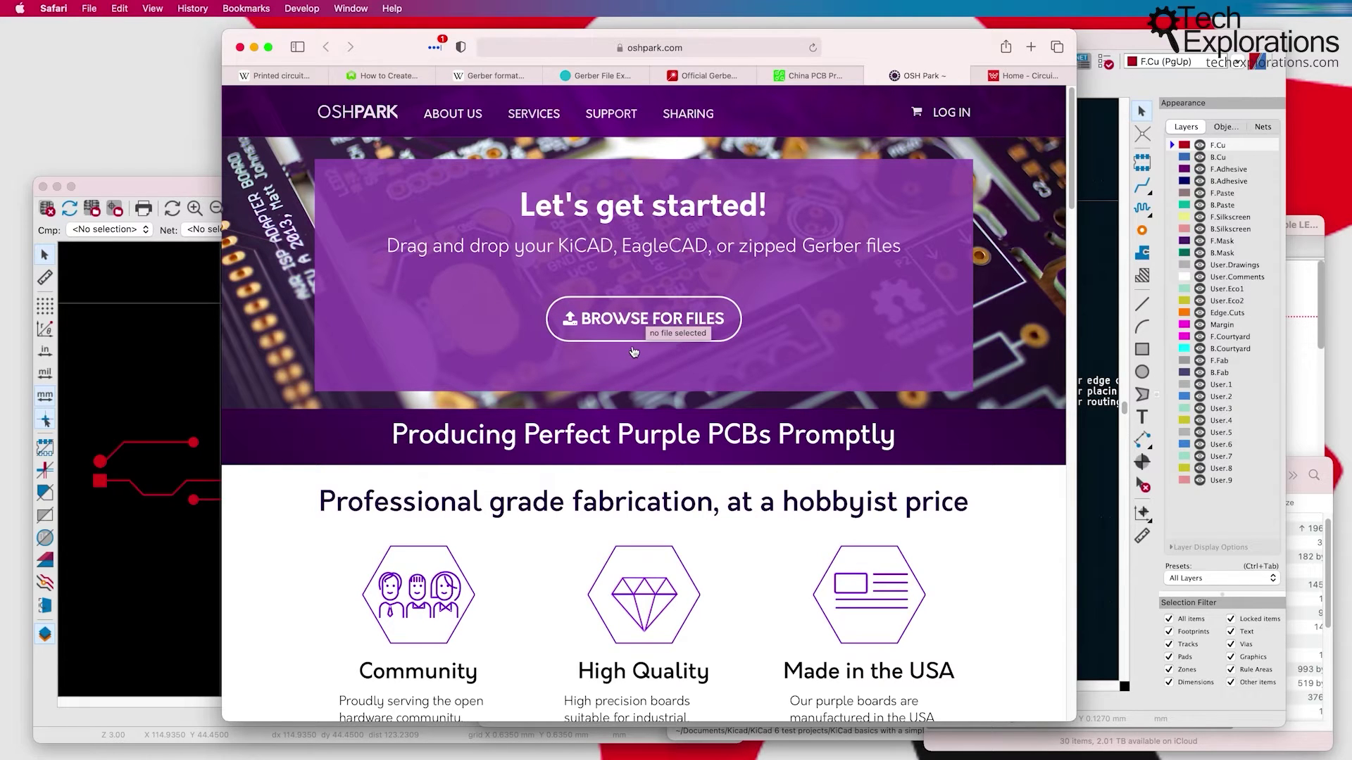
Step: Widen Finder's Name column to show full Gerber names, then select Simple LED circuit Gerbers 0.1.zip
left_click(1312, 464)
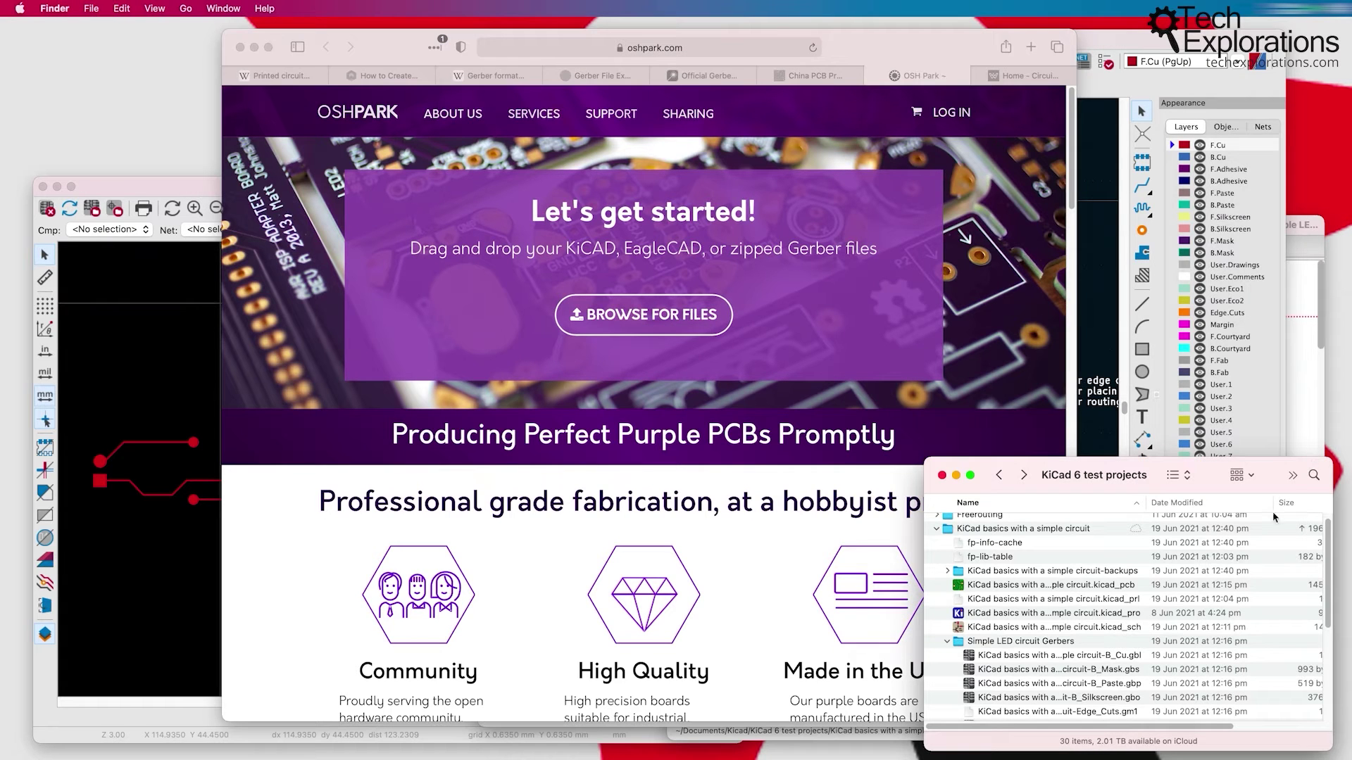
left_click(947, 642)
left_click(1039, 657)
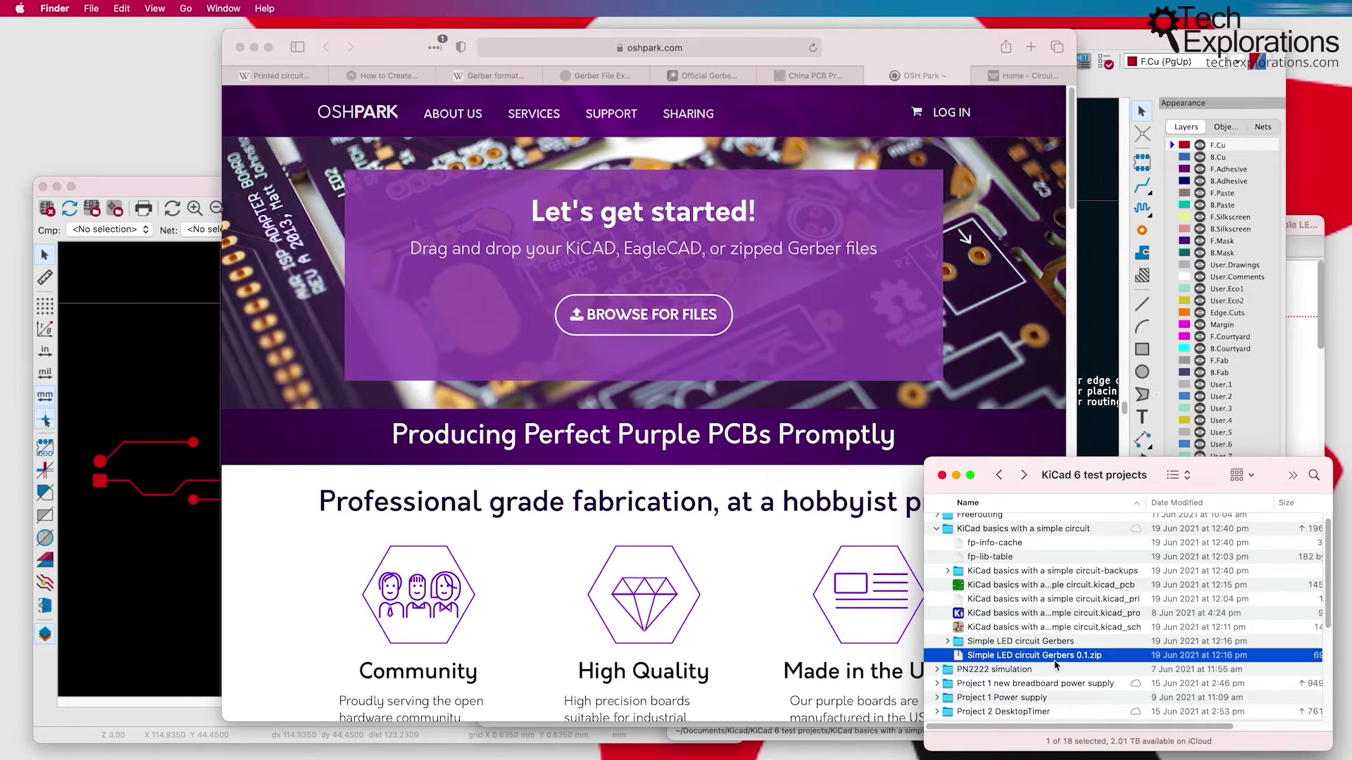
scroll(971, 649, "down", 2)
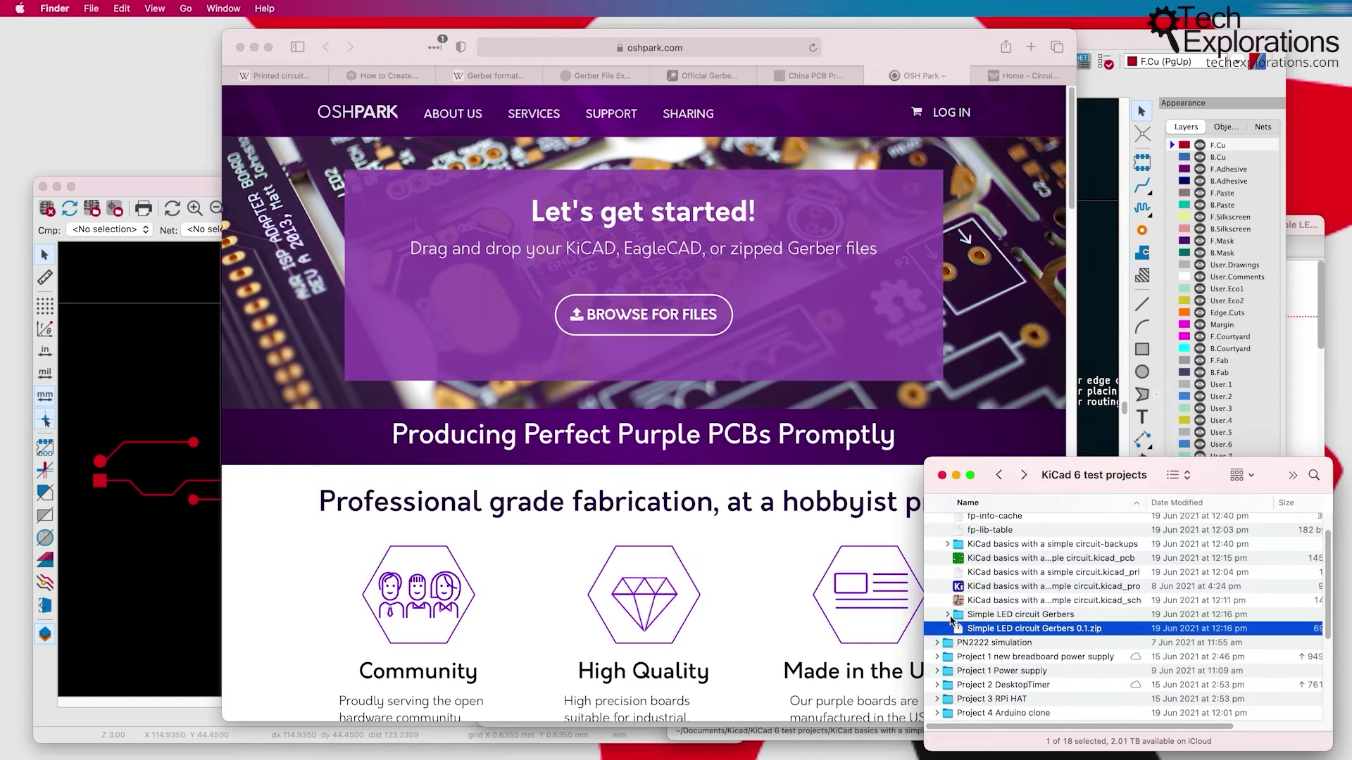
left_click(947, 614)
scroll(1012, 585, "down", 3)
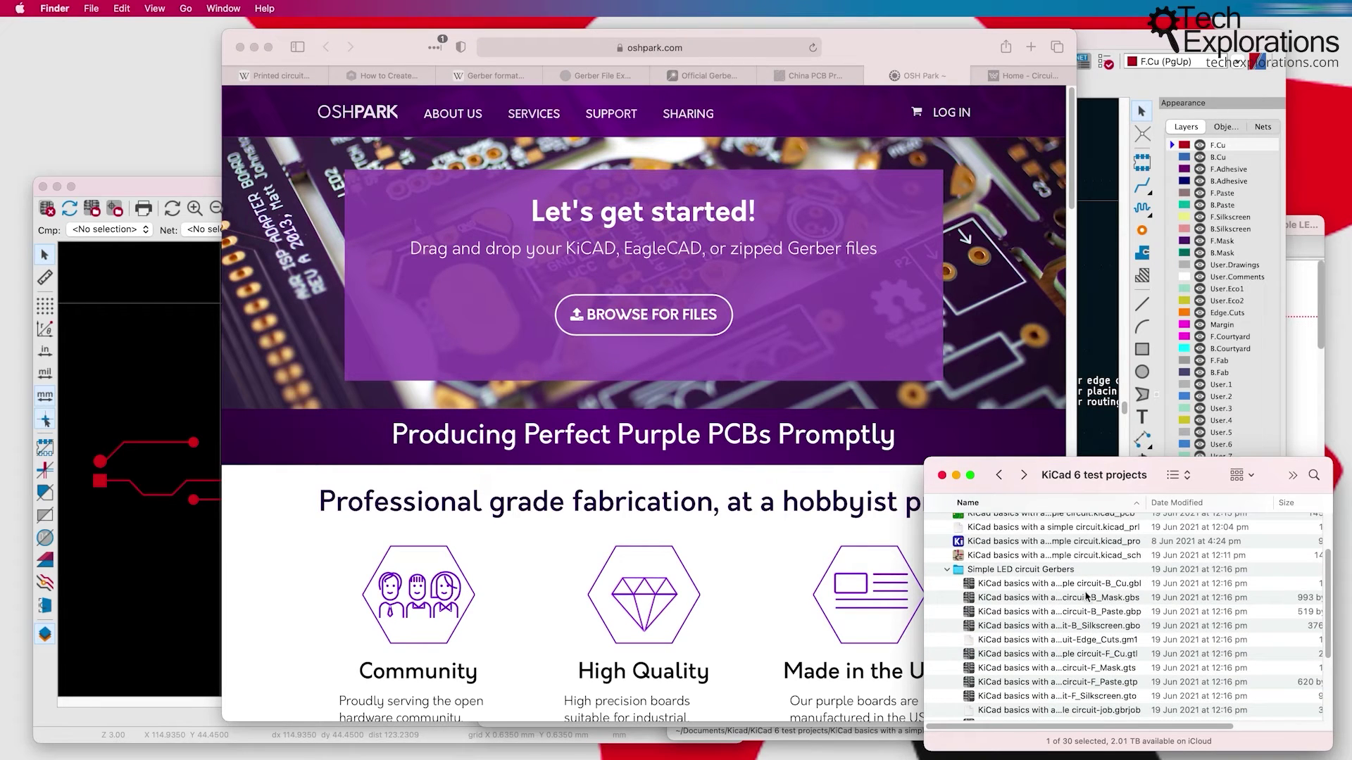
left_click(1087, 597)
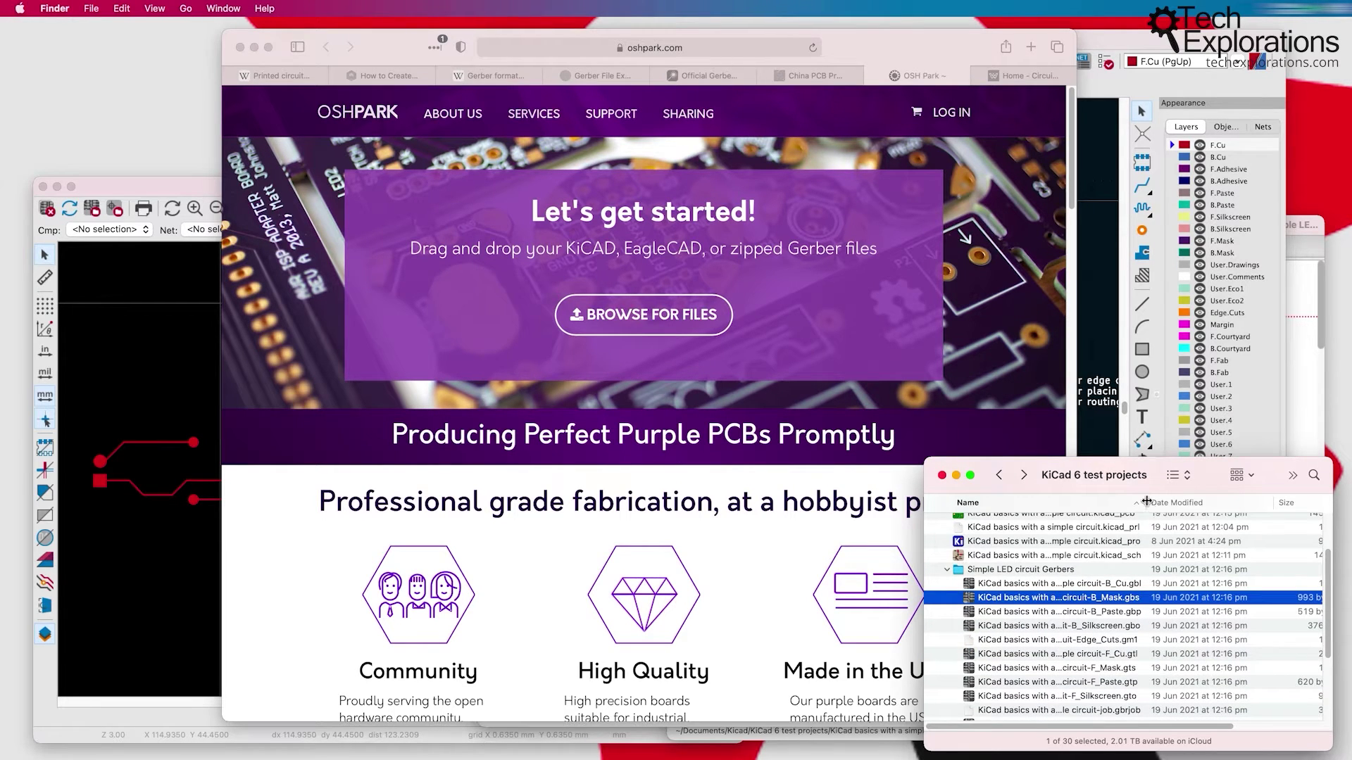
left_click_drag(1146, 501, 1174, 502)
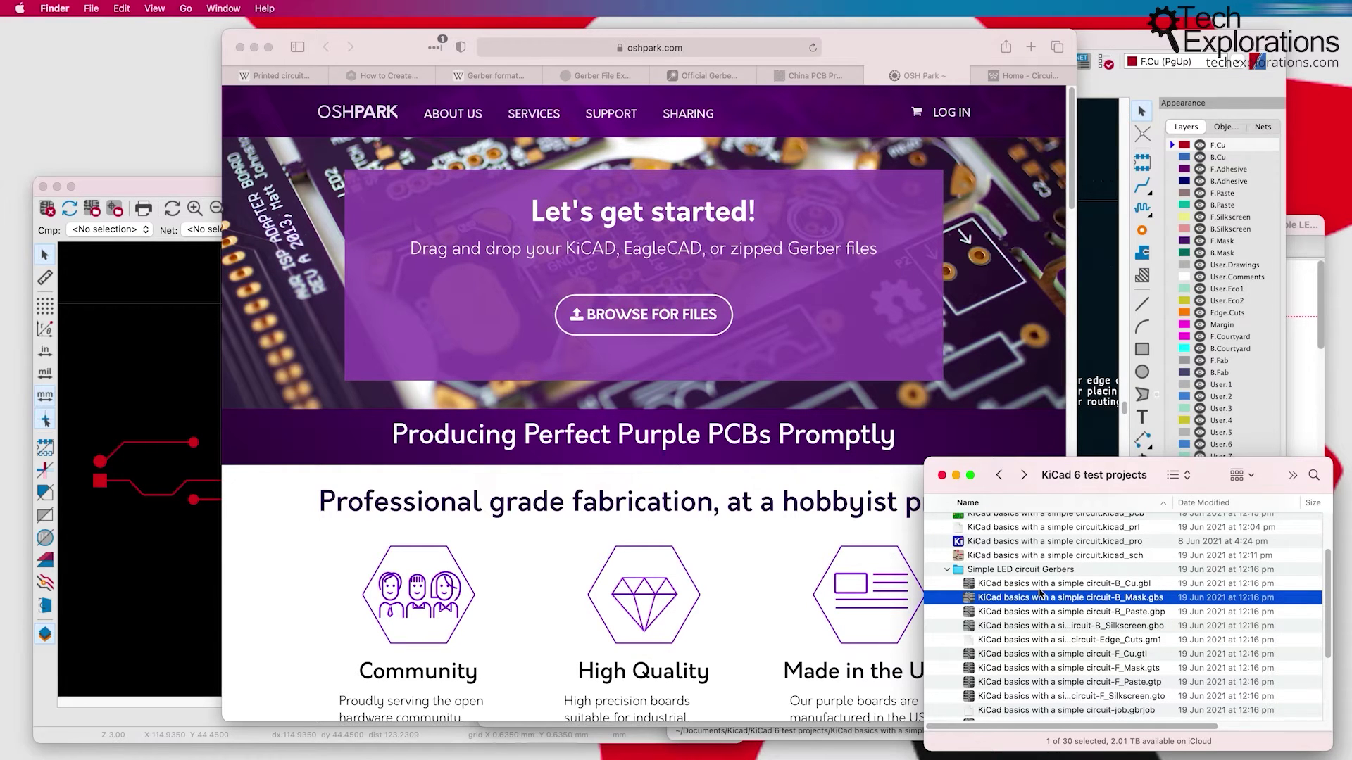
scroll(1036, 590, "down", 2)
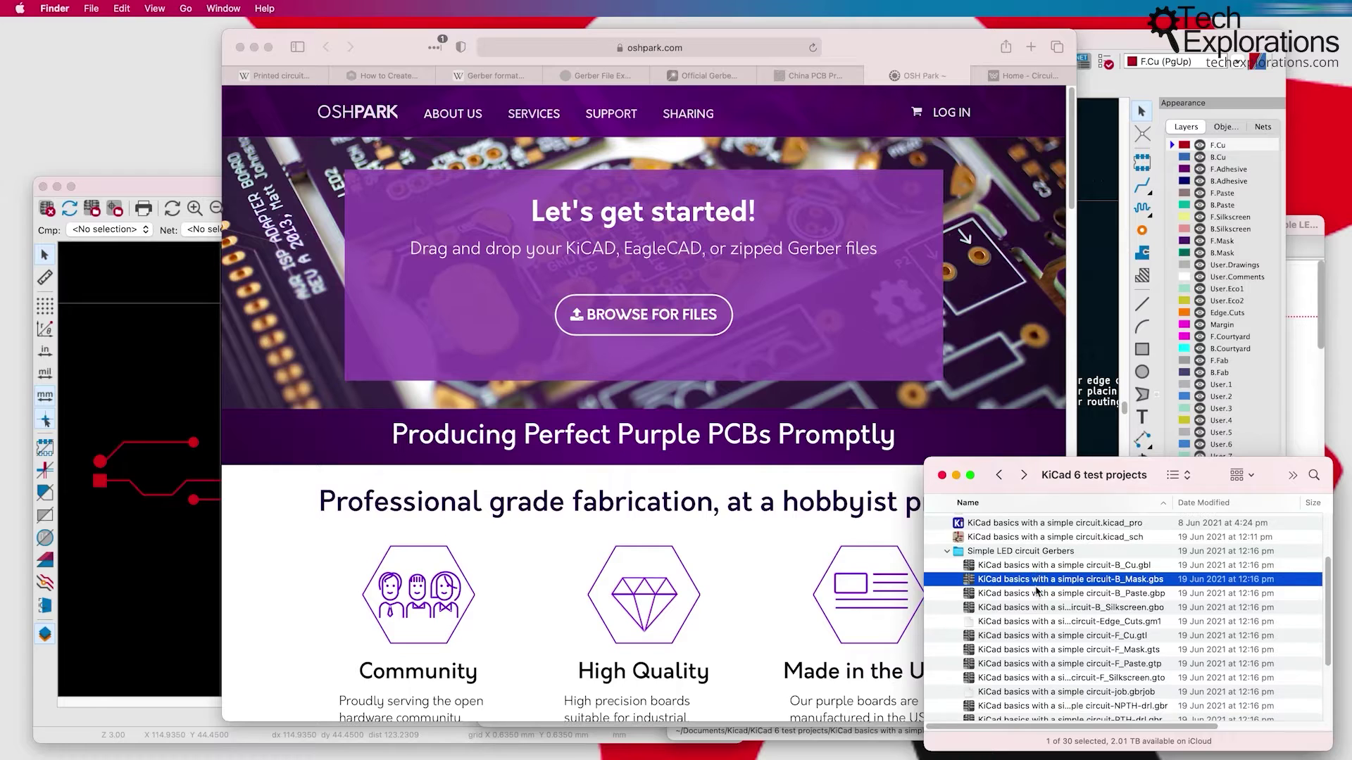
left_click(948, 543)
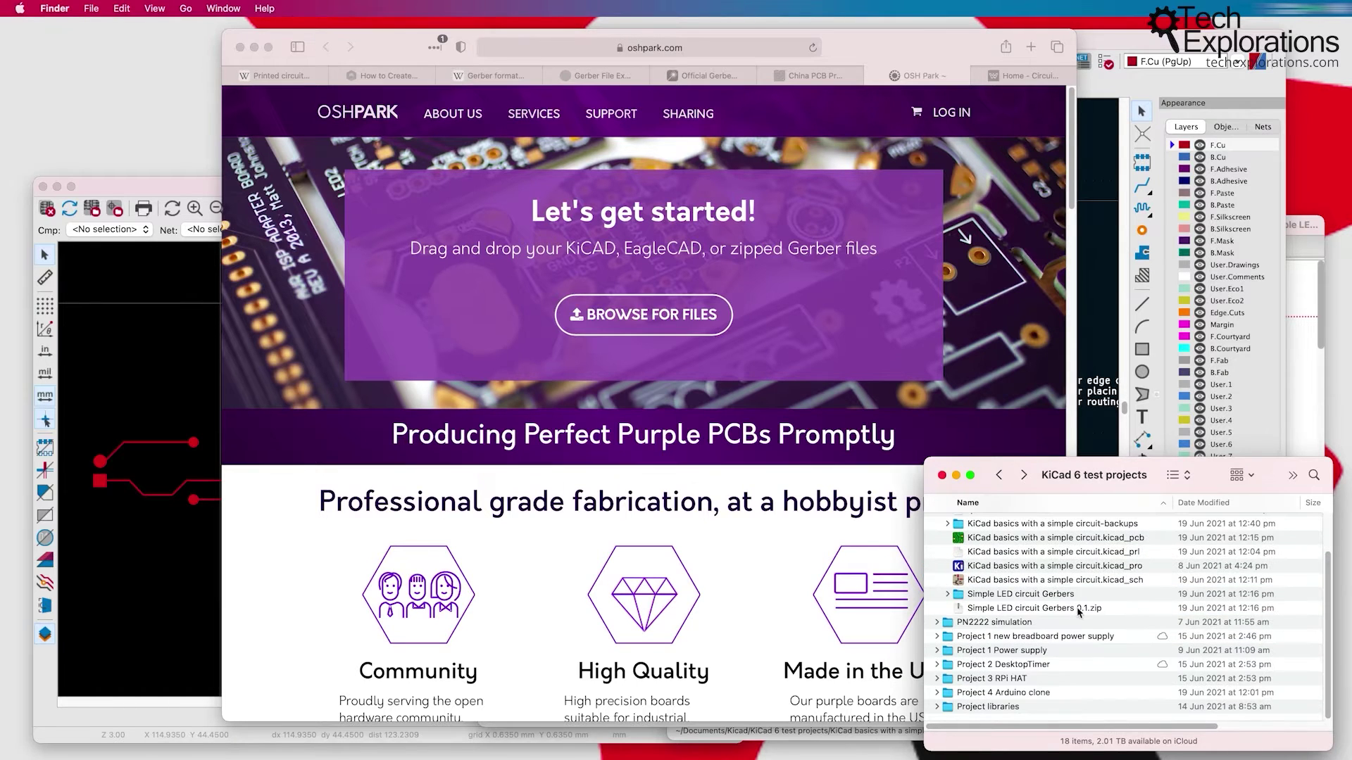
left_click(1077, 609)
Step: Upload the Simple LED circuit Gerbers zip to OSH Park, enter a contact email, and continue
left_click_drag(1075, 611, 656, 321)
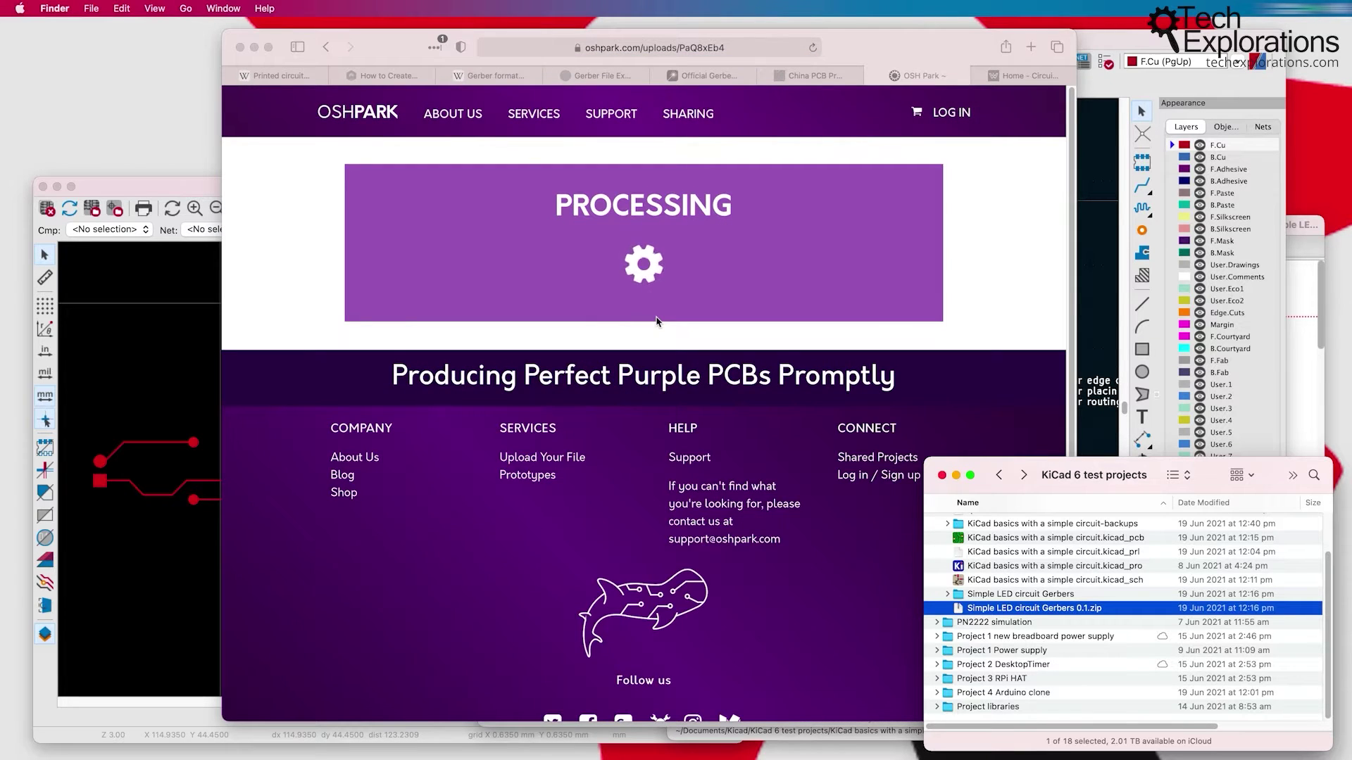
left_click(908, 58)
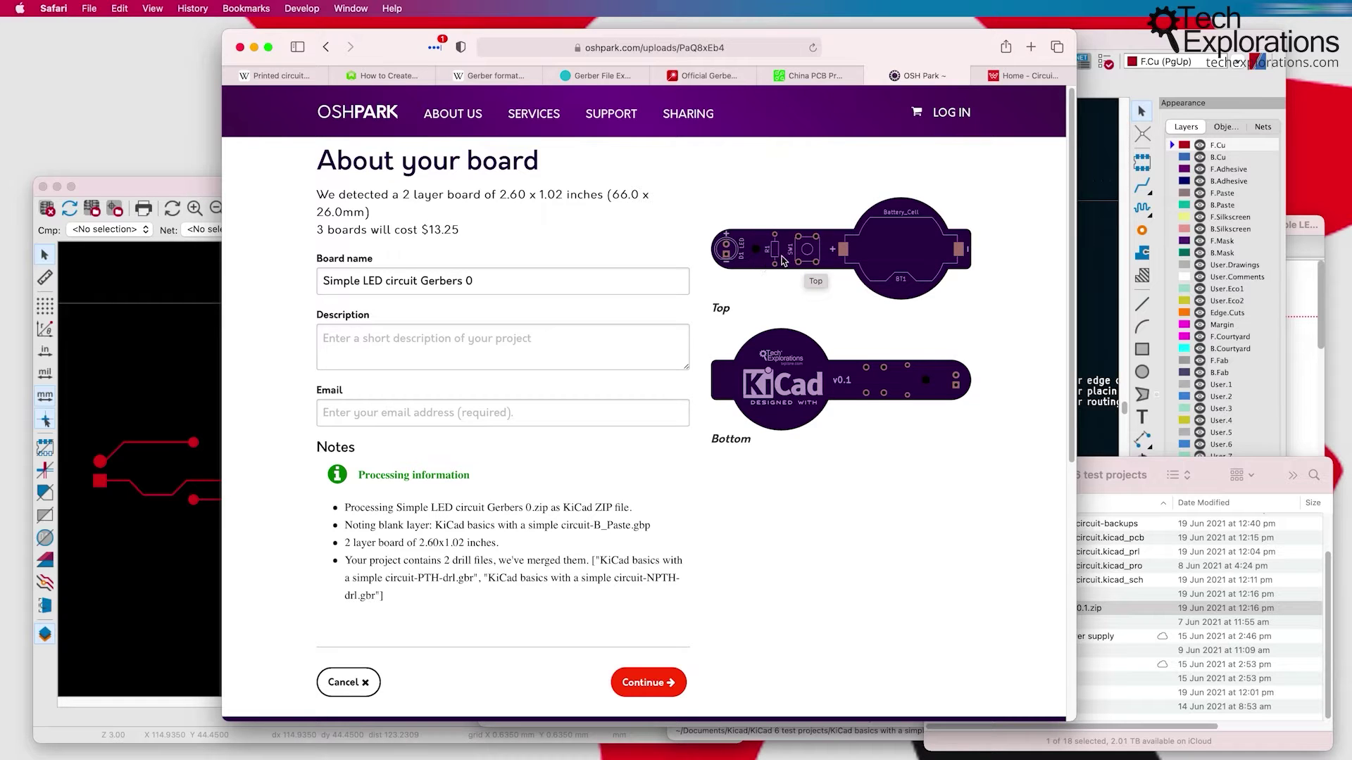
left_click(644, 682)
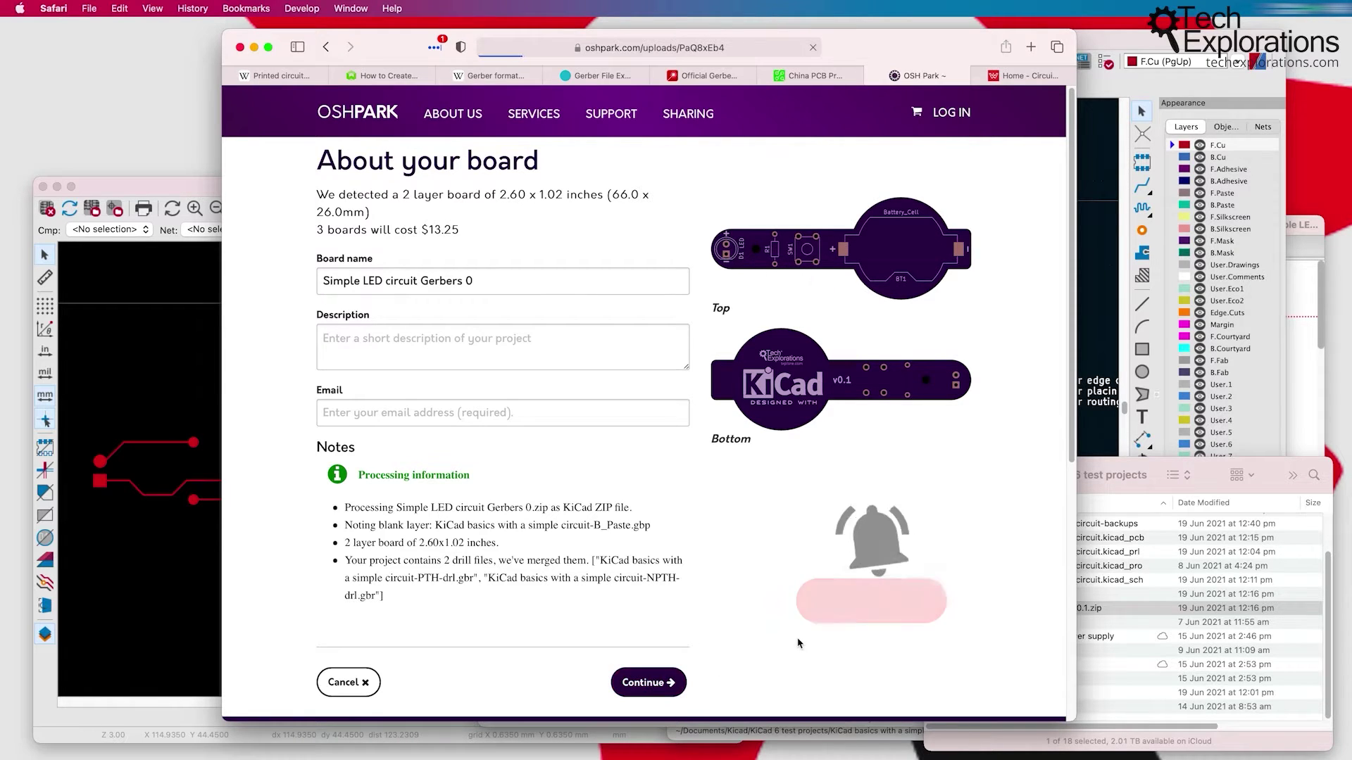
left_click(461, 415)
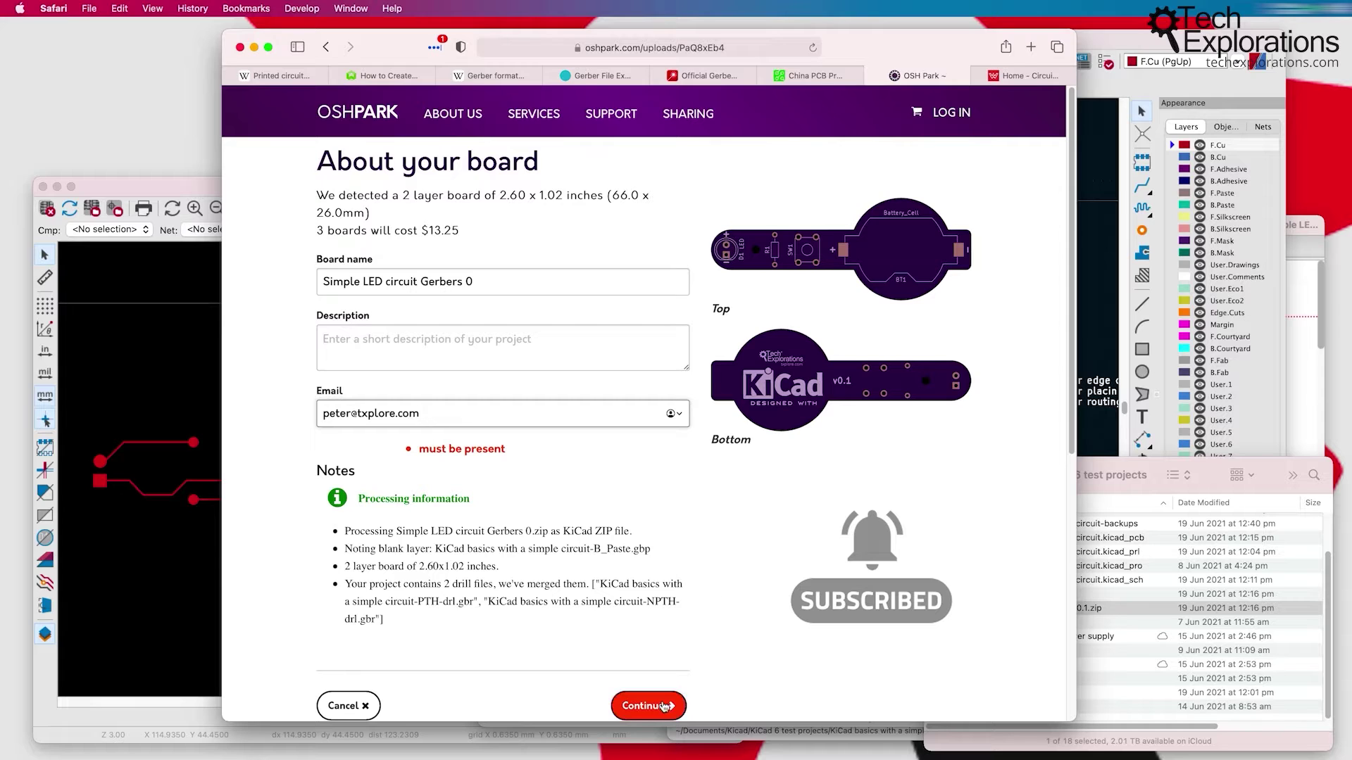
left_click(647, 706)
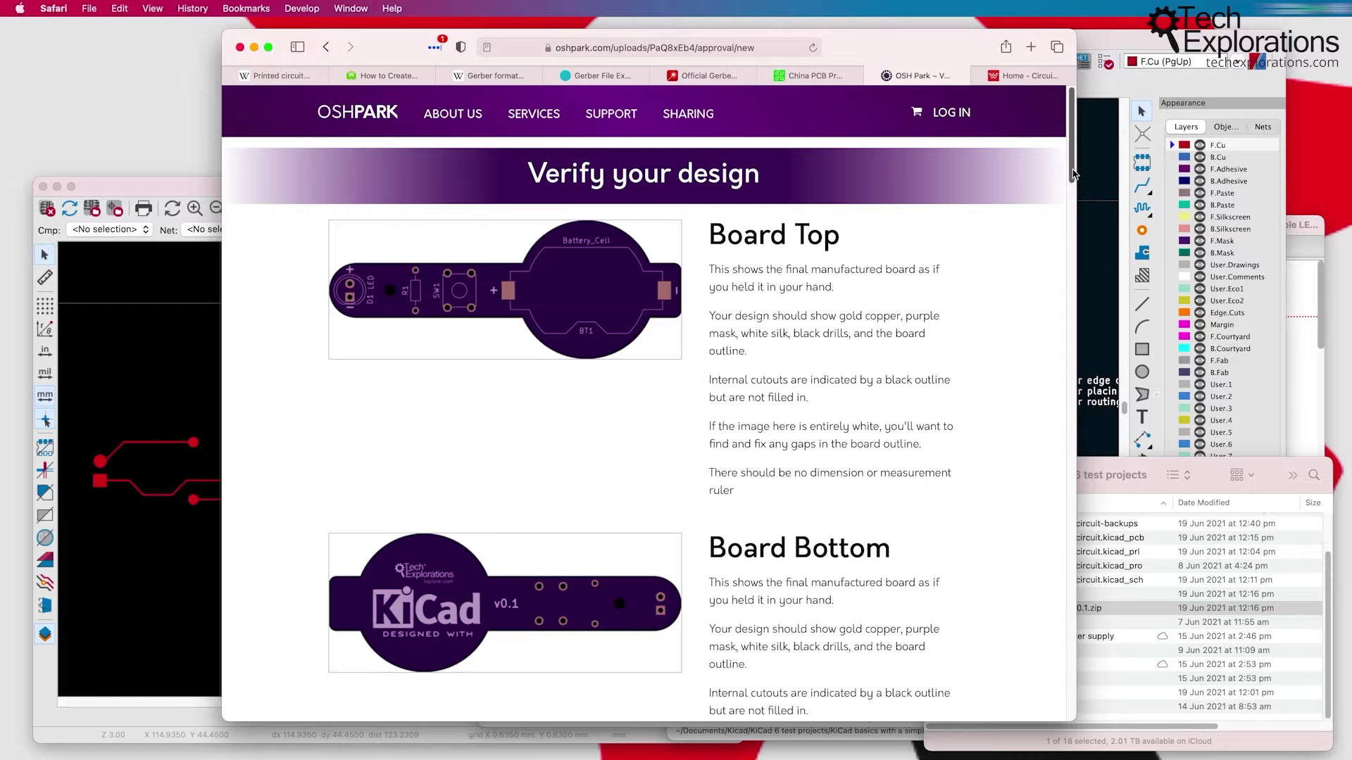
Step: Expand the Gerbers folder in Finder and look at the front copper and front solder mask files
left_click(1138, 462)
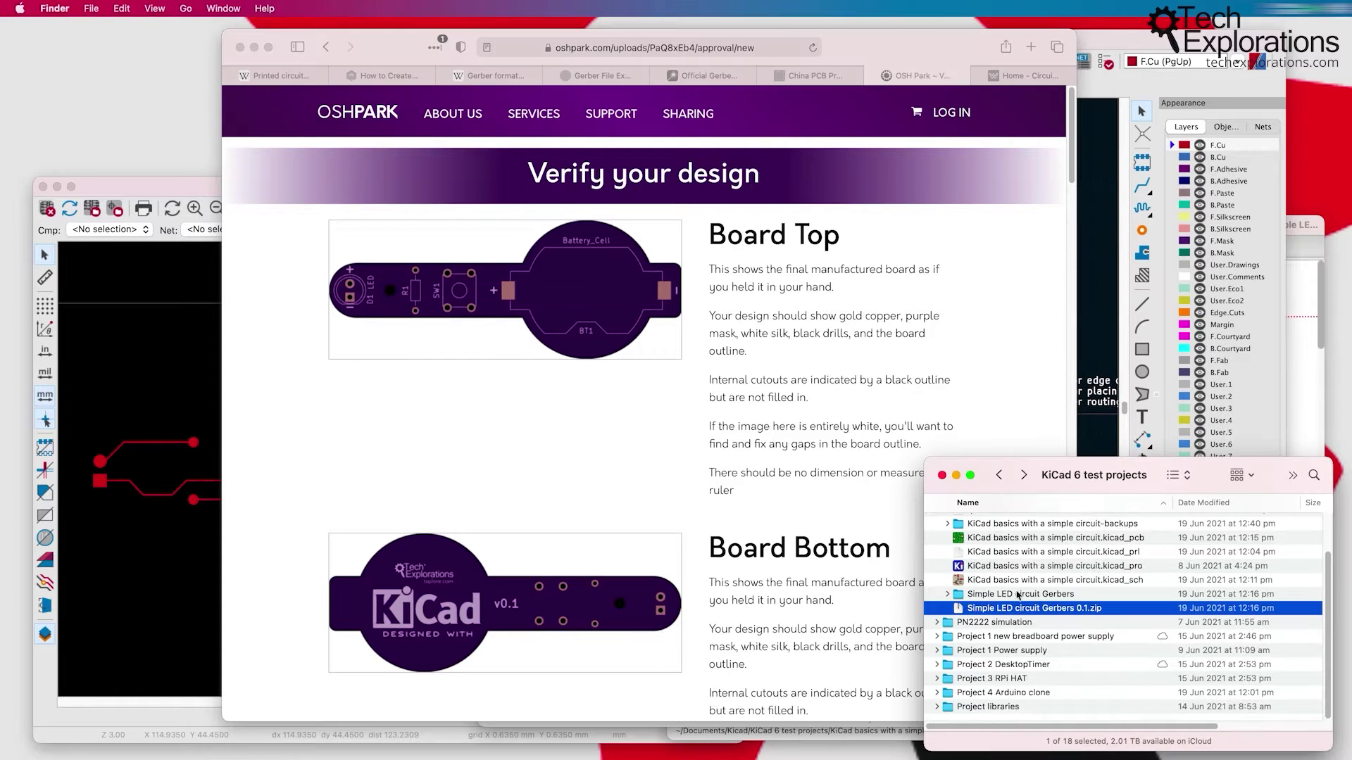
left_click(947, 594)
left_click(1049, 622)
left_click(1060, 678)
left_click(1060, 692)
left_click(597, 507)
Step: Scroll through OSH Park's rendered layer previews down to the top silk screen
scroll(434, 493, "down", 5)
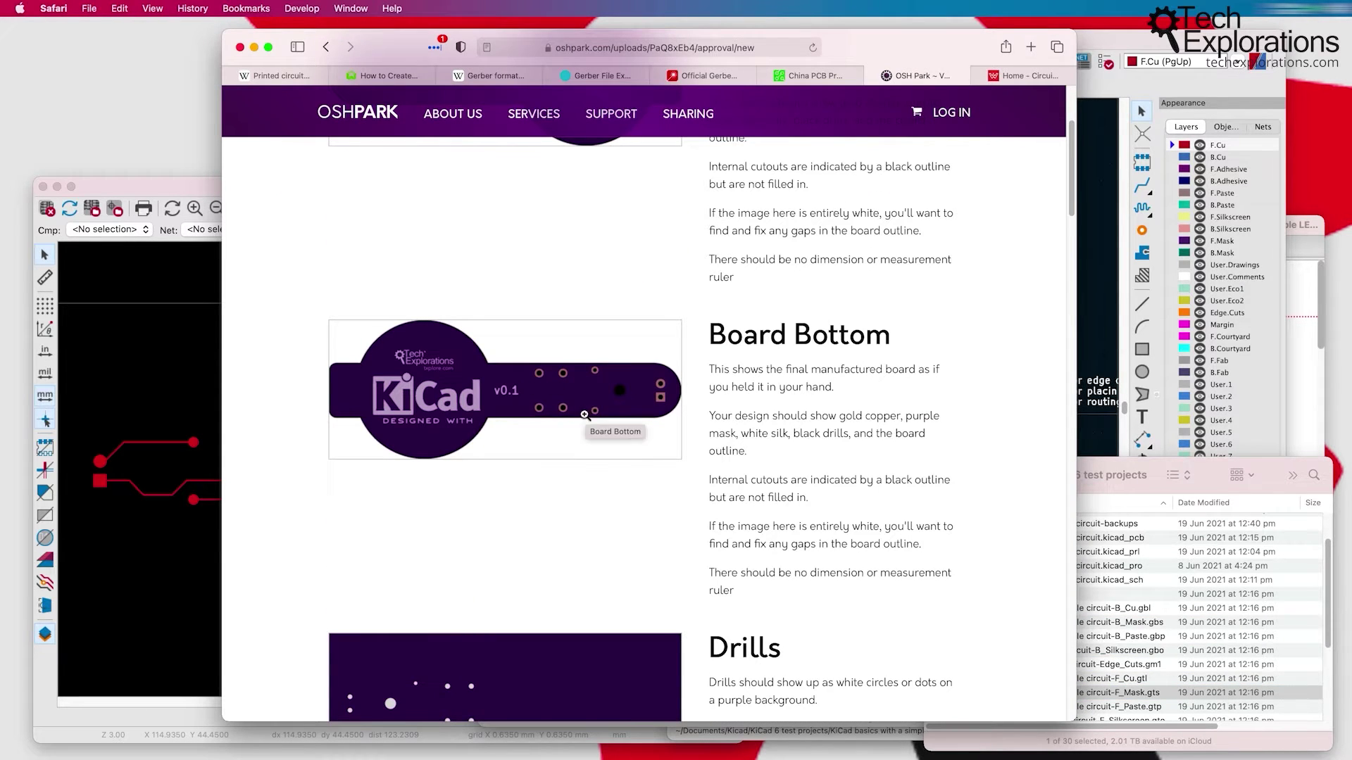
scroll(596, 405, "down", 3)
scroll(462, 206, "up", 2)
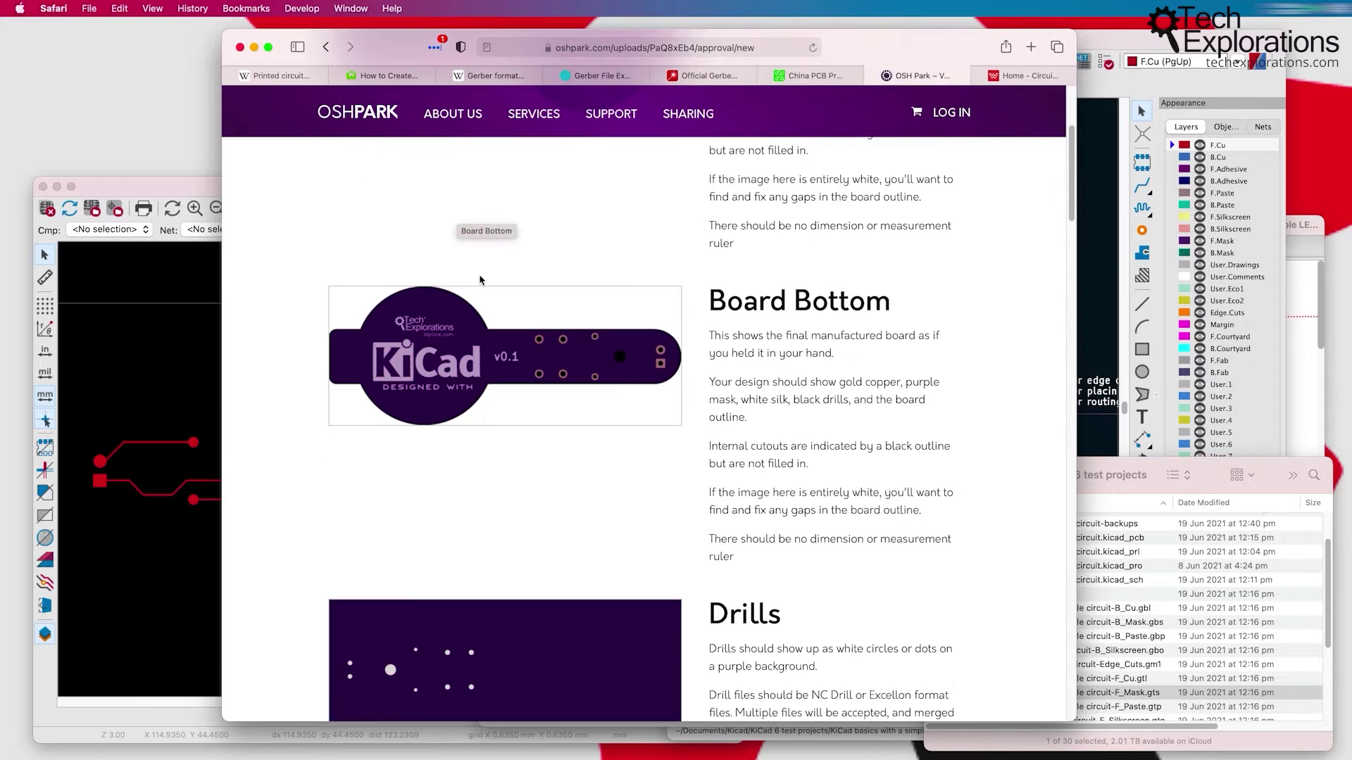
scroll(493, 391, "up", 3)
scroll(497, 478, "down", 5)
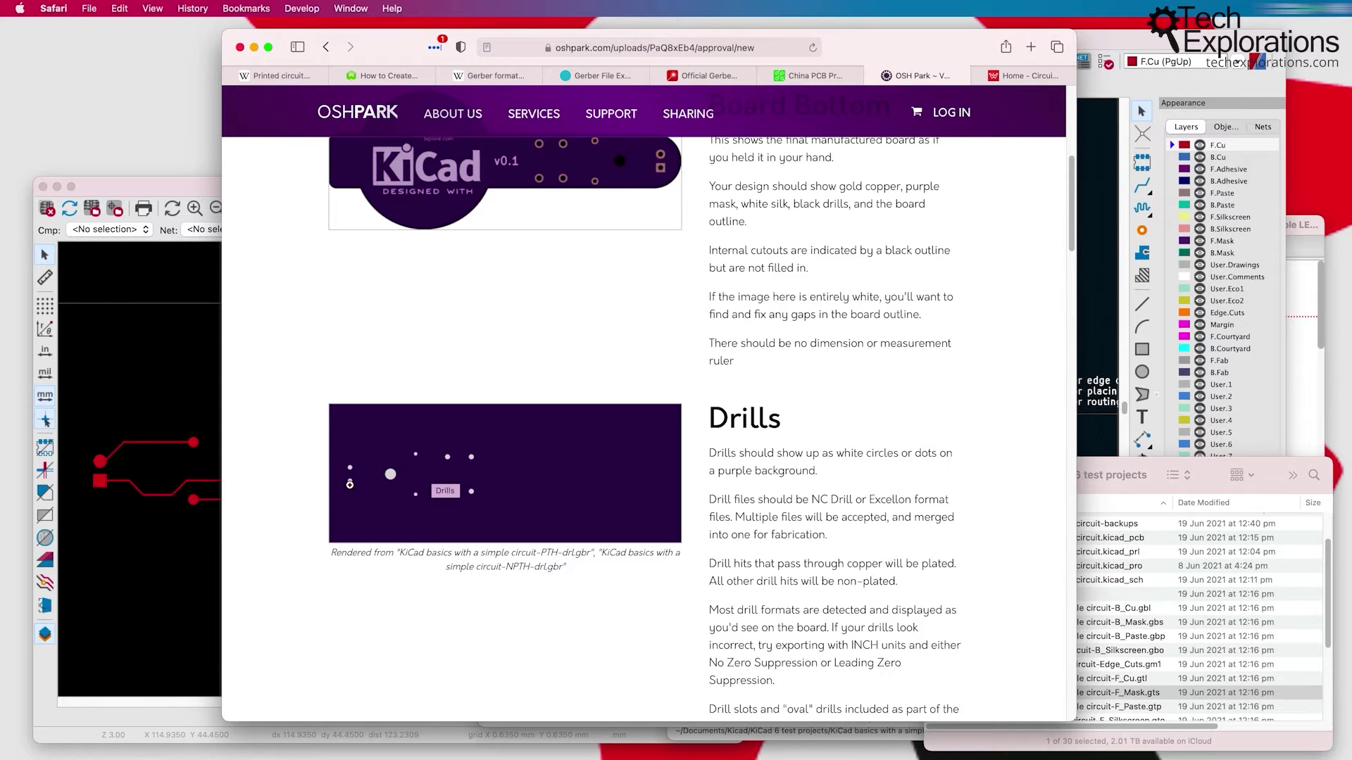
scroll(445, 487, "down", 10)
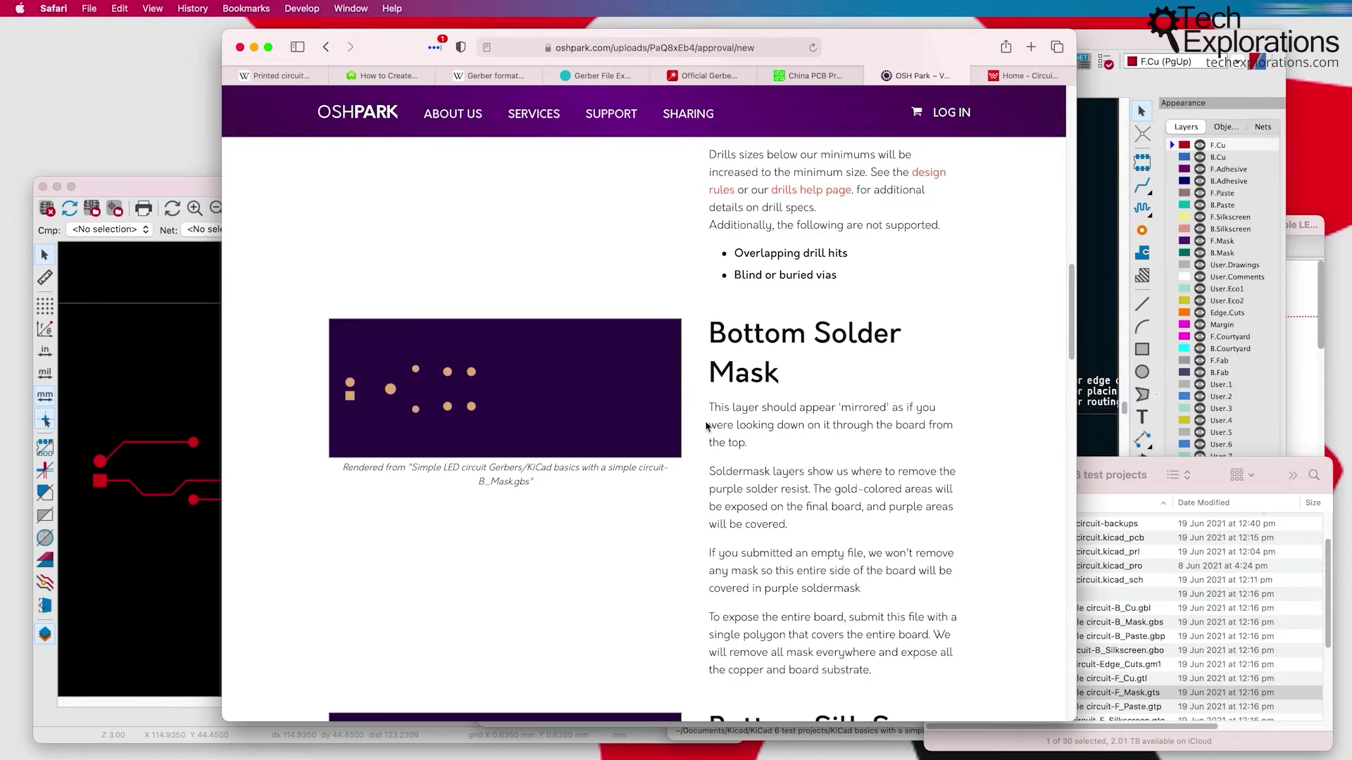
scroll(527, 399, "down", 5)
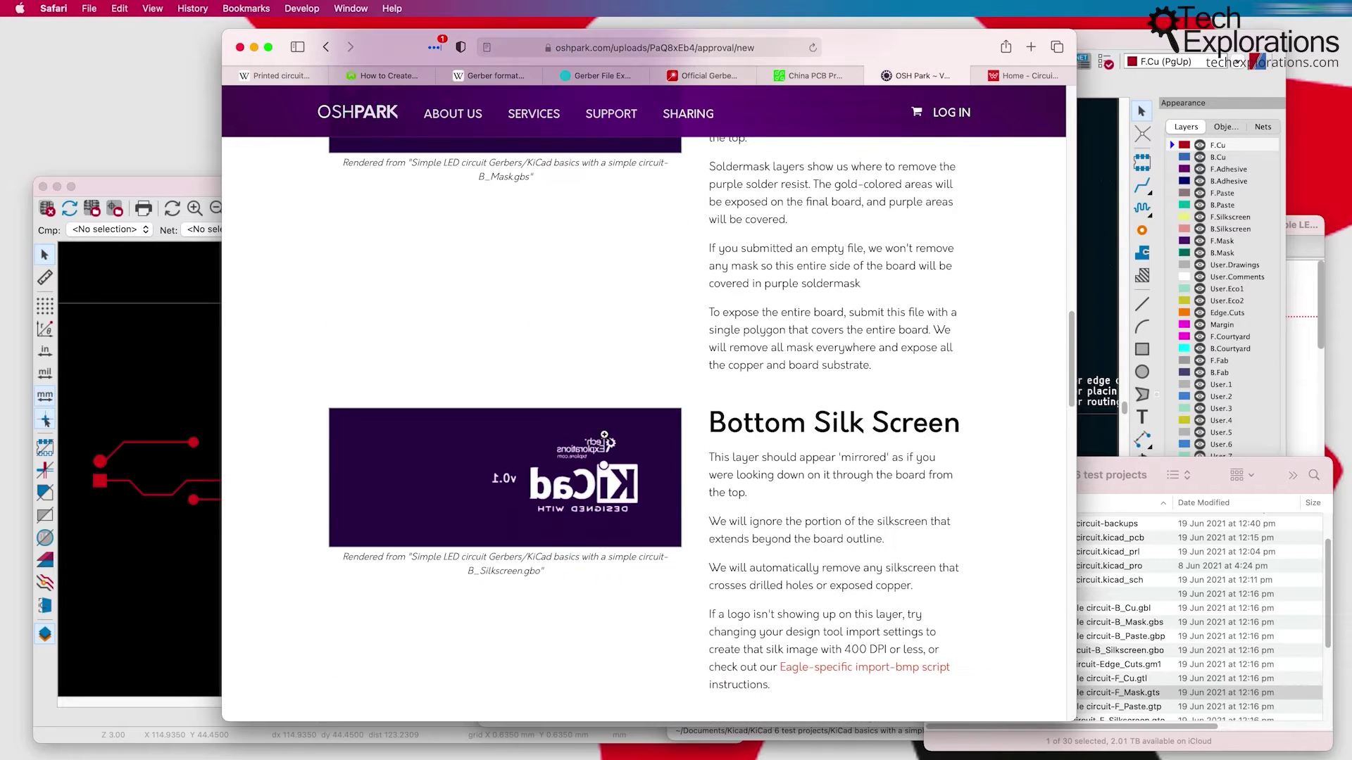
scroll(627, 459, "down", 3)
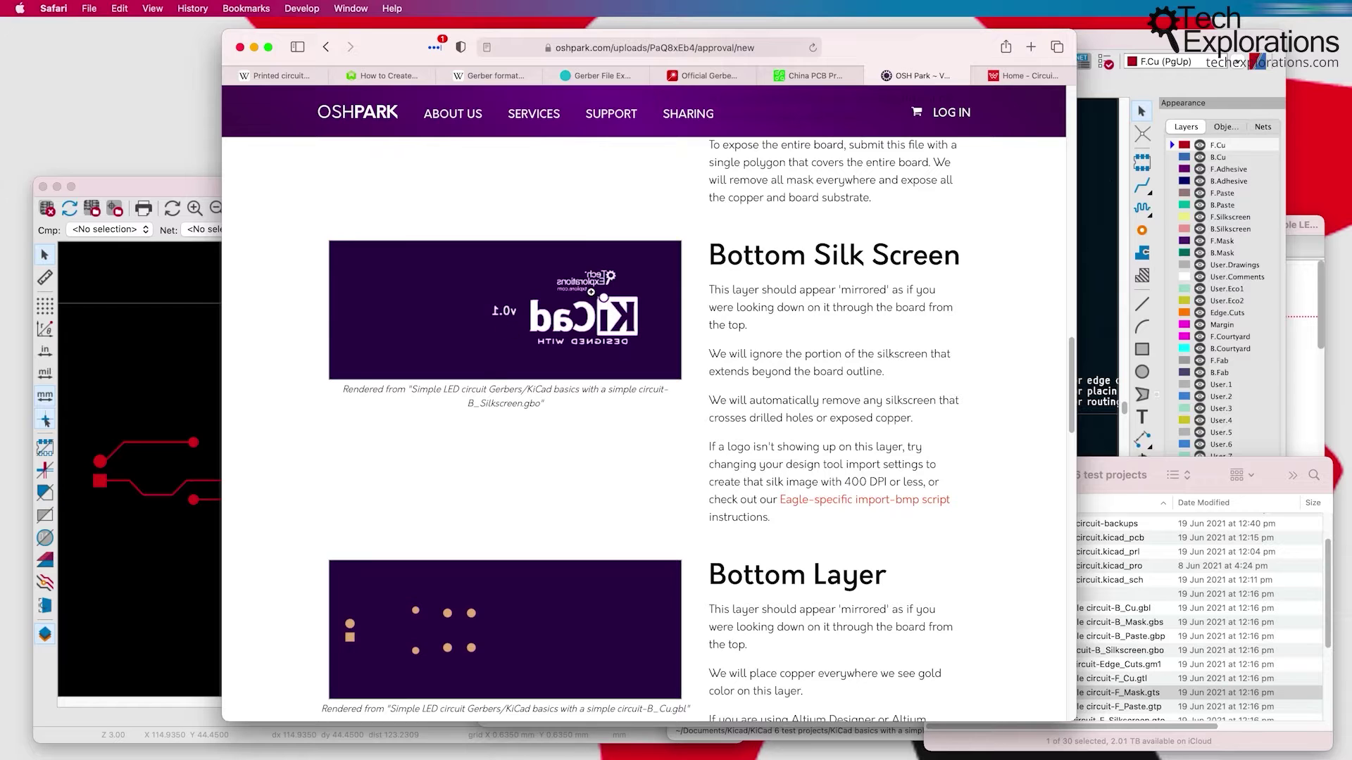
scroll(638, 421, "down", 8)
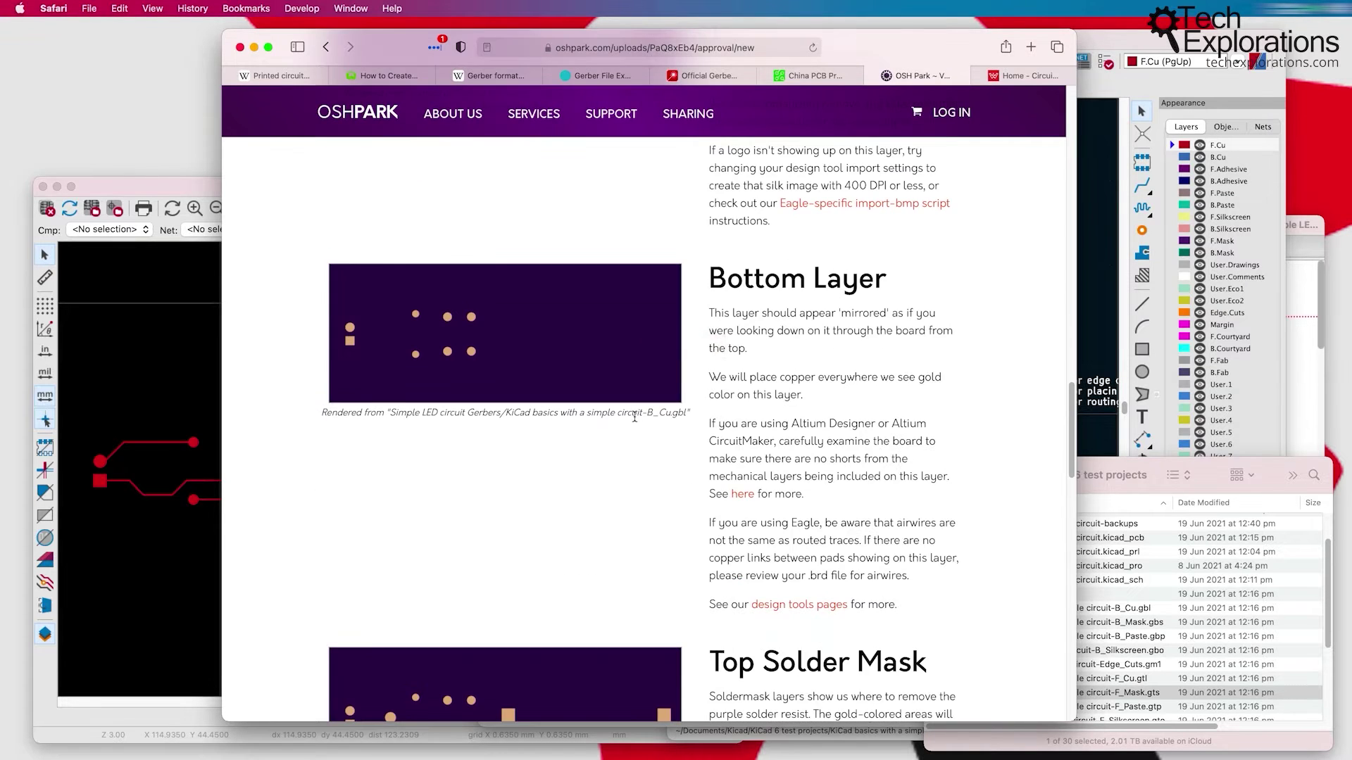
scroll(637, 417, "down", 12)
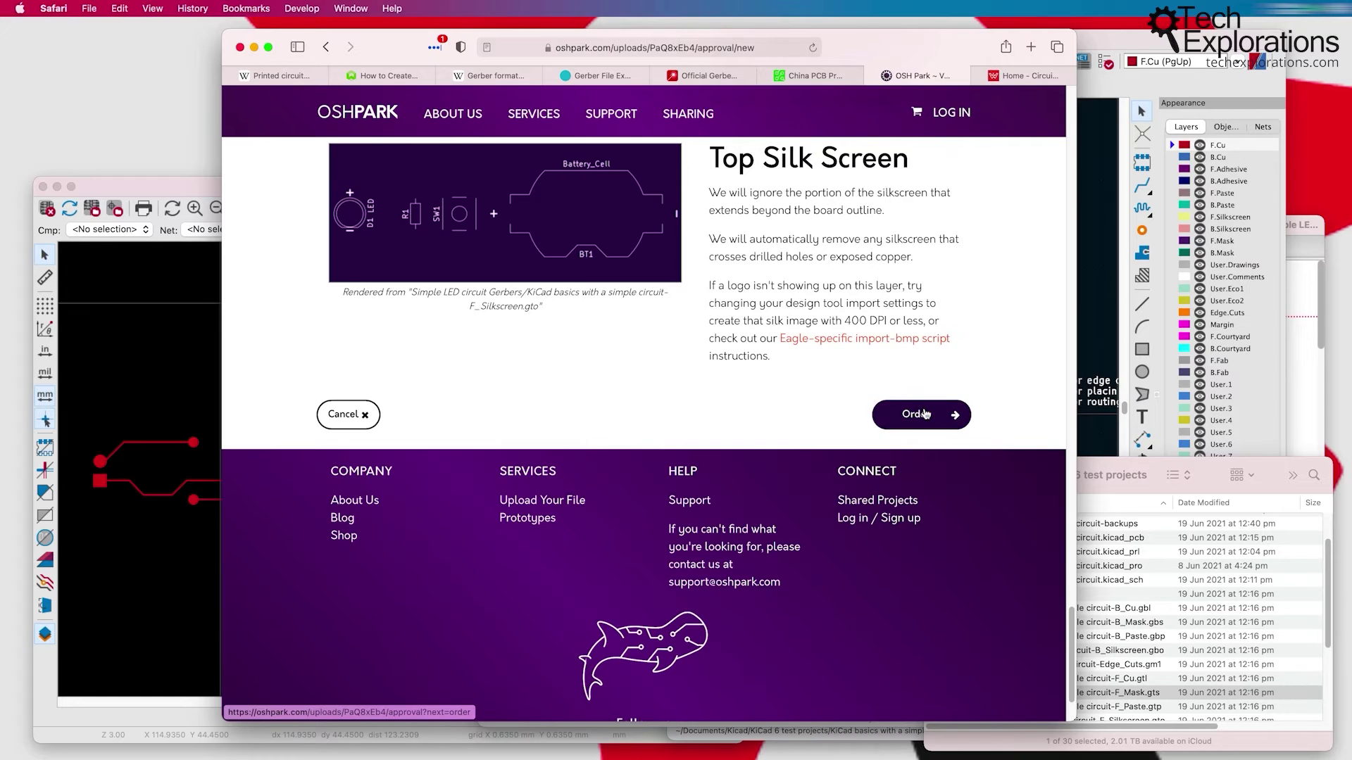
Step: Order the verified board and highlight the $13.25 item cost for 3 PCBs
left_click(924, 414)
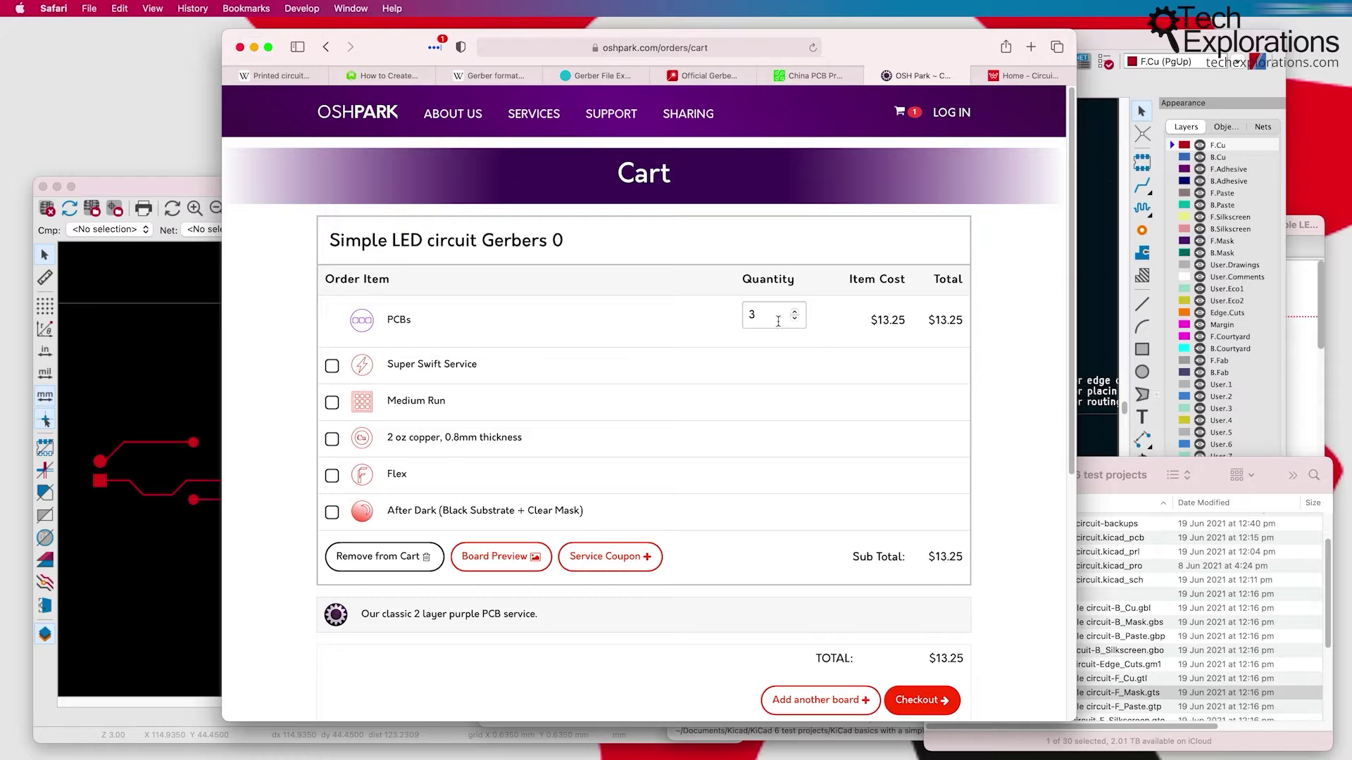
left_click_drag(874, 320, 909, 321)
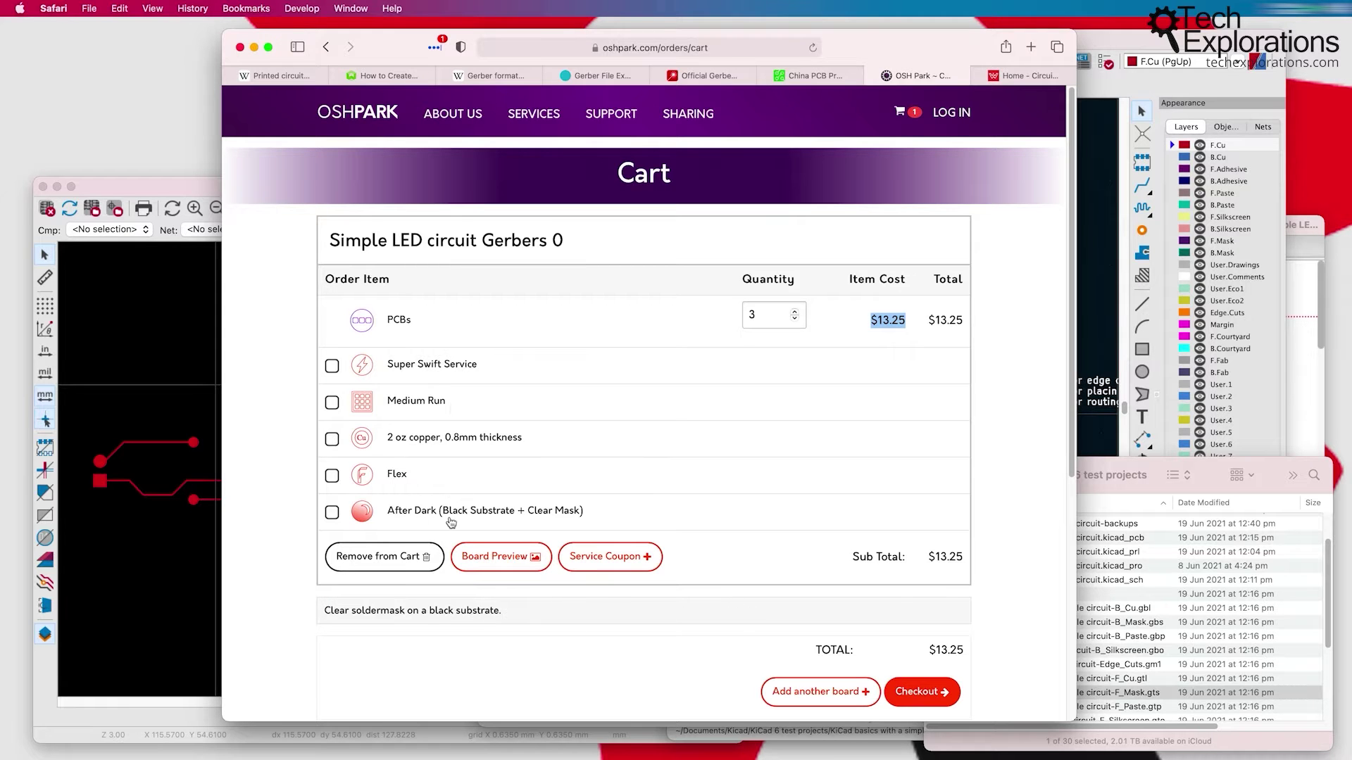
Step: Open the PCBWay tab, move Safari aside, and bring up the 66.0400 × 25.9520 mm KiCad board
left_click(809, 75)
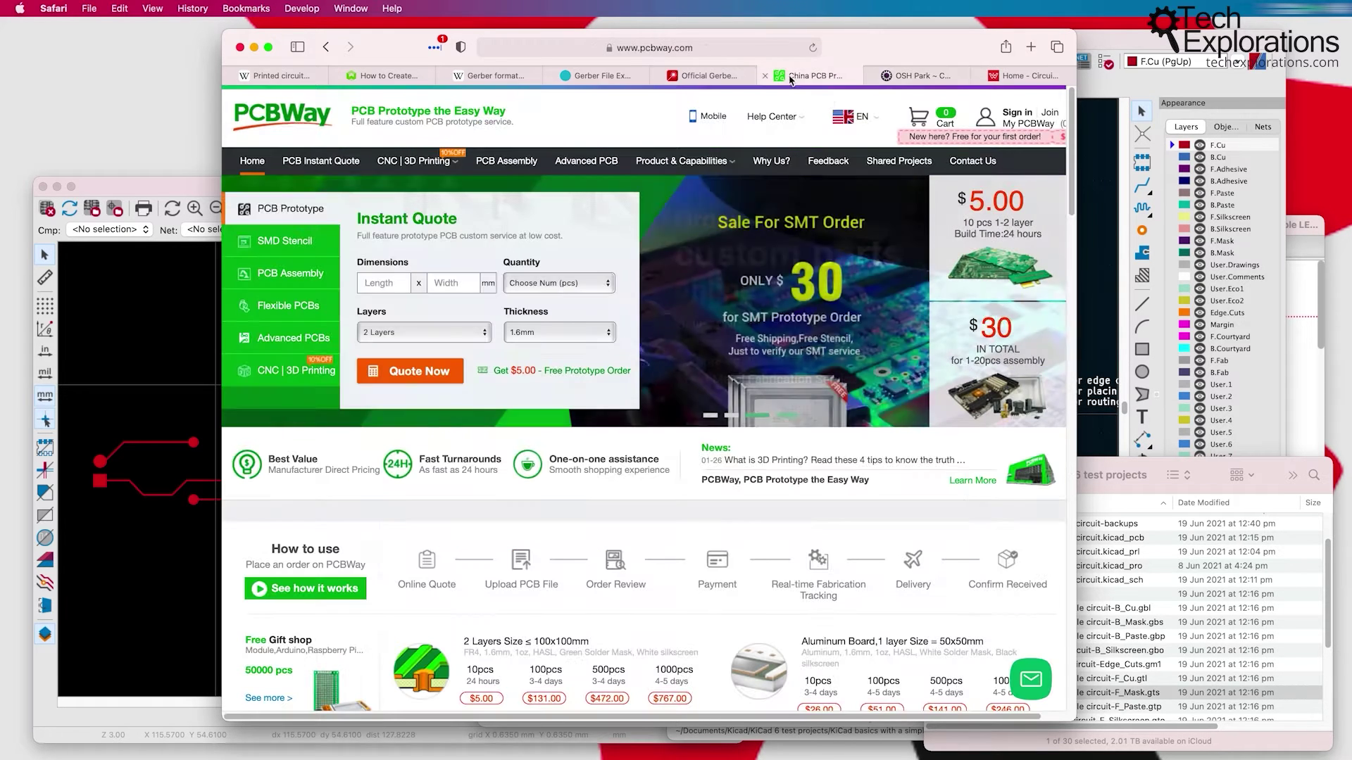
mouse_move(893, 183)
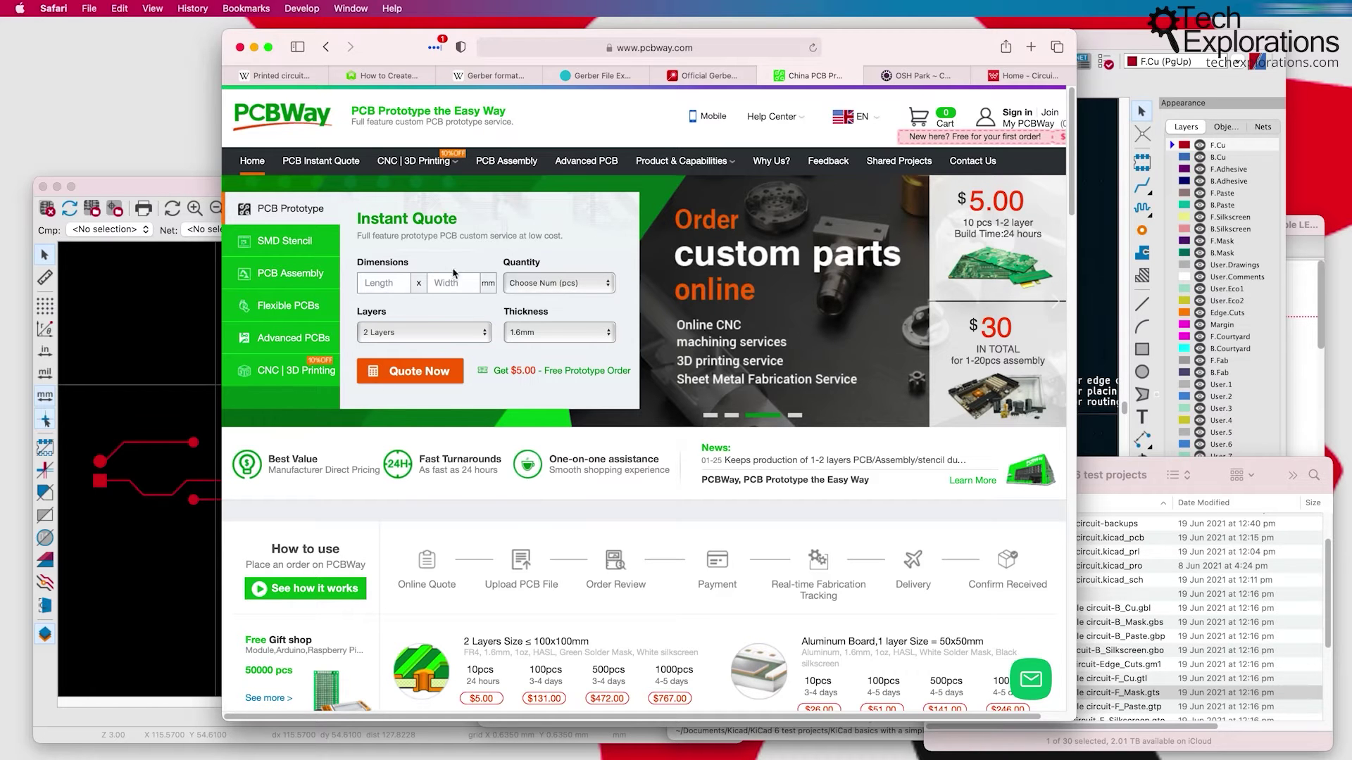
left_click_drag(888, 52, 723, 45)
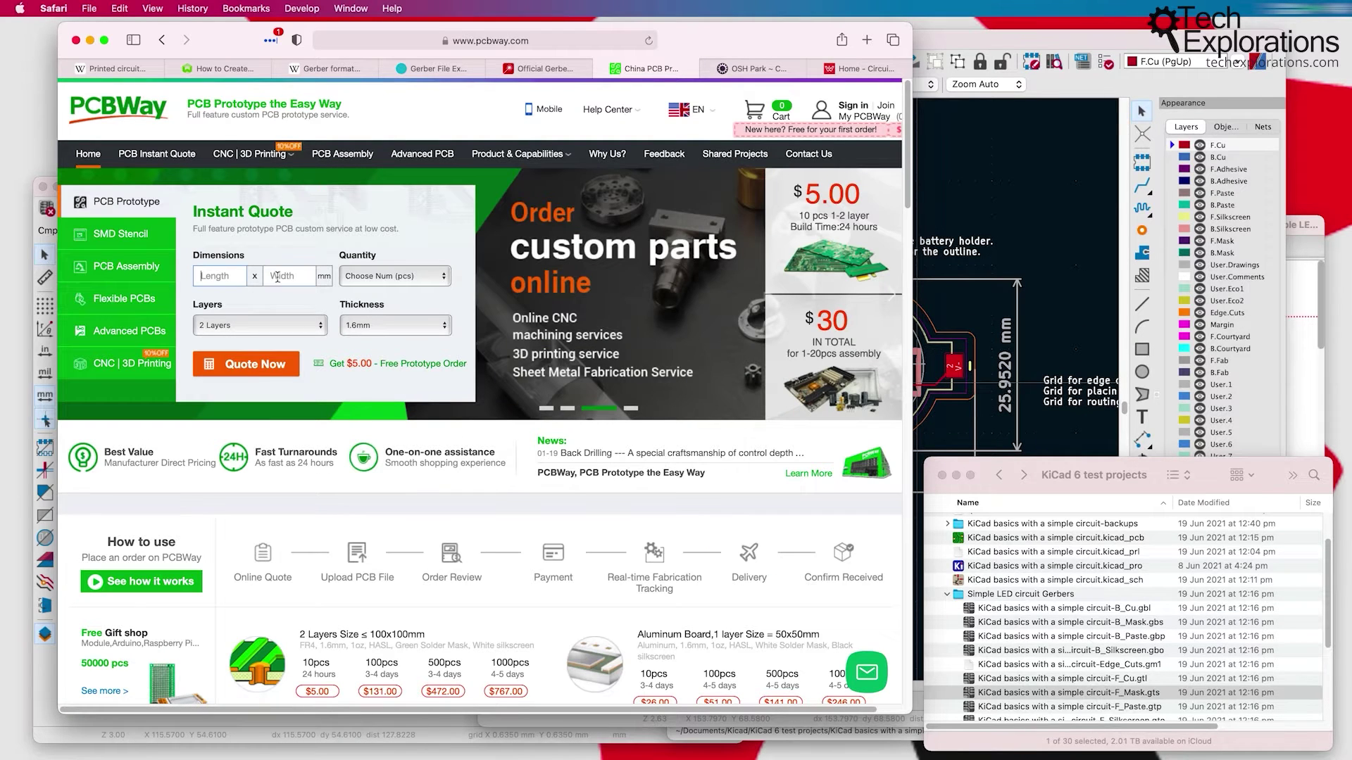
left_click(1046, 348)
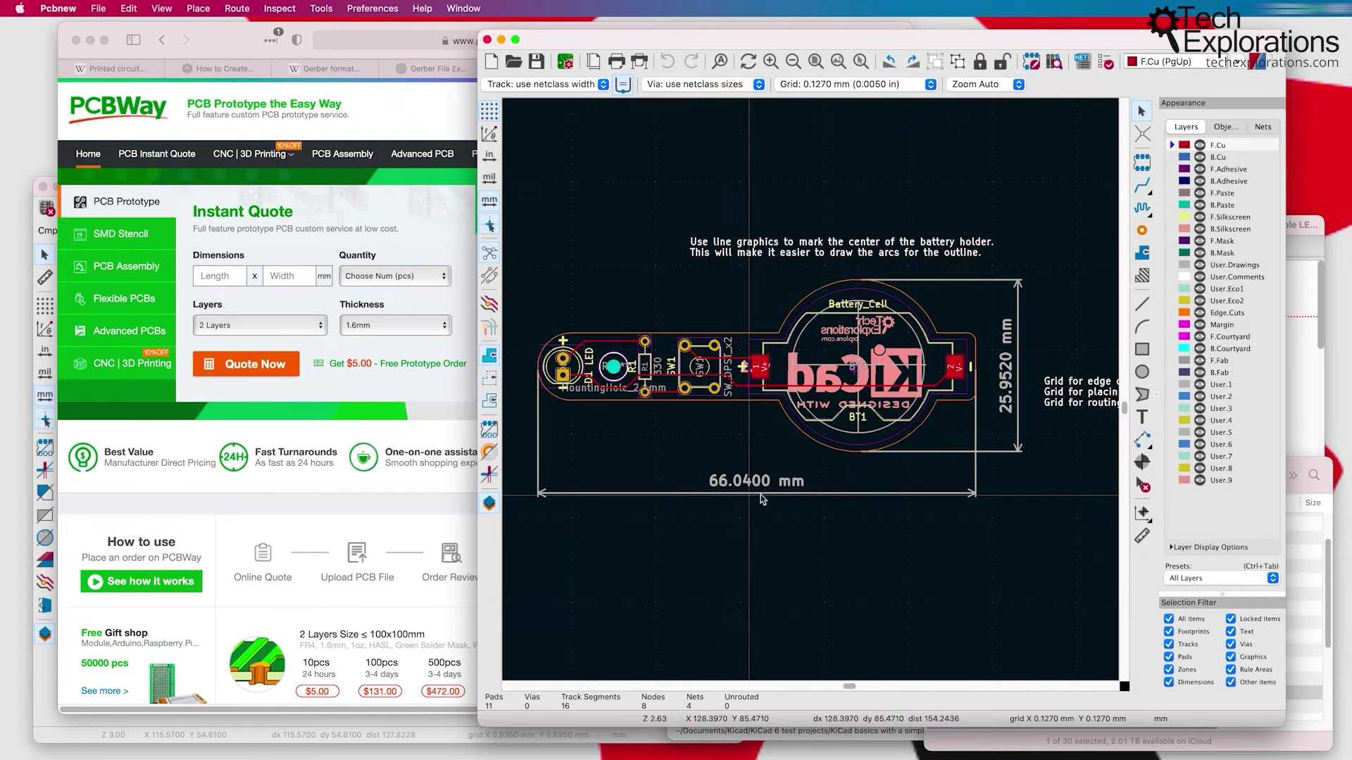
Step: Enter length 66.04 and width 25.95 mm, pick quantity 5, and leave layers at 2
left_click(221, 277)
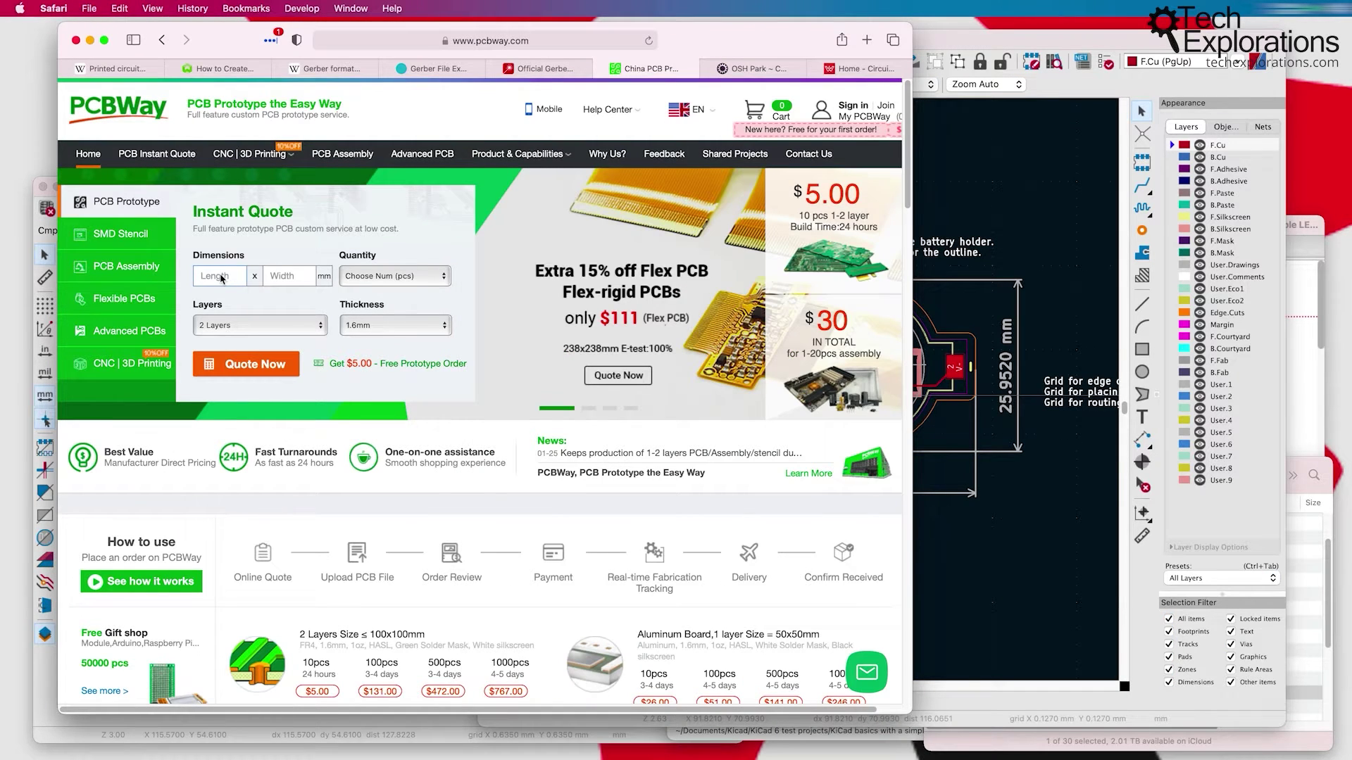
type("66.04")
key("Tab")
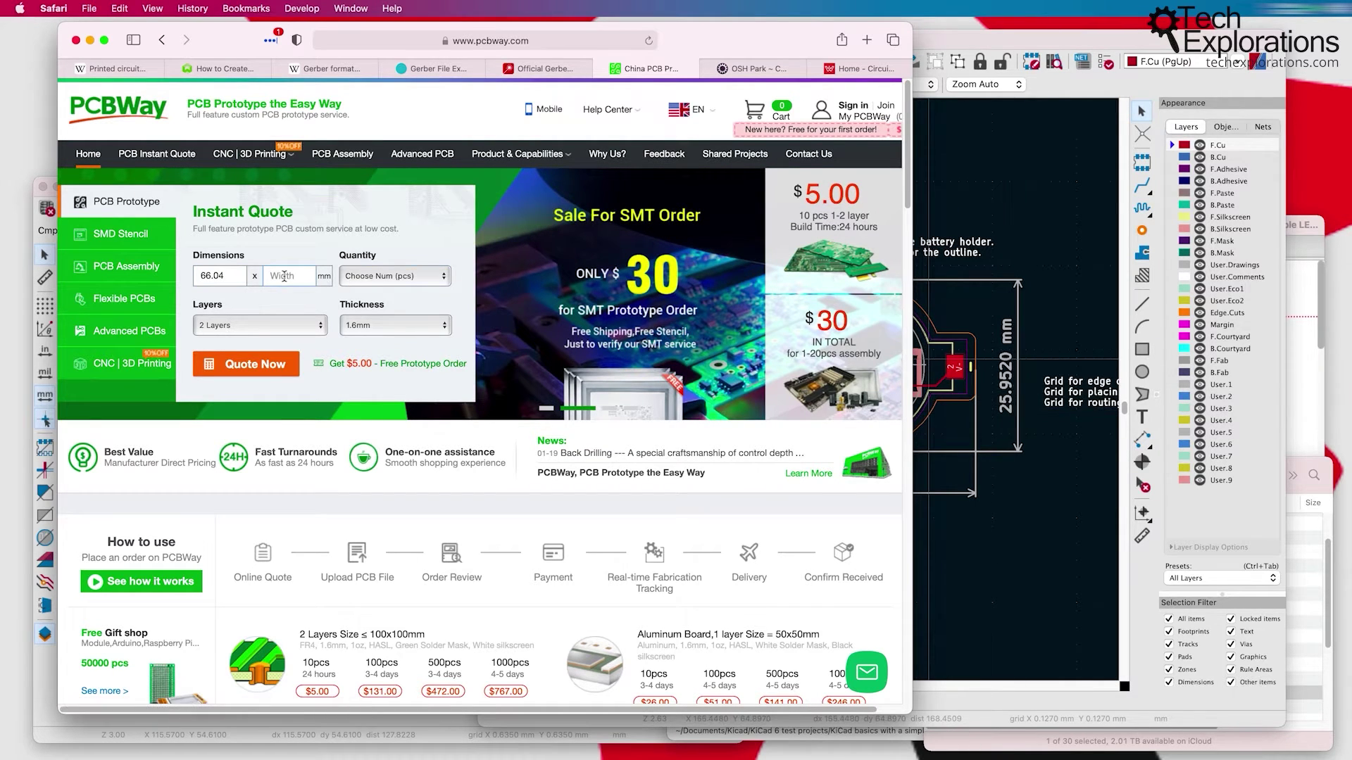
type(".95")
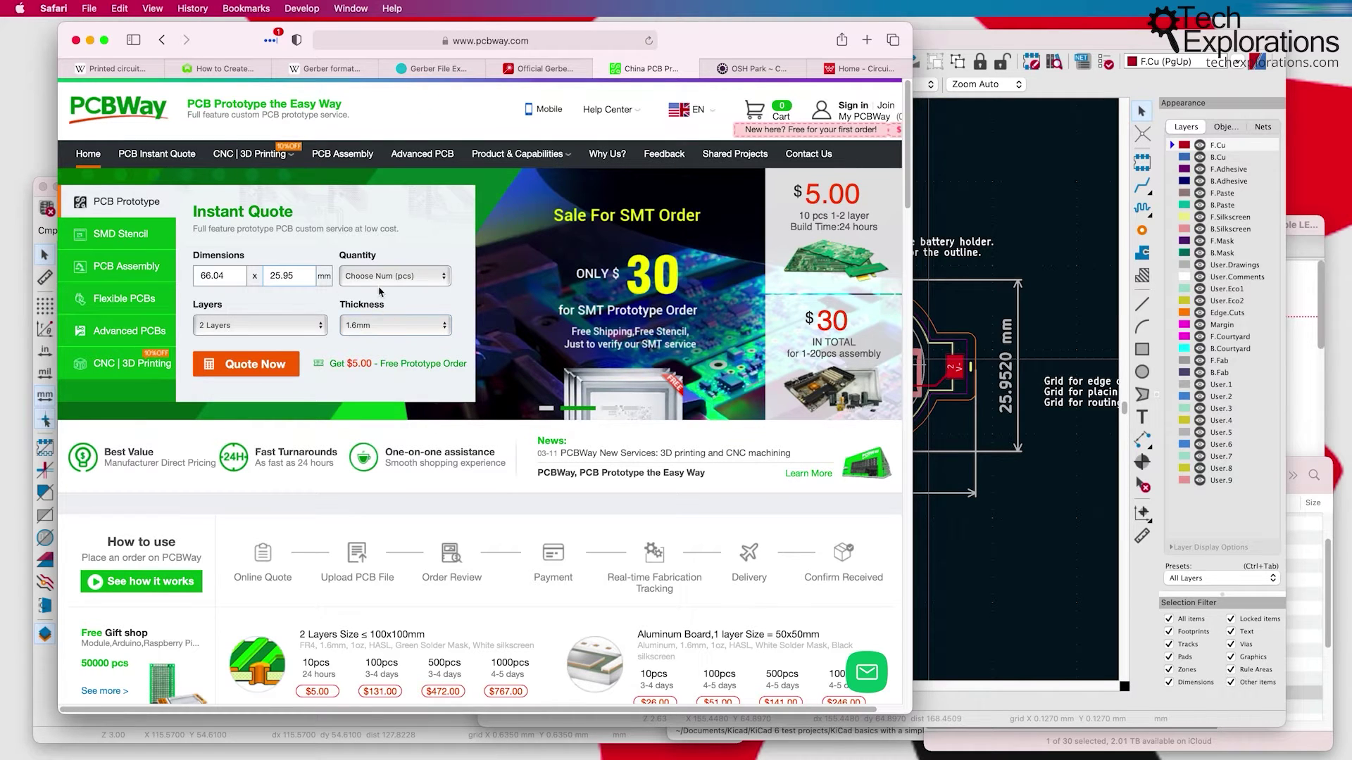
left_click(377, 277)
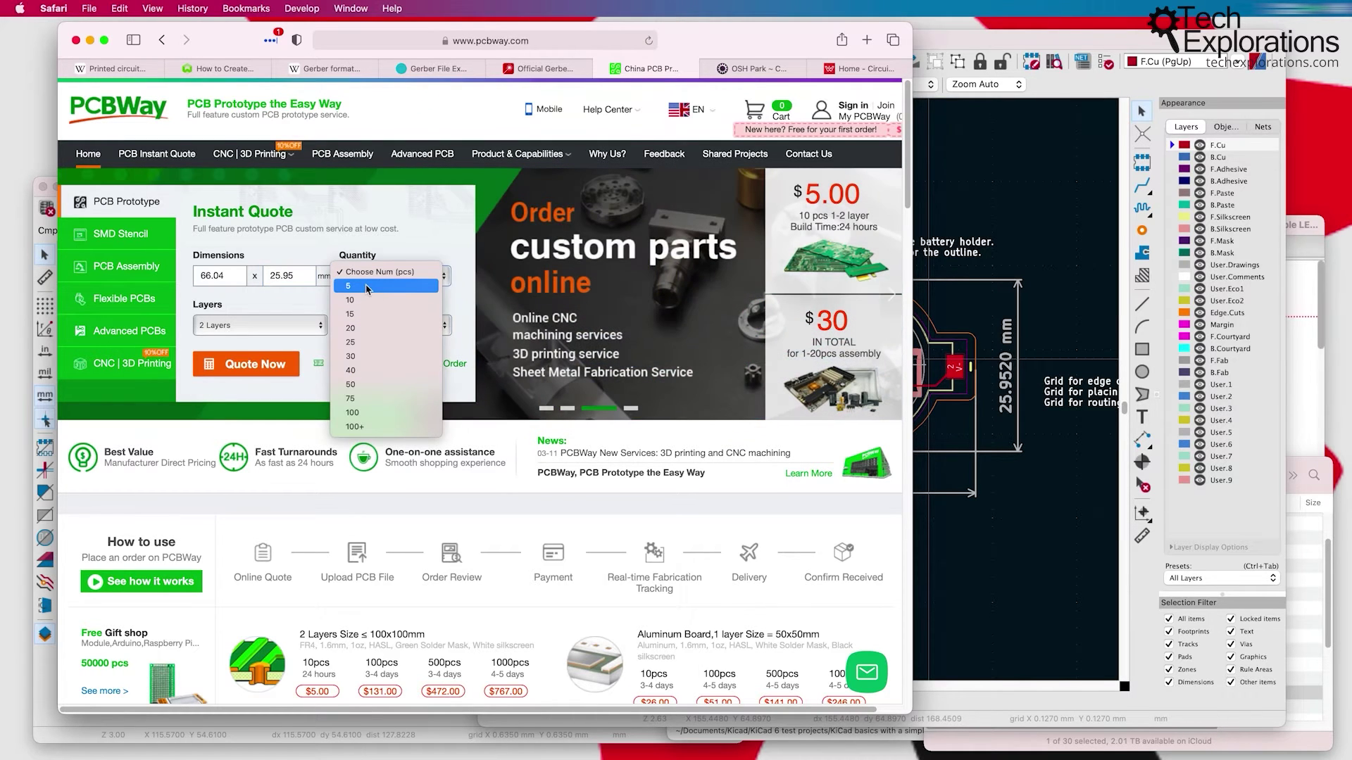
left_click(371, 286)
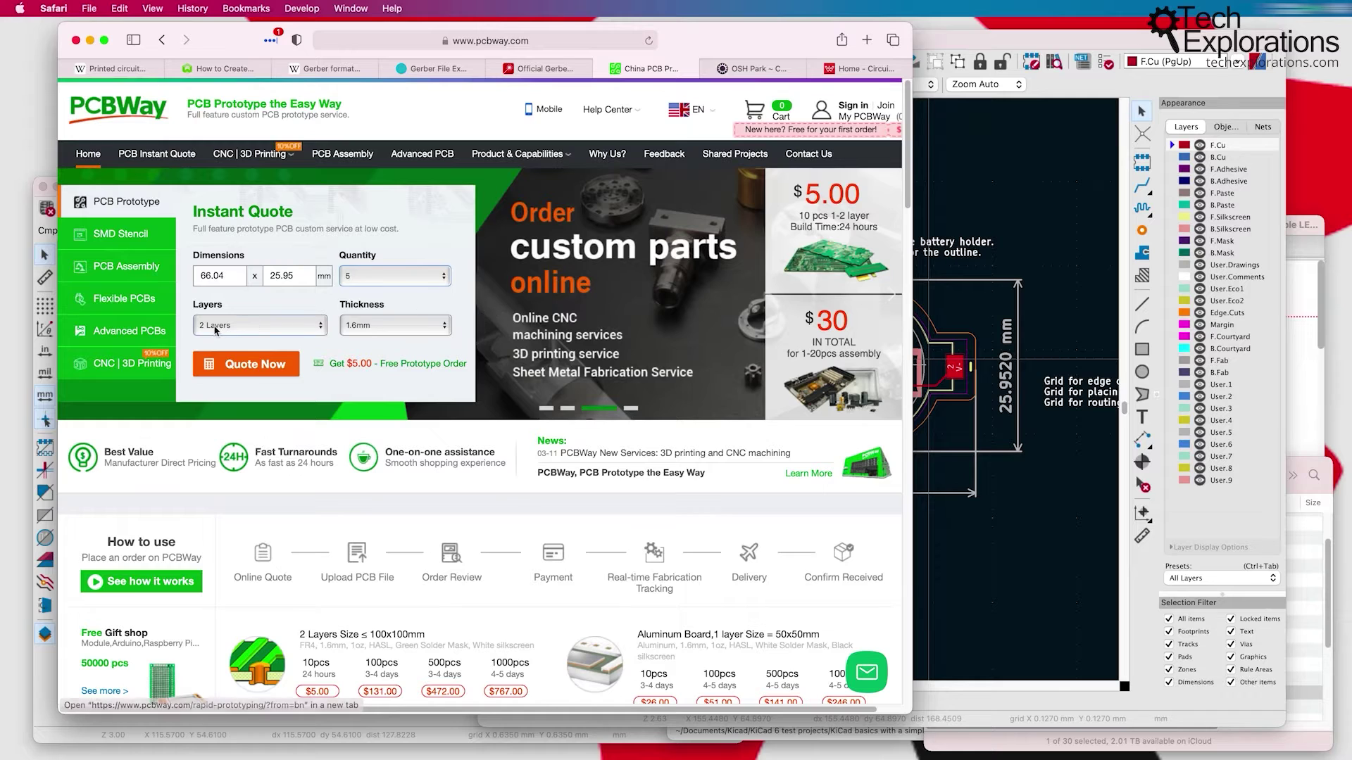
left_click(253, 331)
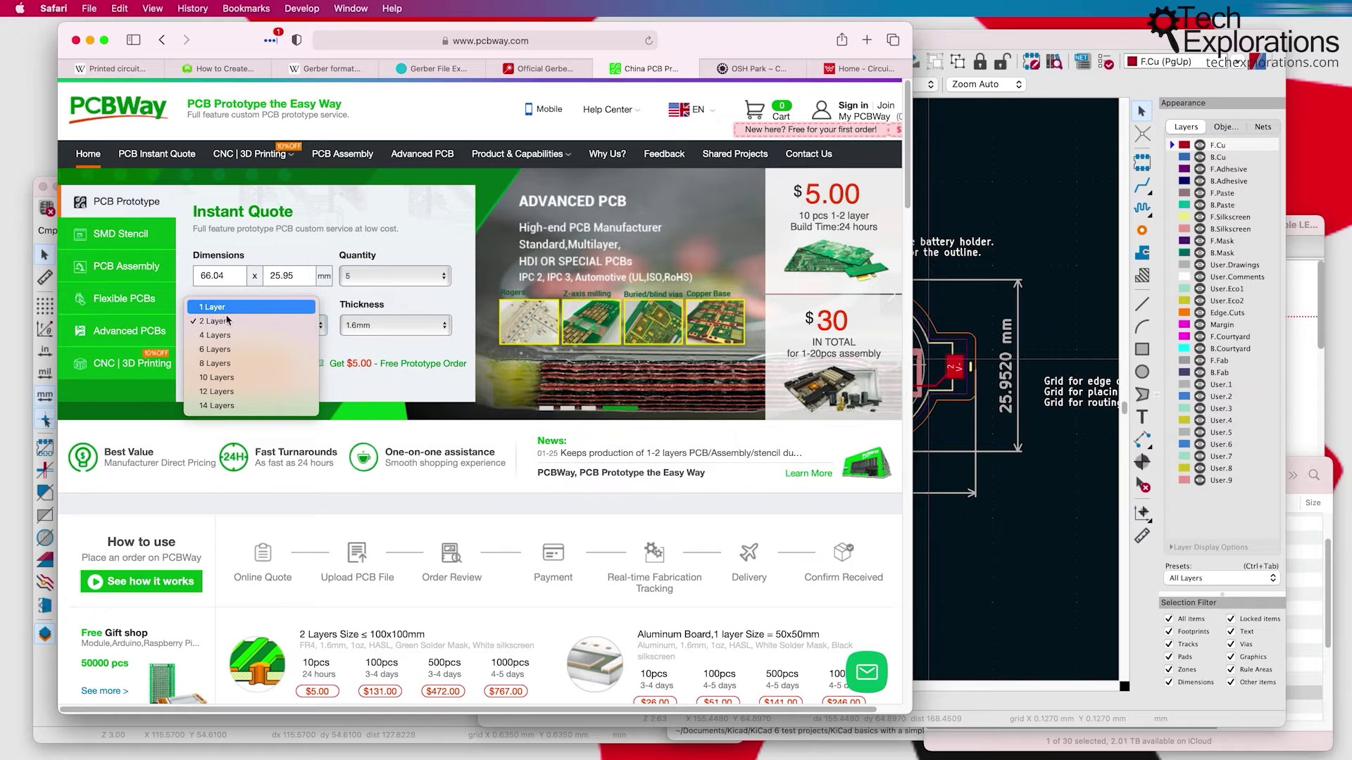
left_click(229, 321)
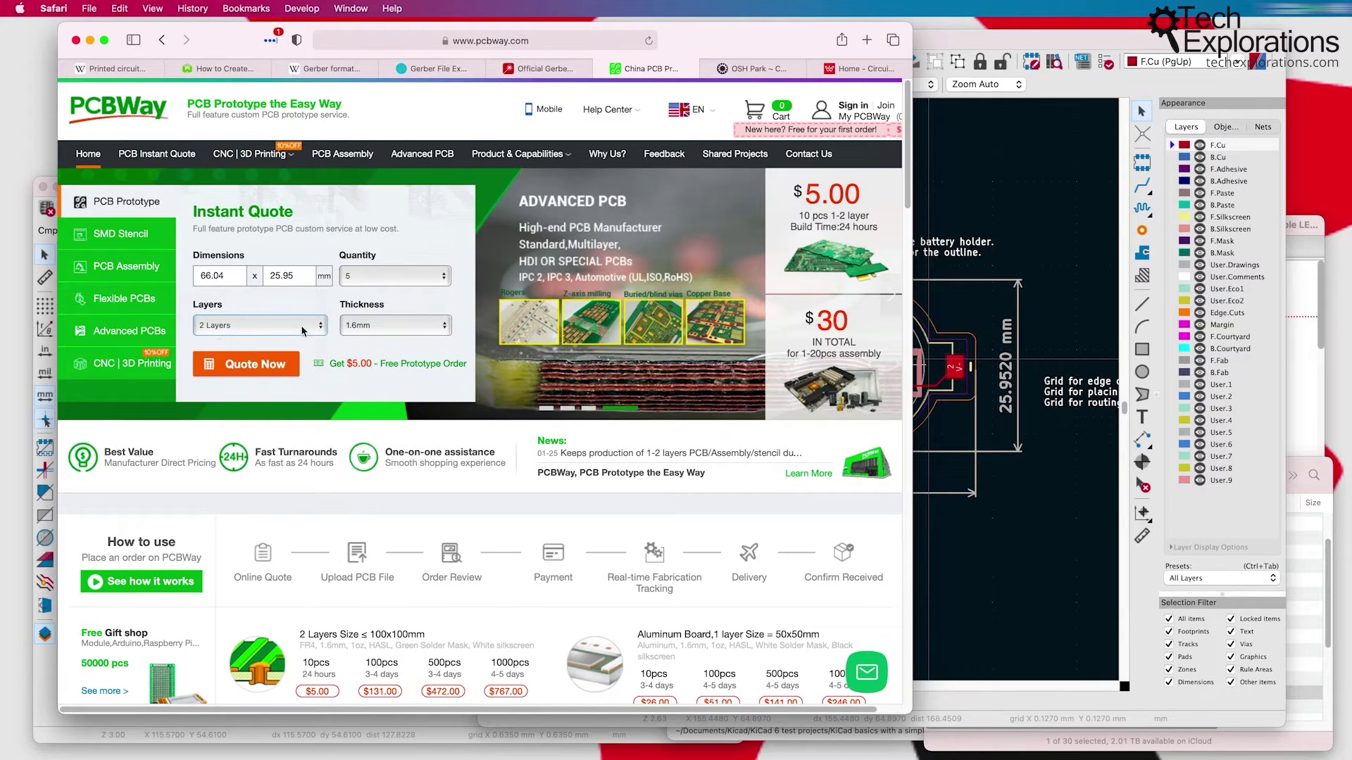
left_click(233, 325)
left_click(199, 313)
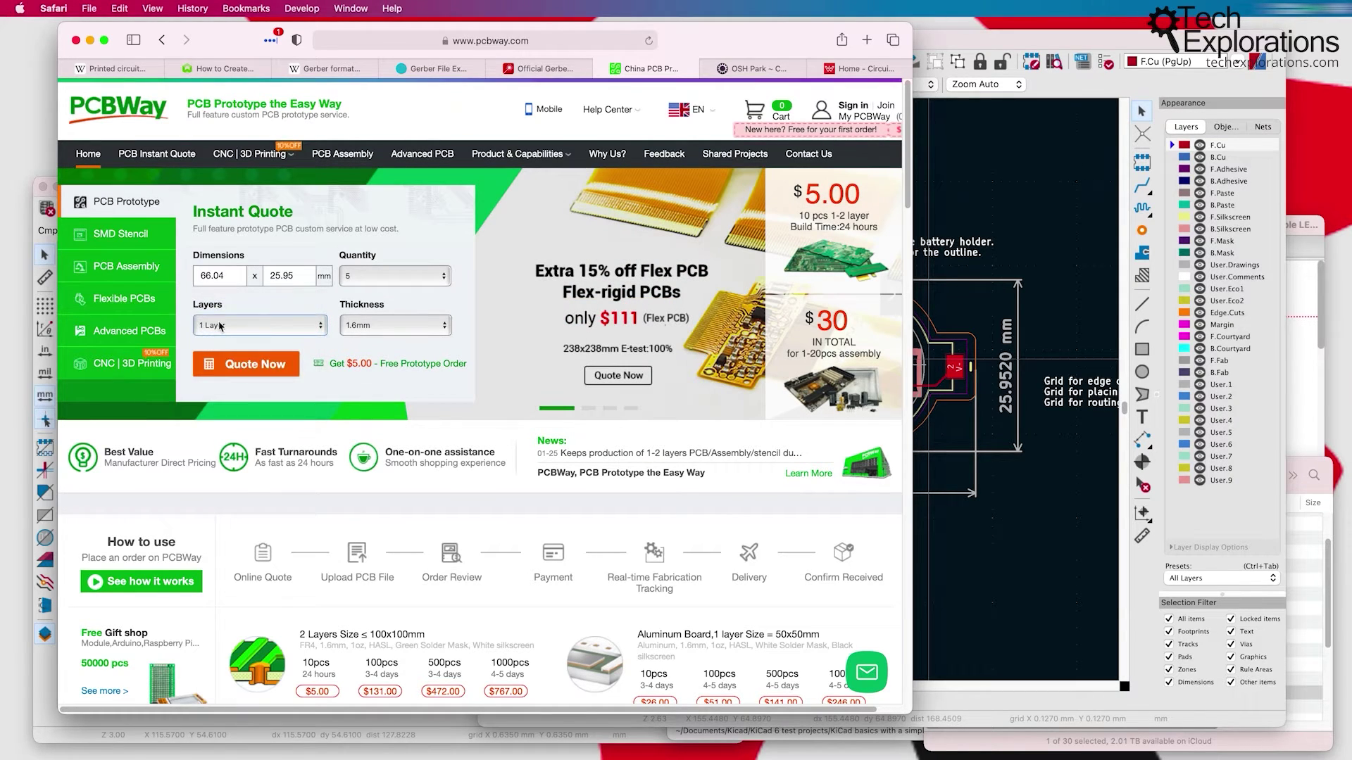
left_click(220, 326)
left_click(279, 339)
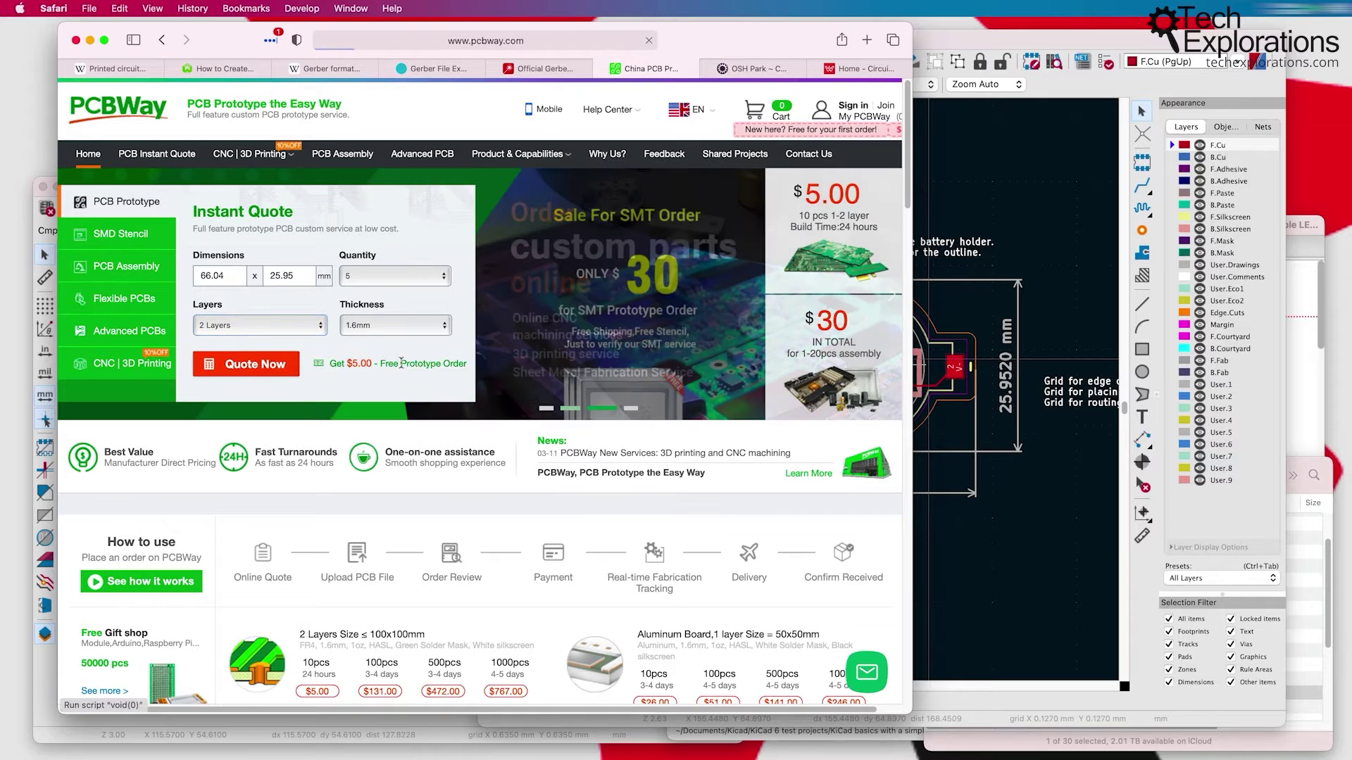
Step: Request the quote, keep FR-4 material, and choose TG 150-160, bringing the total to US$70
left_click(236, 368)
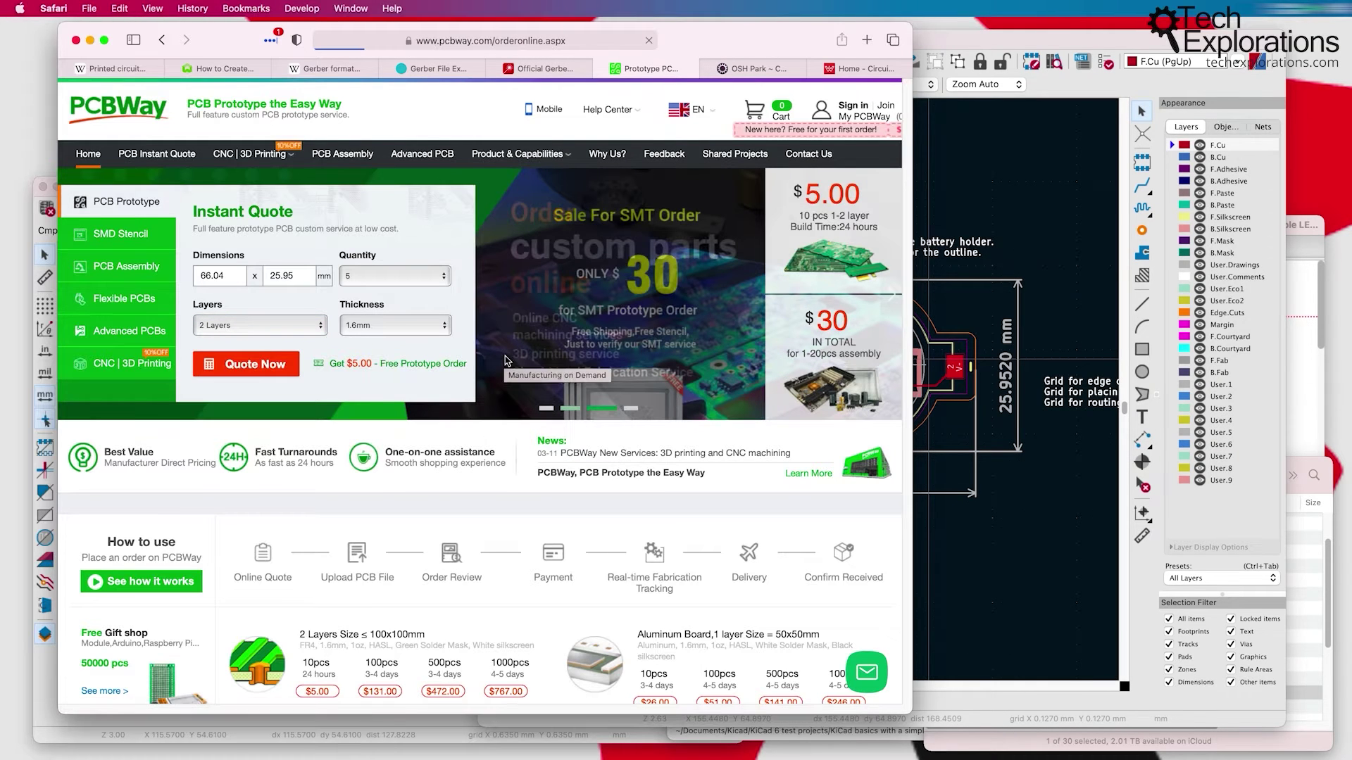
scroll(595, 438, "down", 1)
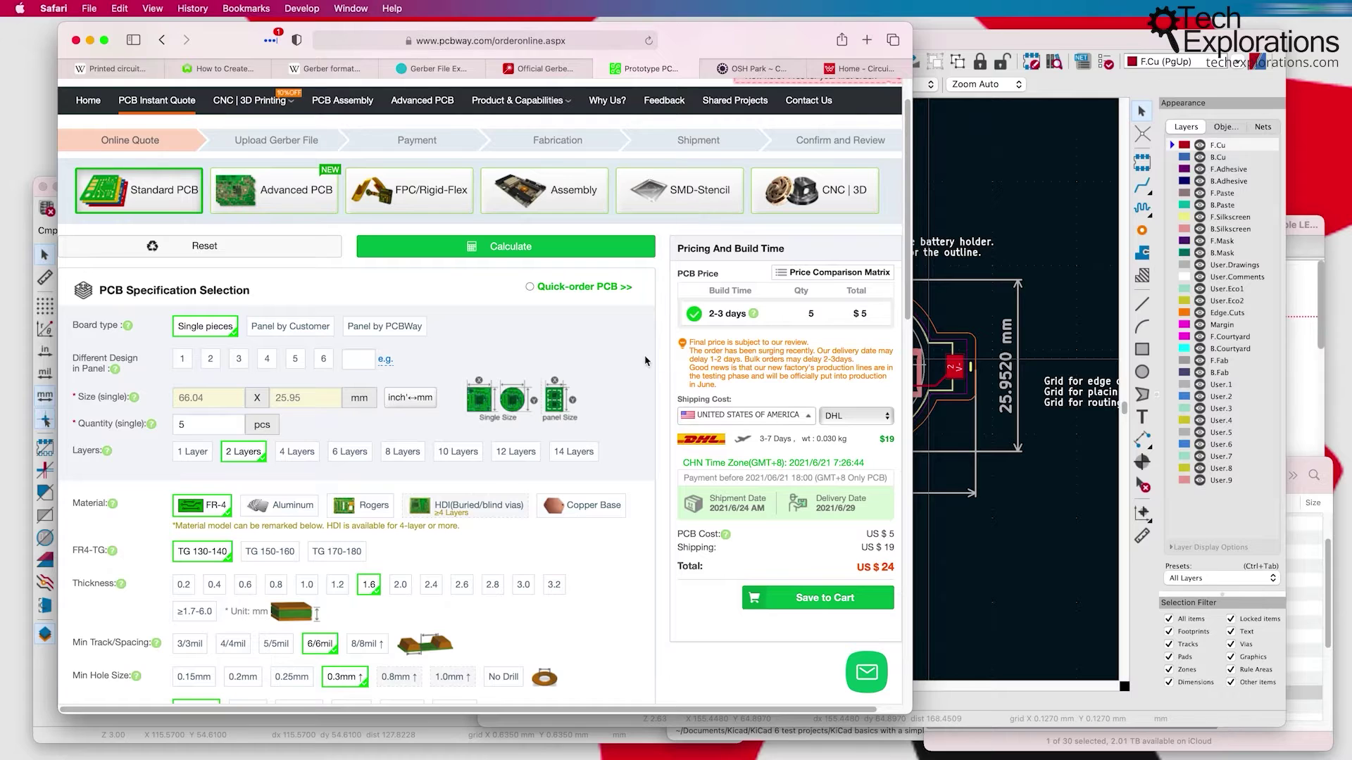
scroll(647, 361, "down", 1)
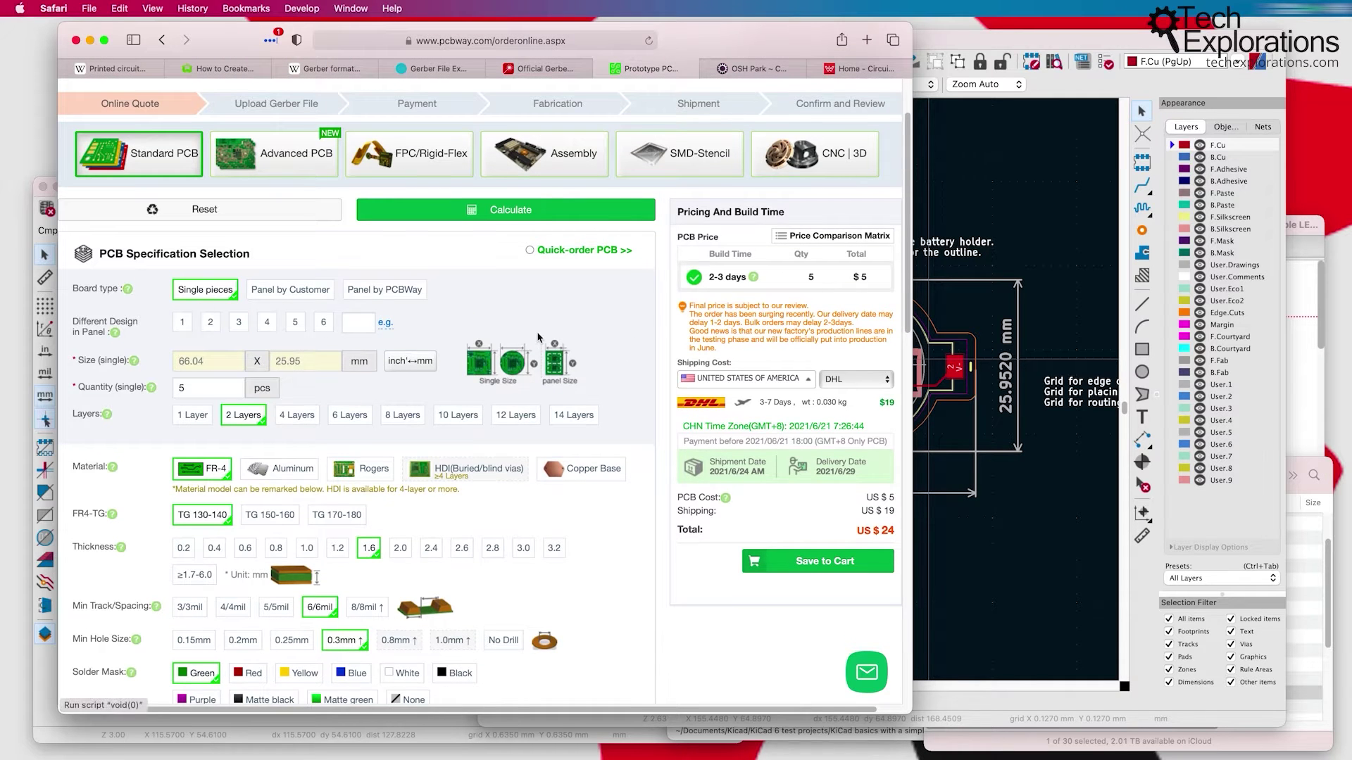
scroll(538, 338, "down", 1)
scroll(539, 338, "down", 1)
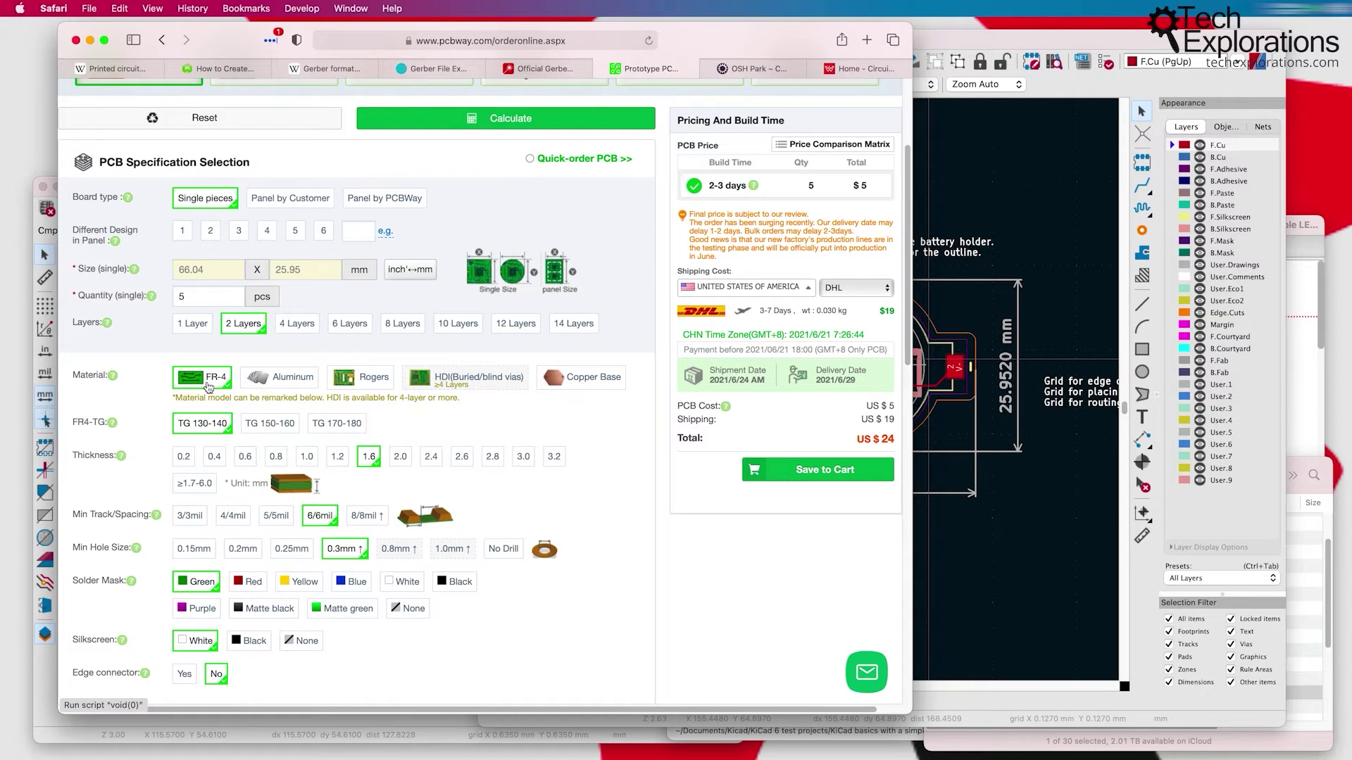
left_click(294, 381)
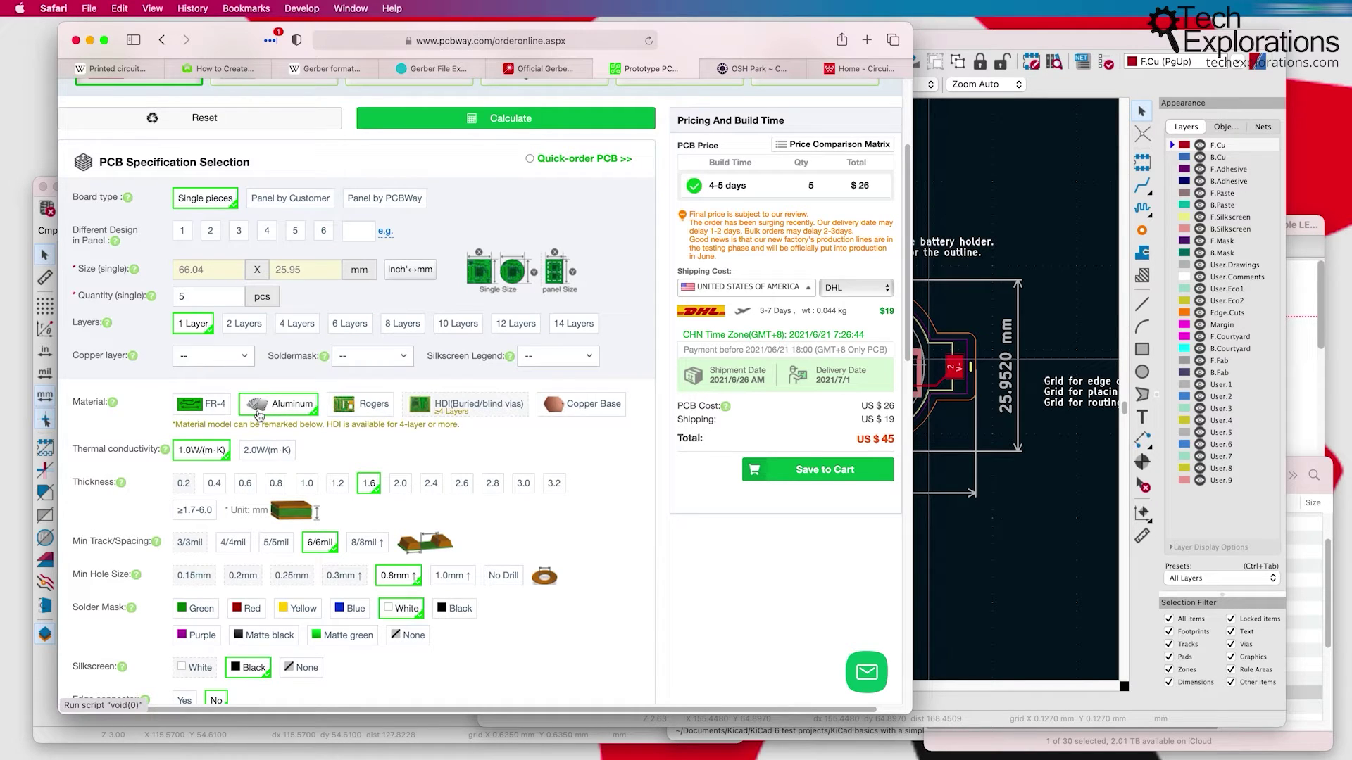
left_click(187, 405)
scroll(109, 393, "down", 2)
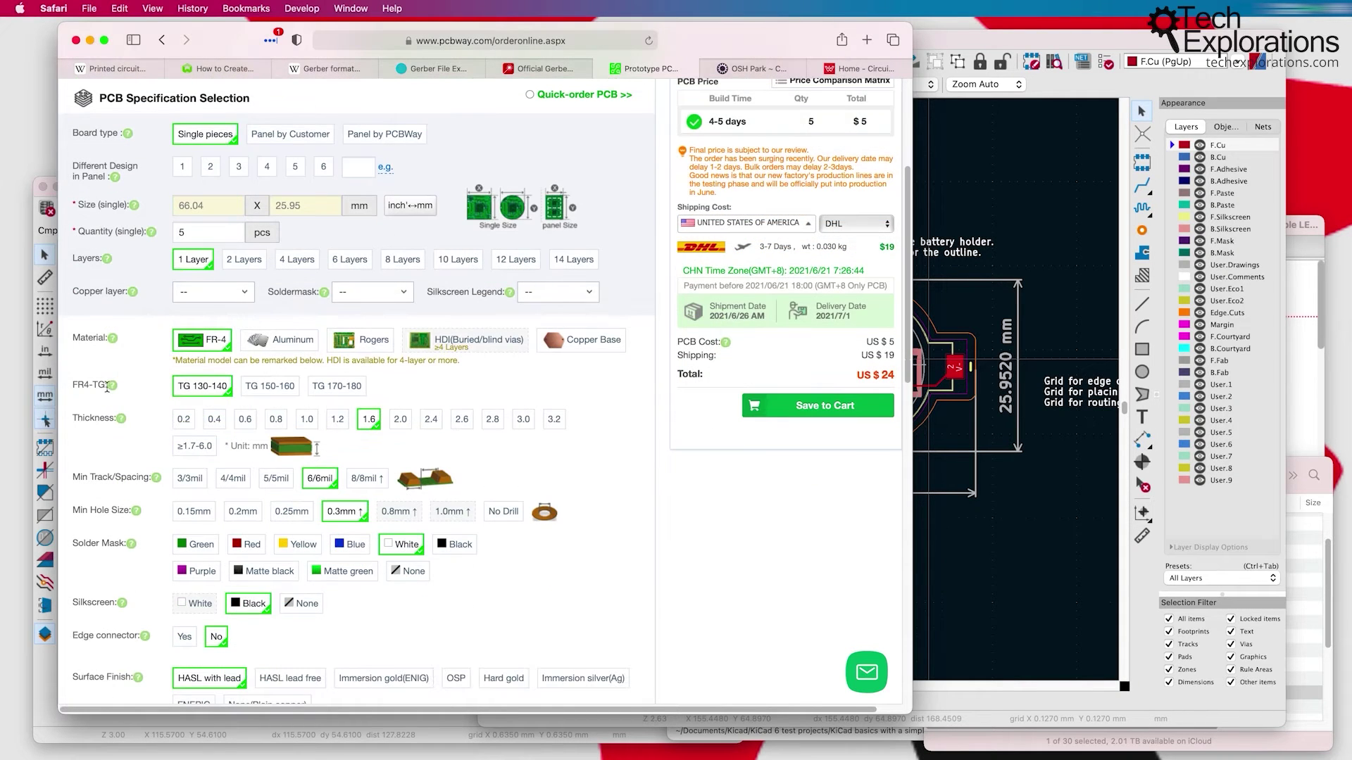
mouse_move(109, 392)
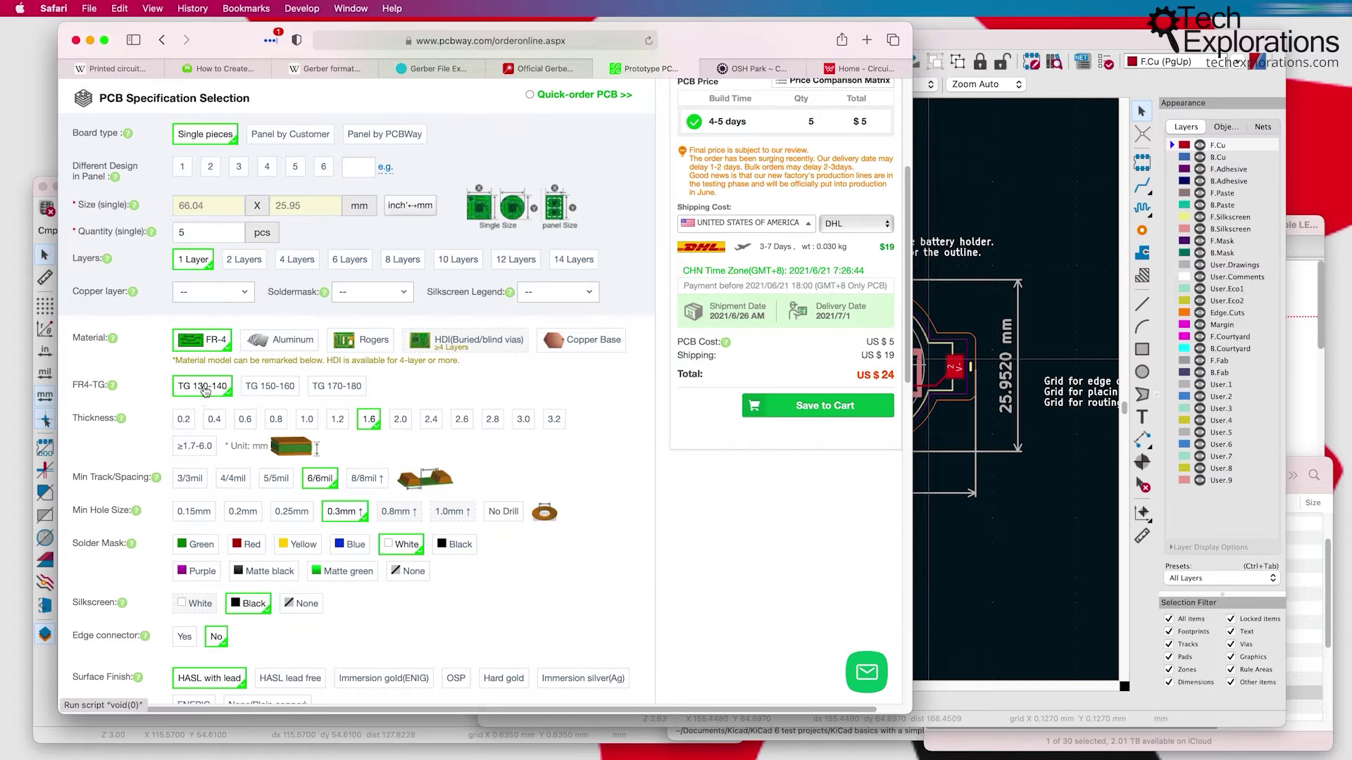
left_click(270, 392)
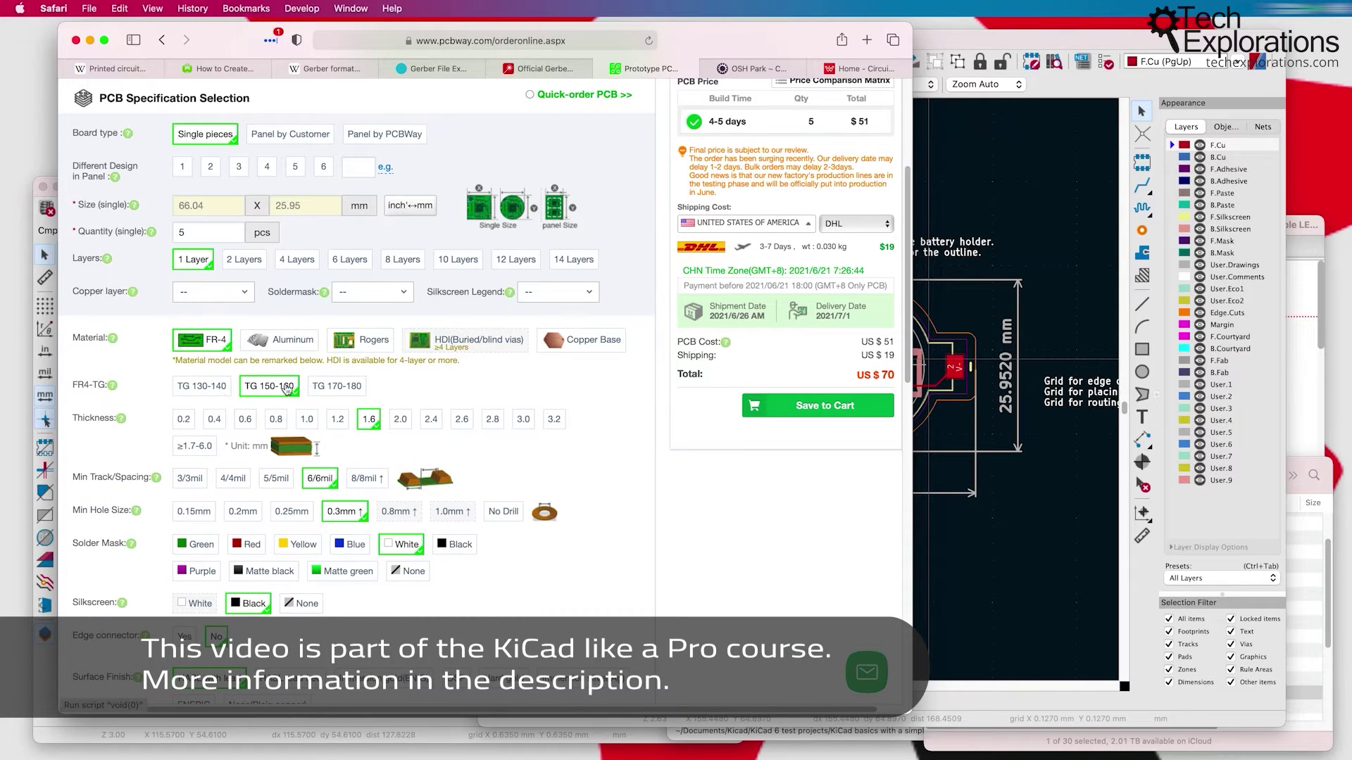
left_click(196, 389)
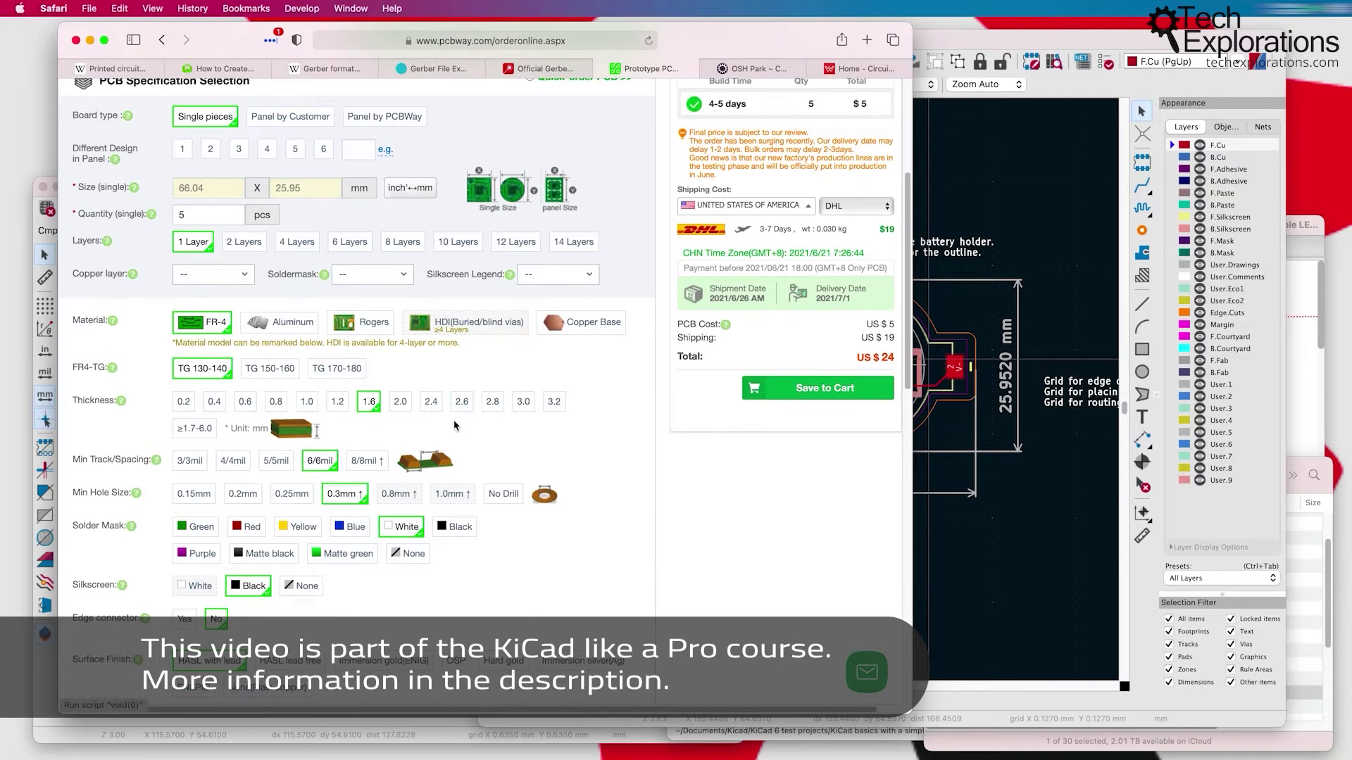
scroll(456, 425, "down", 2)
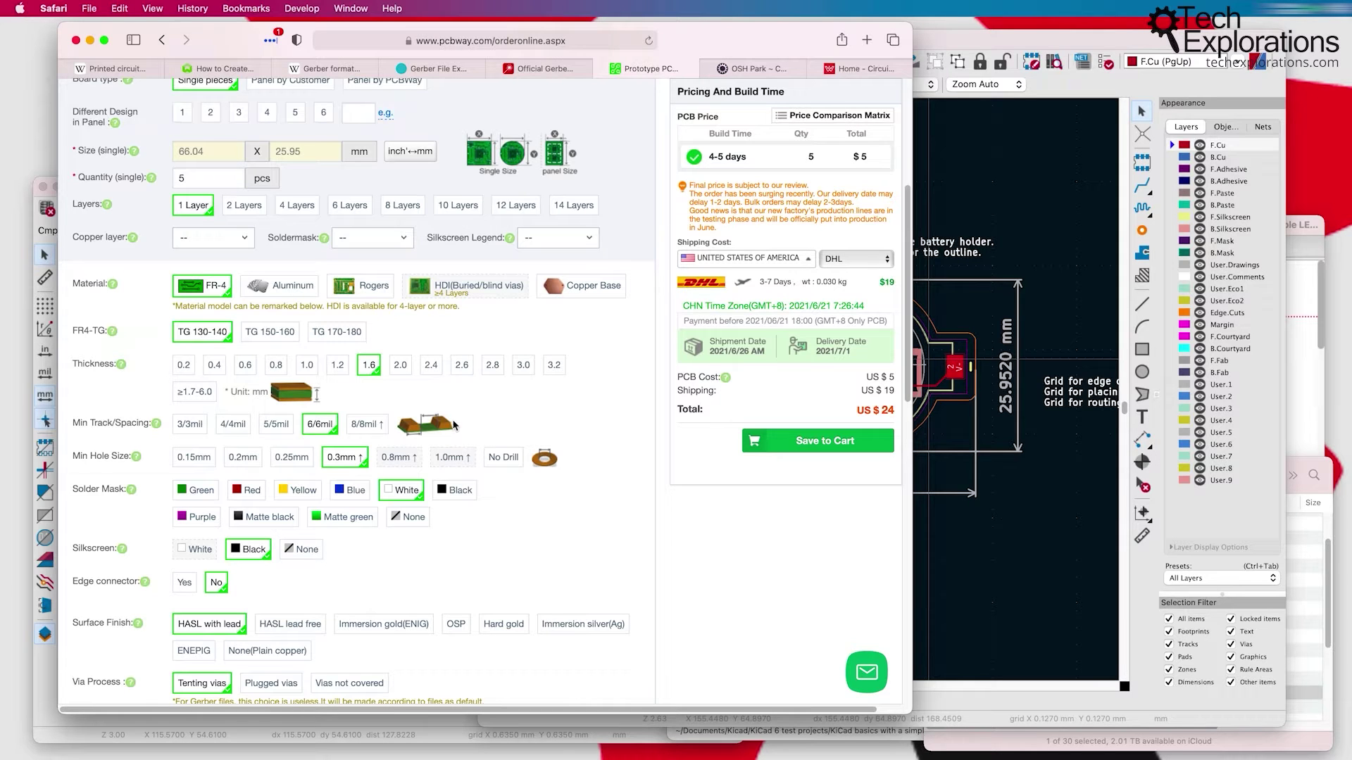
left_click(380, 237)
key("Escape")
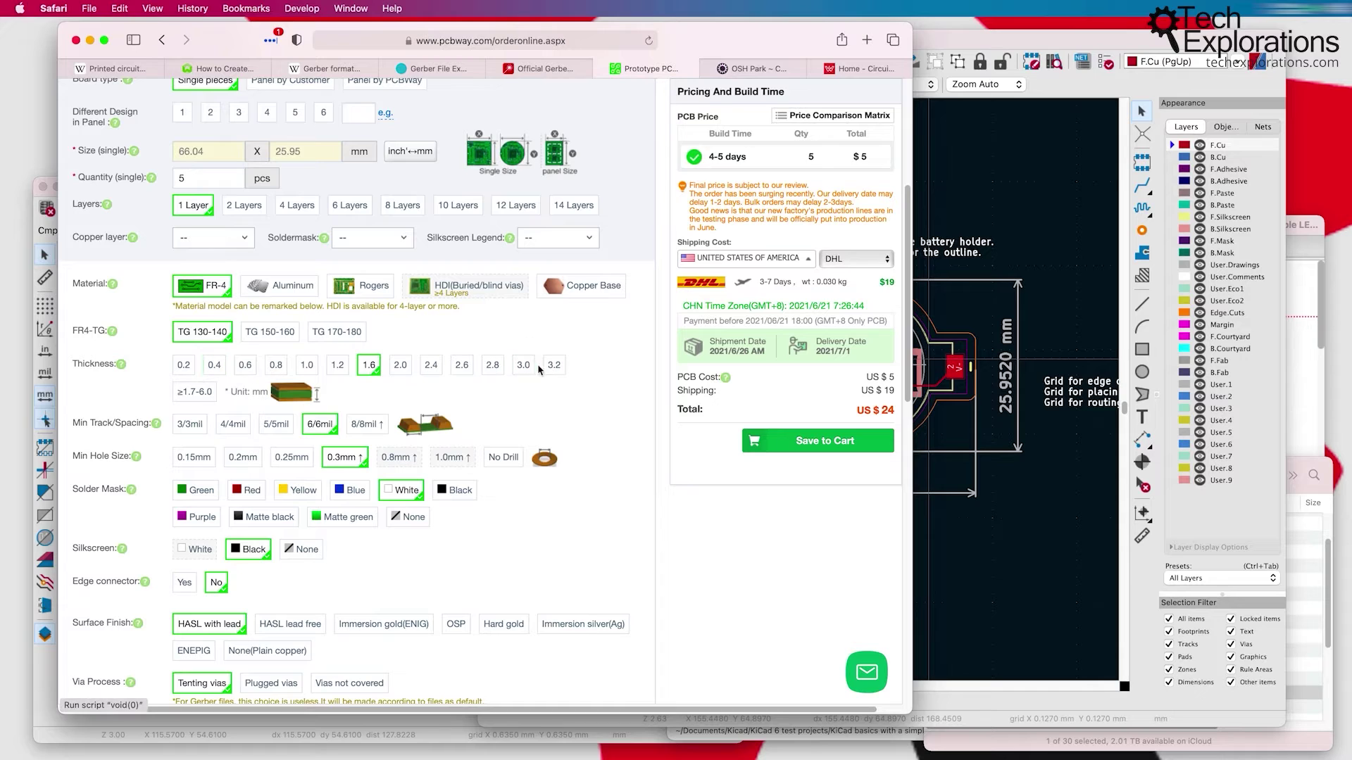
left_click(183, 365)
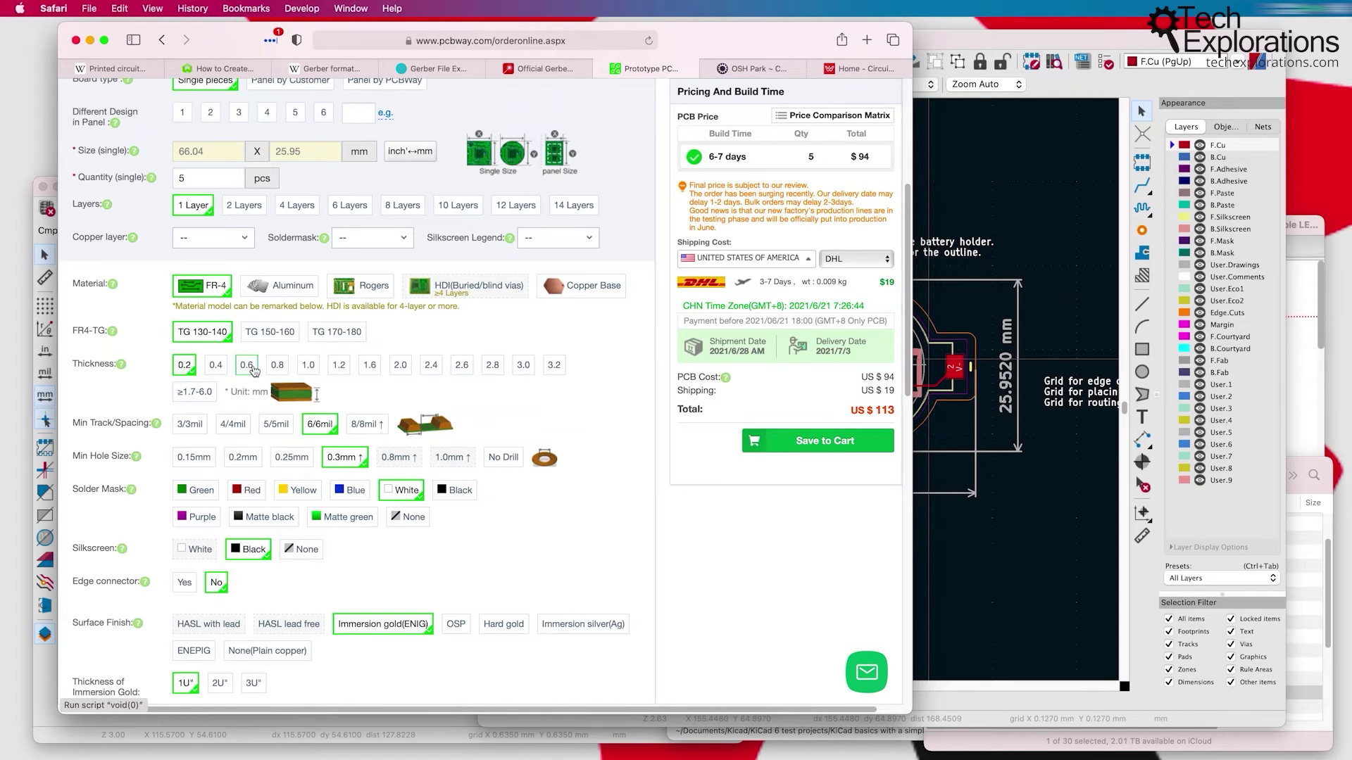
left_click(277, 365)
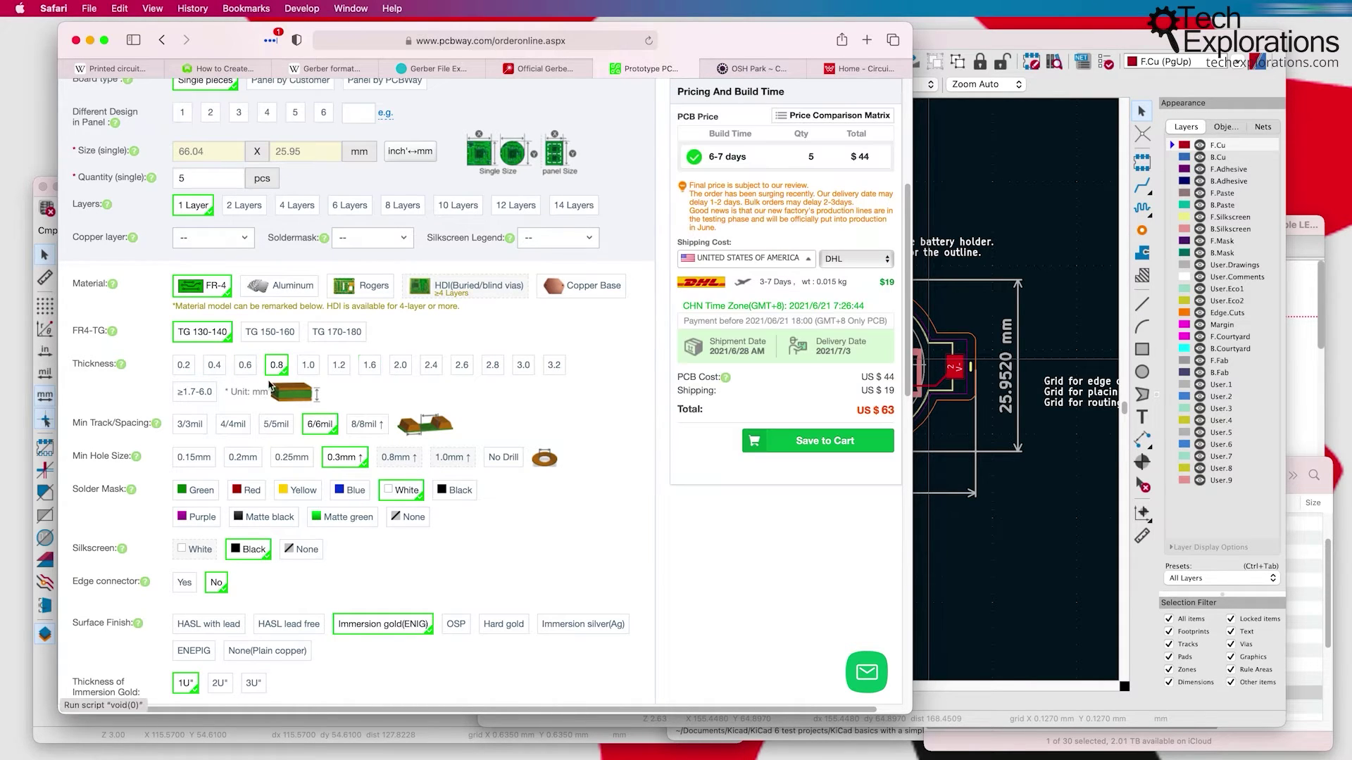
left_click(339, 366)
left_click(184, 365)
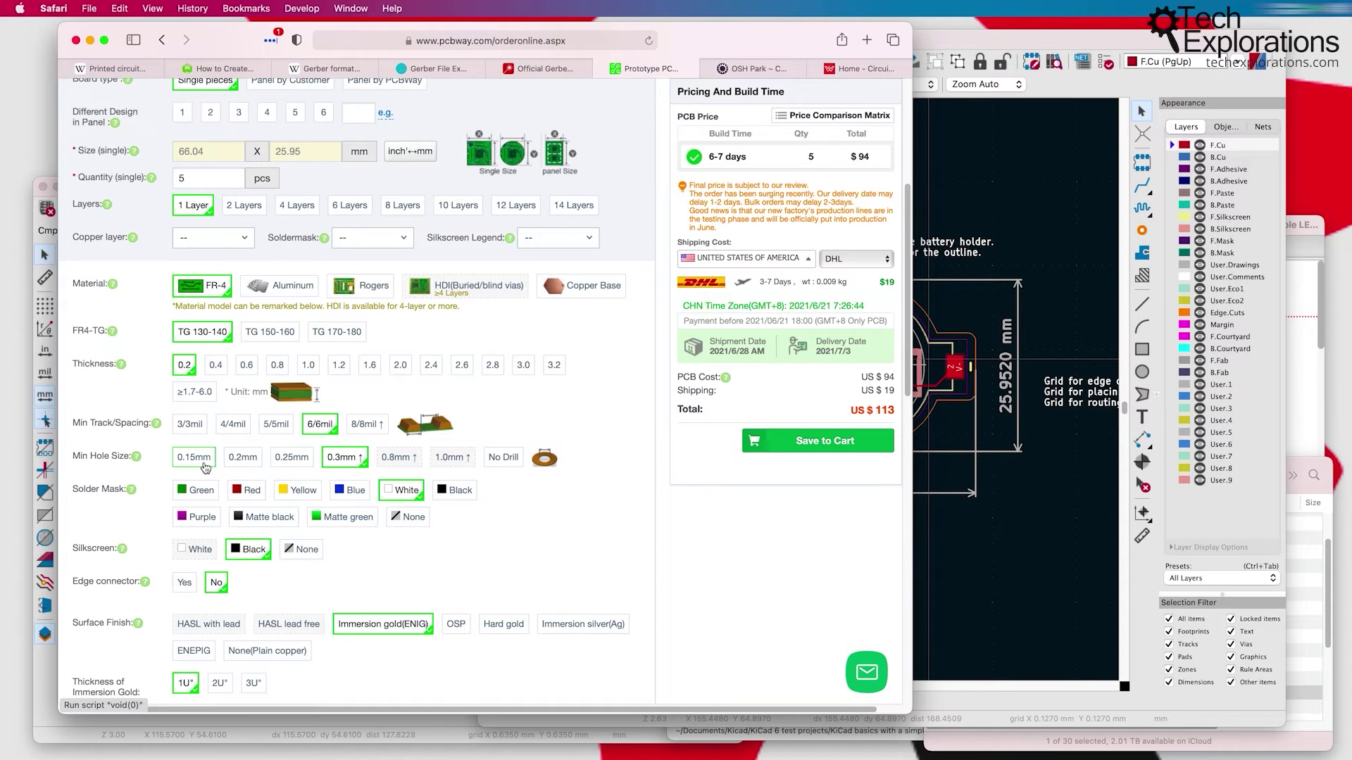
left_click(259, 491)
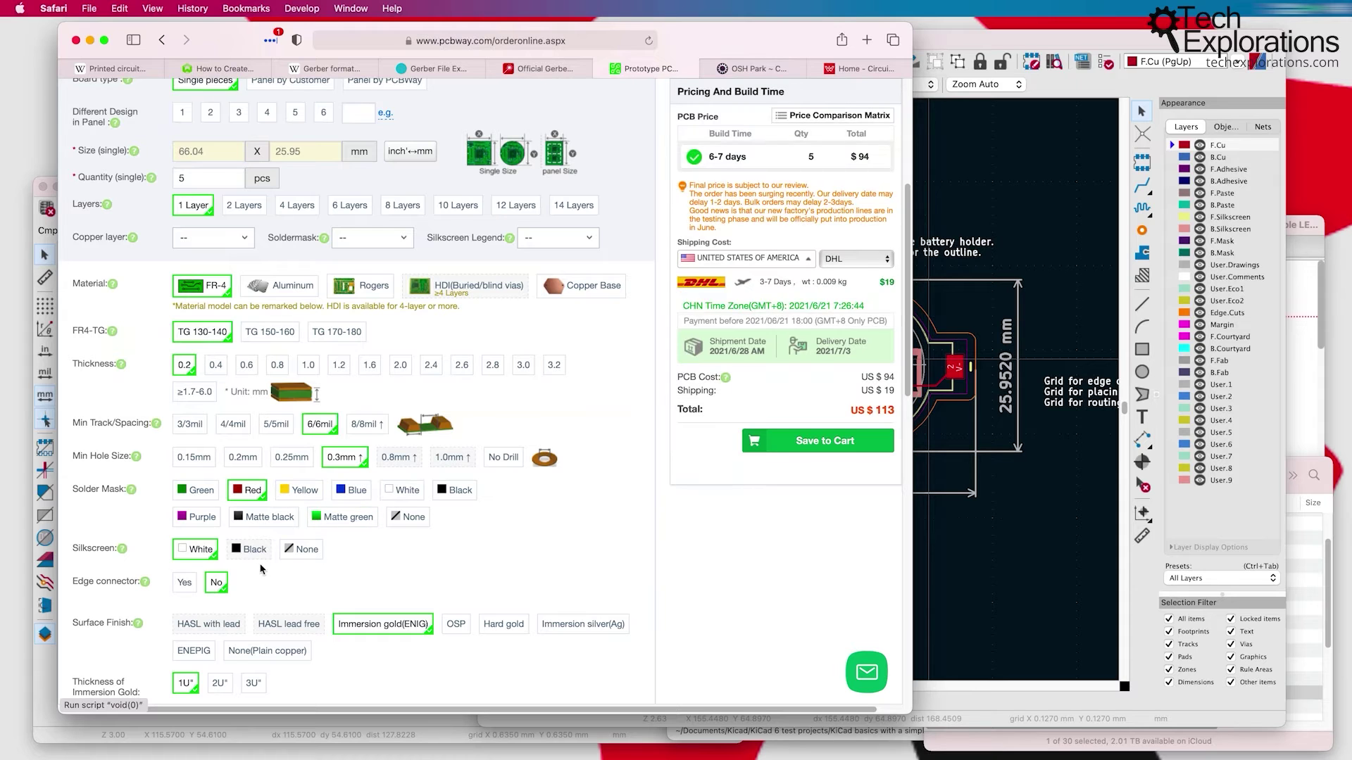
scroll(260, 569, "down", 10)
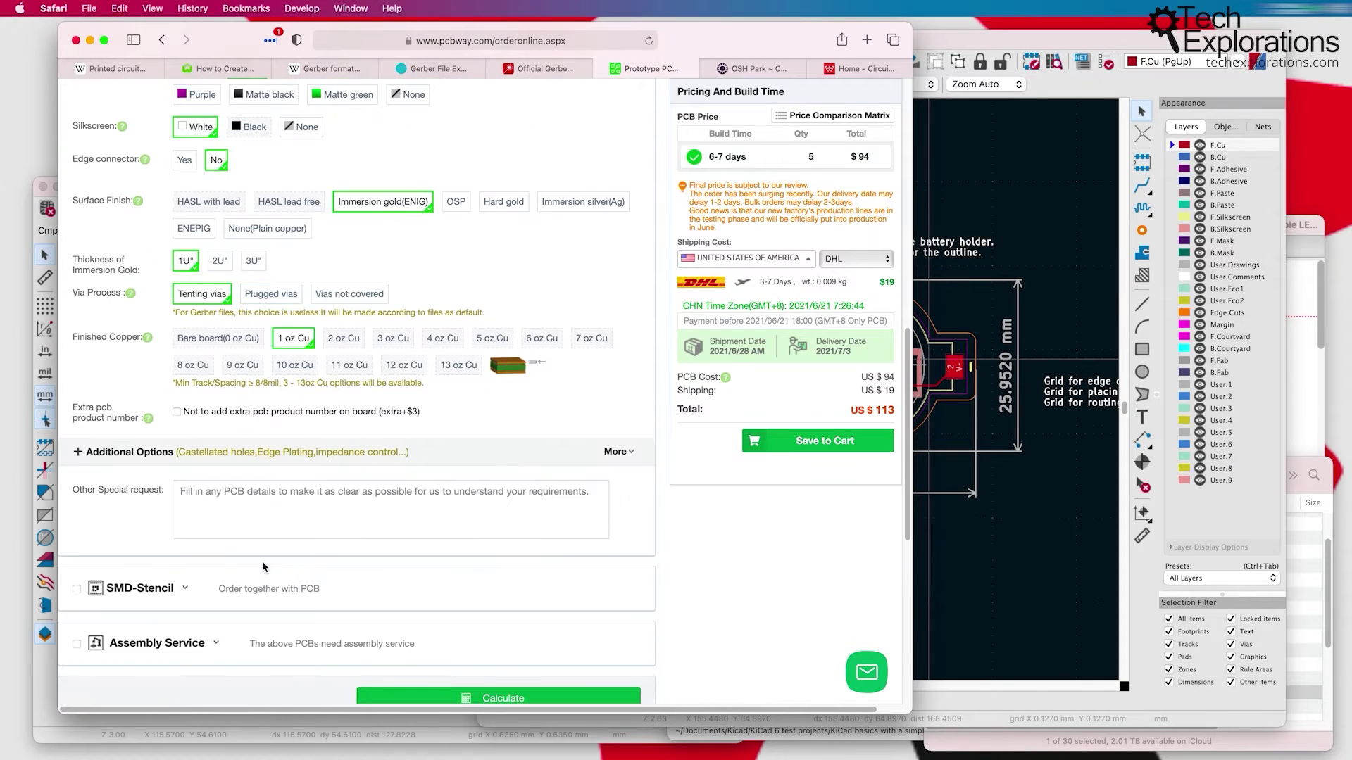
scroll(264, 567, "up", 10)
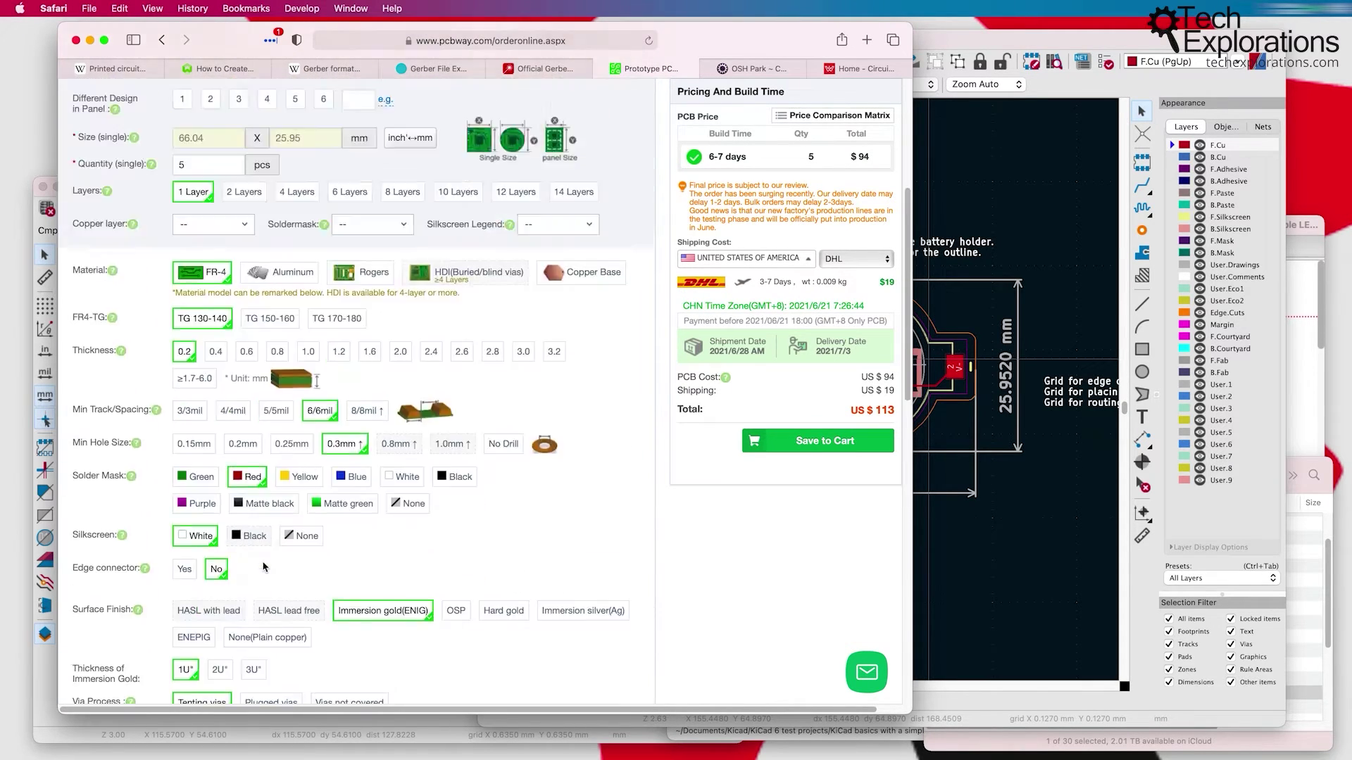
scroll(264, 569, "up", 5)
scroll(265, 569, "down", 6)
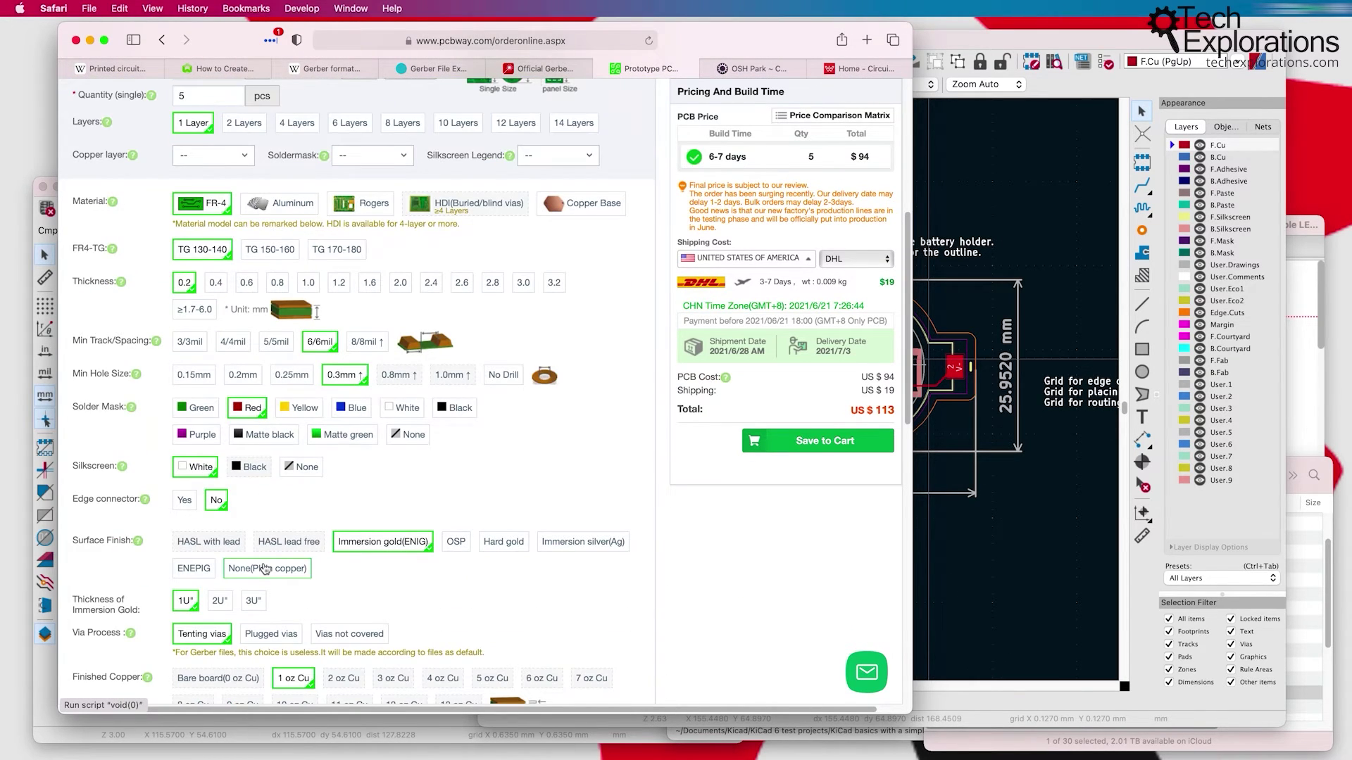
scroll(264, 569, "down", 3)
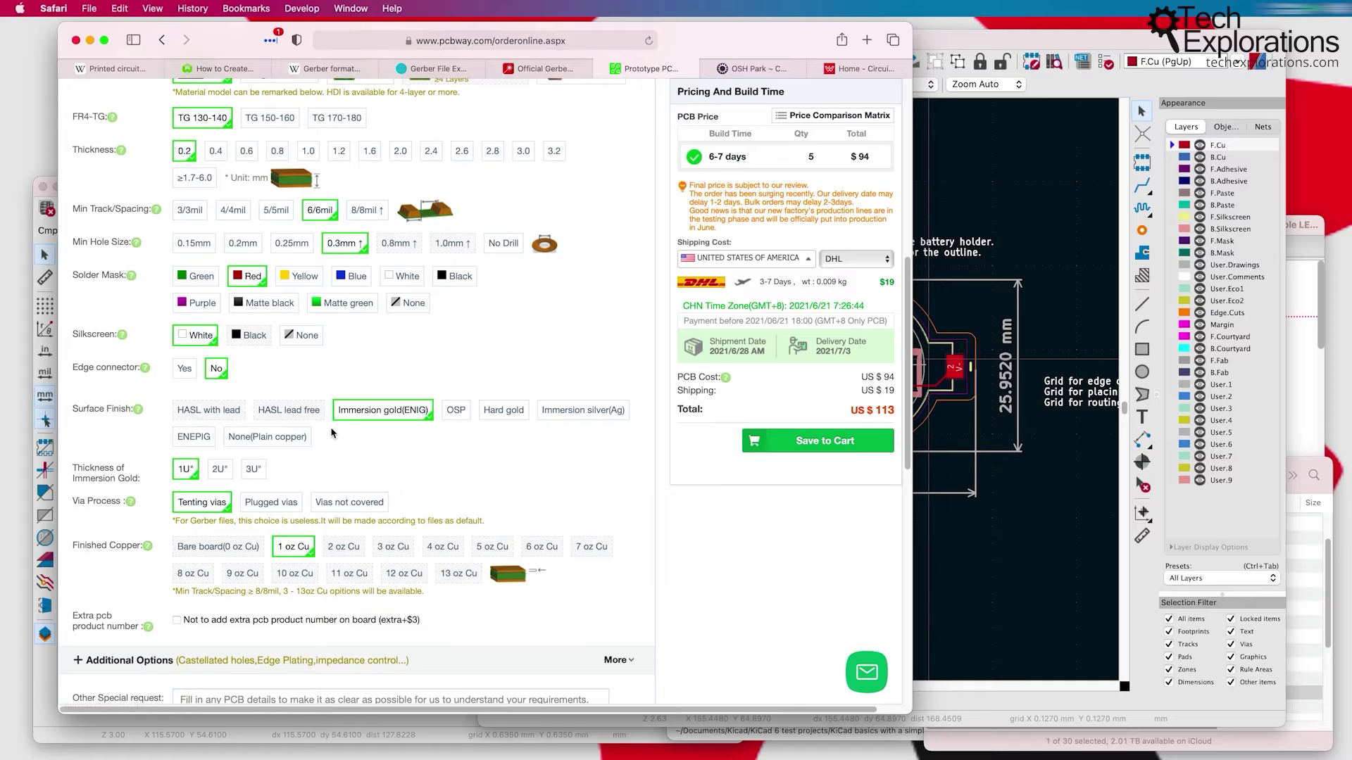
scroll(291, 377, "up", 1)
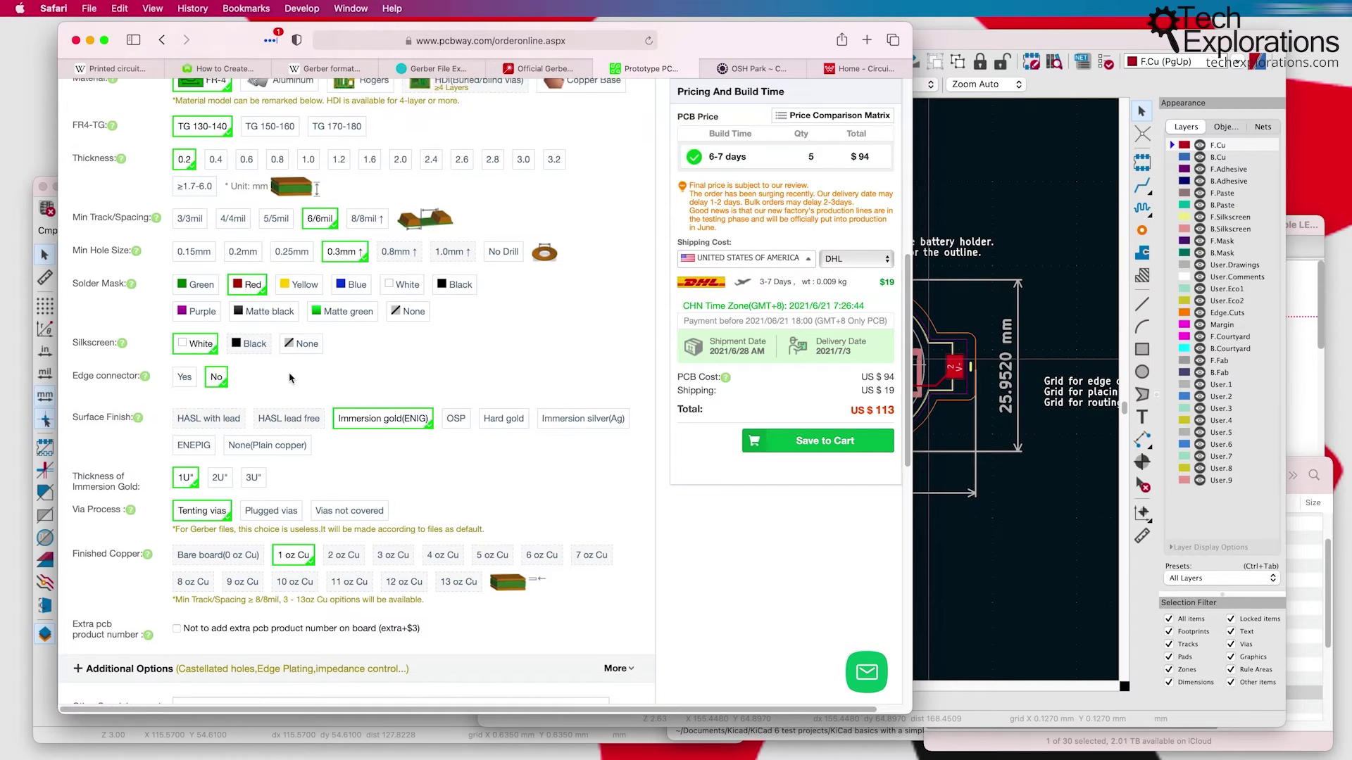
scroll(290, 378, "up", 7)
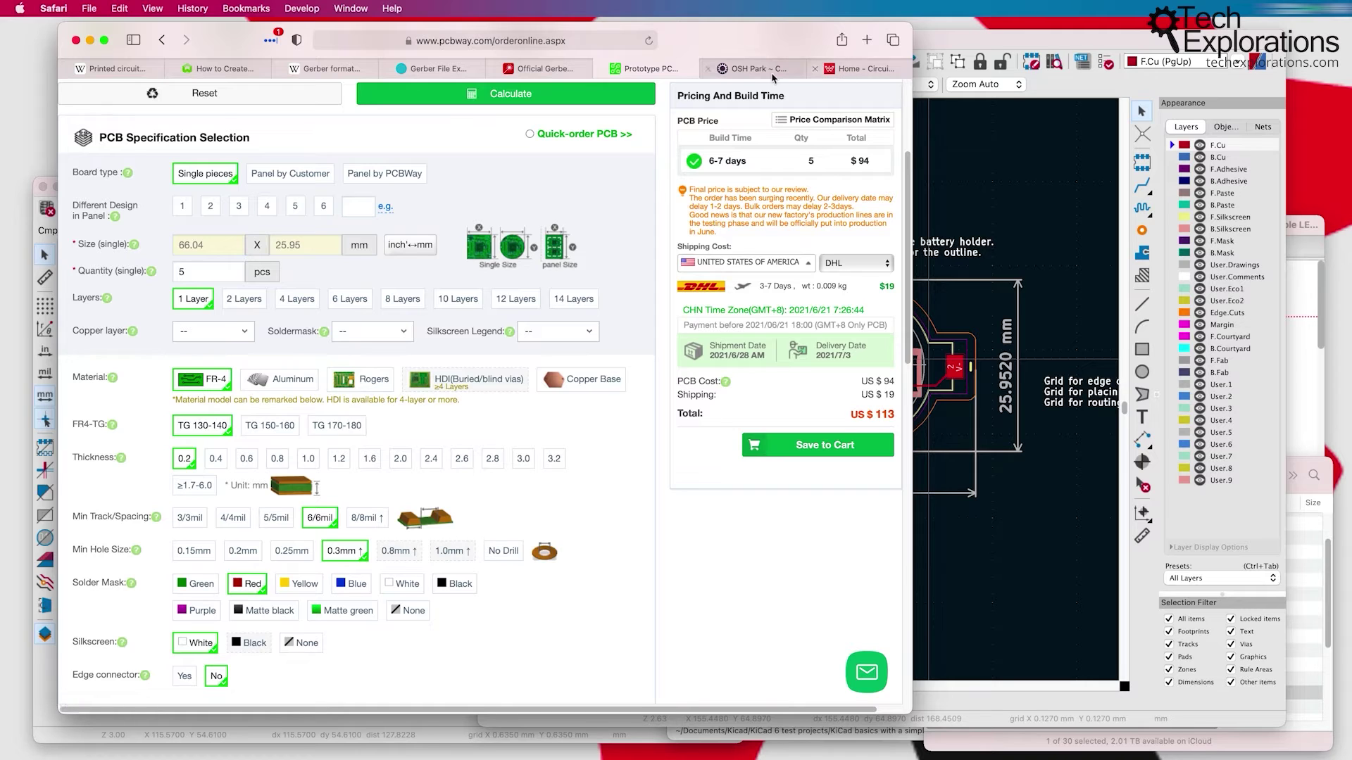
Step: On WellPCB's quote form, enter the 66.04 × 25.95 mm board dimensions, checking them against the layout
left_click(857, 73)
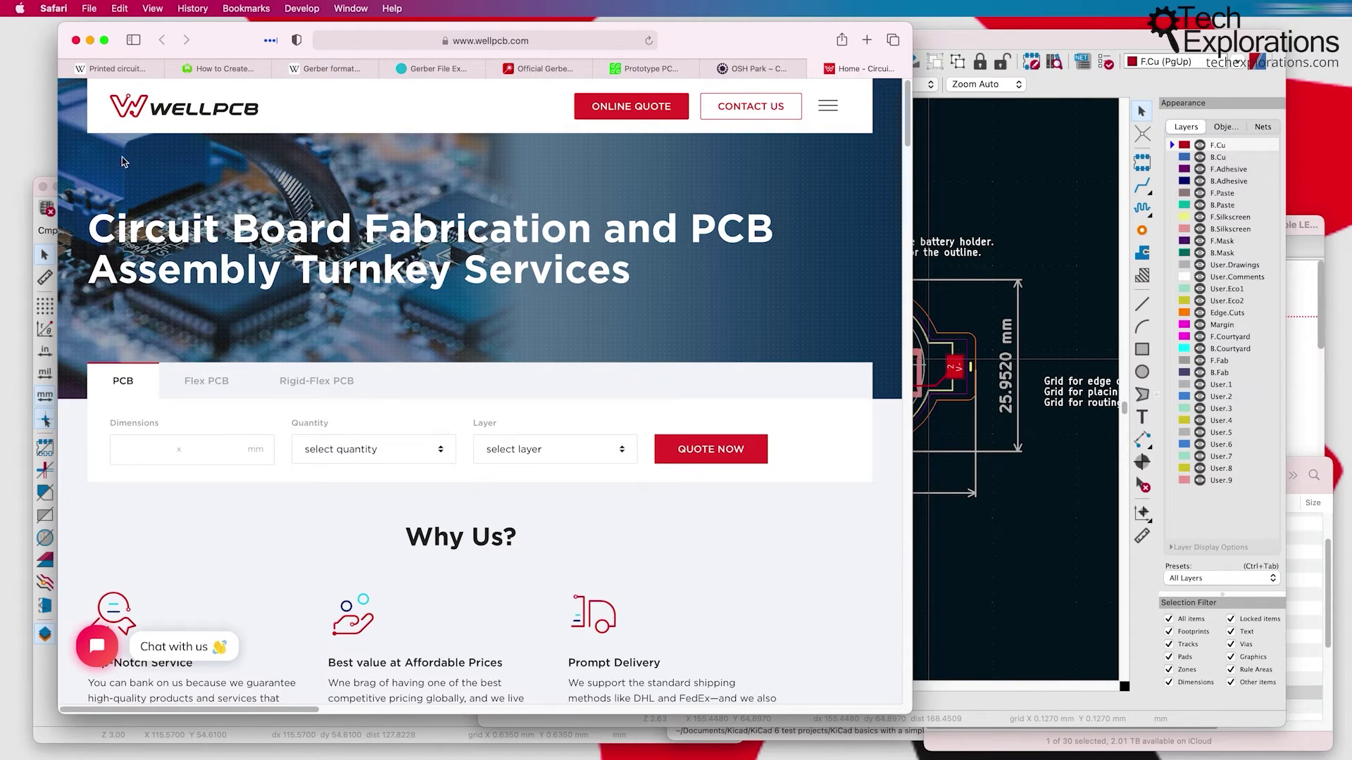
left_click(145, 452)
key("super+Tab")
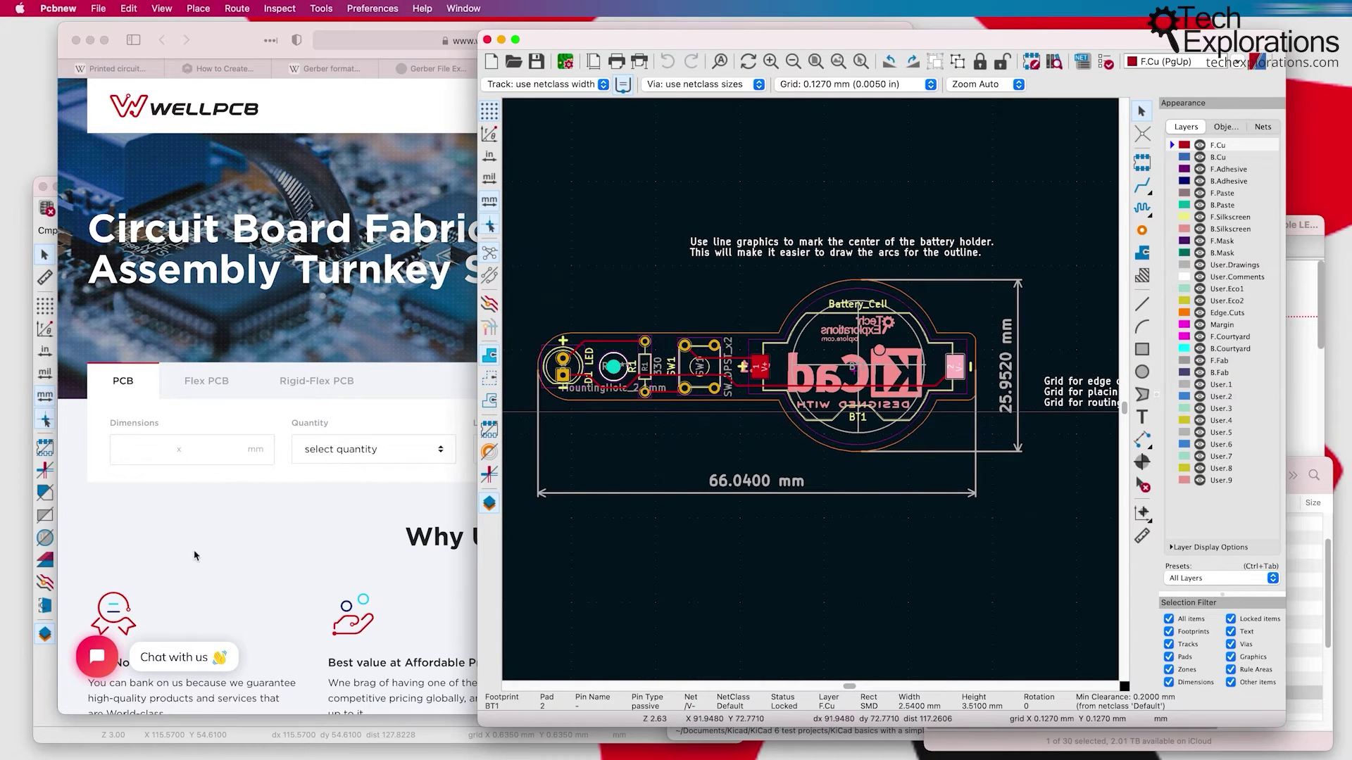
left_click(189, 435)
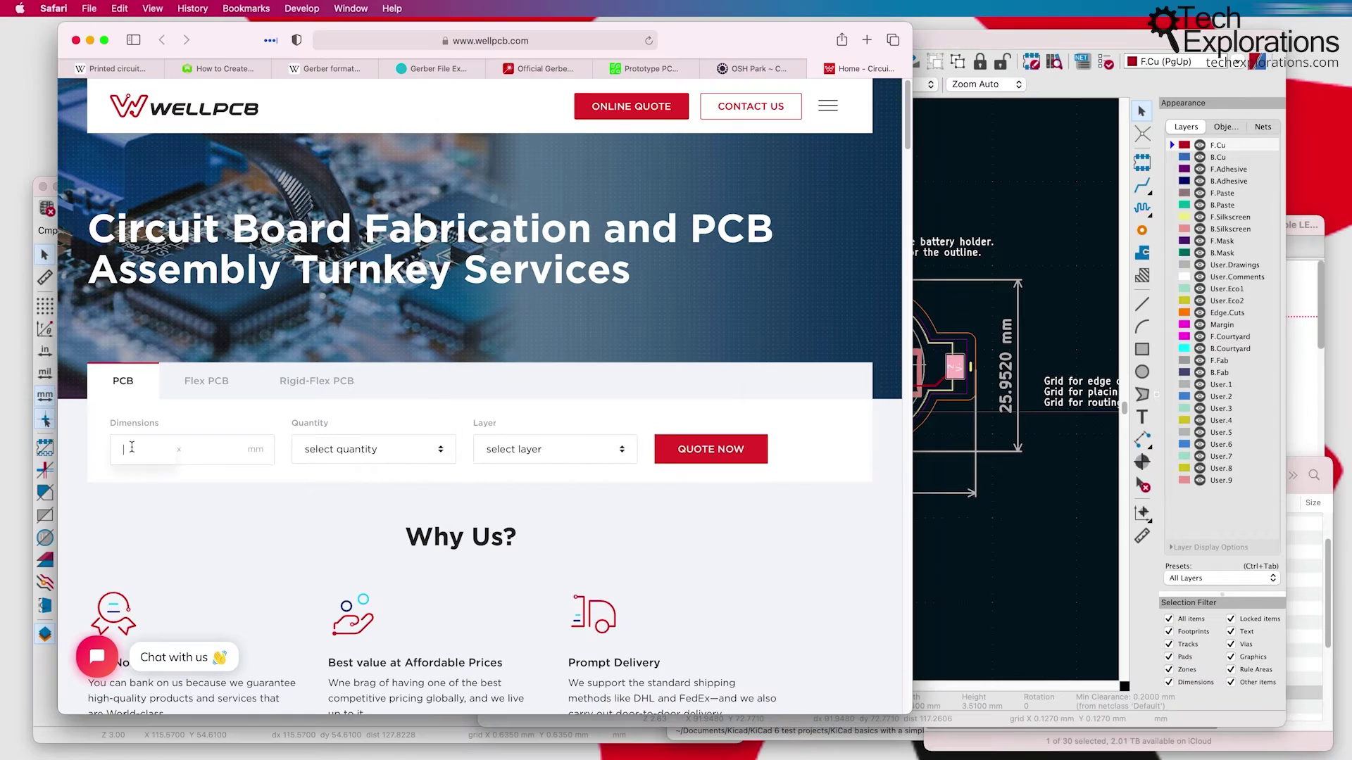
type("66.04")
left_click(207, 452)
Step: Choose quantity 5 and 2 layers, request the quote, and dismiss the small-board warning
left_click(399, 459)
left_click(356, 460)
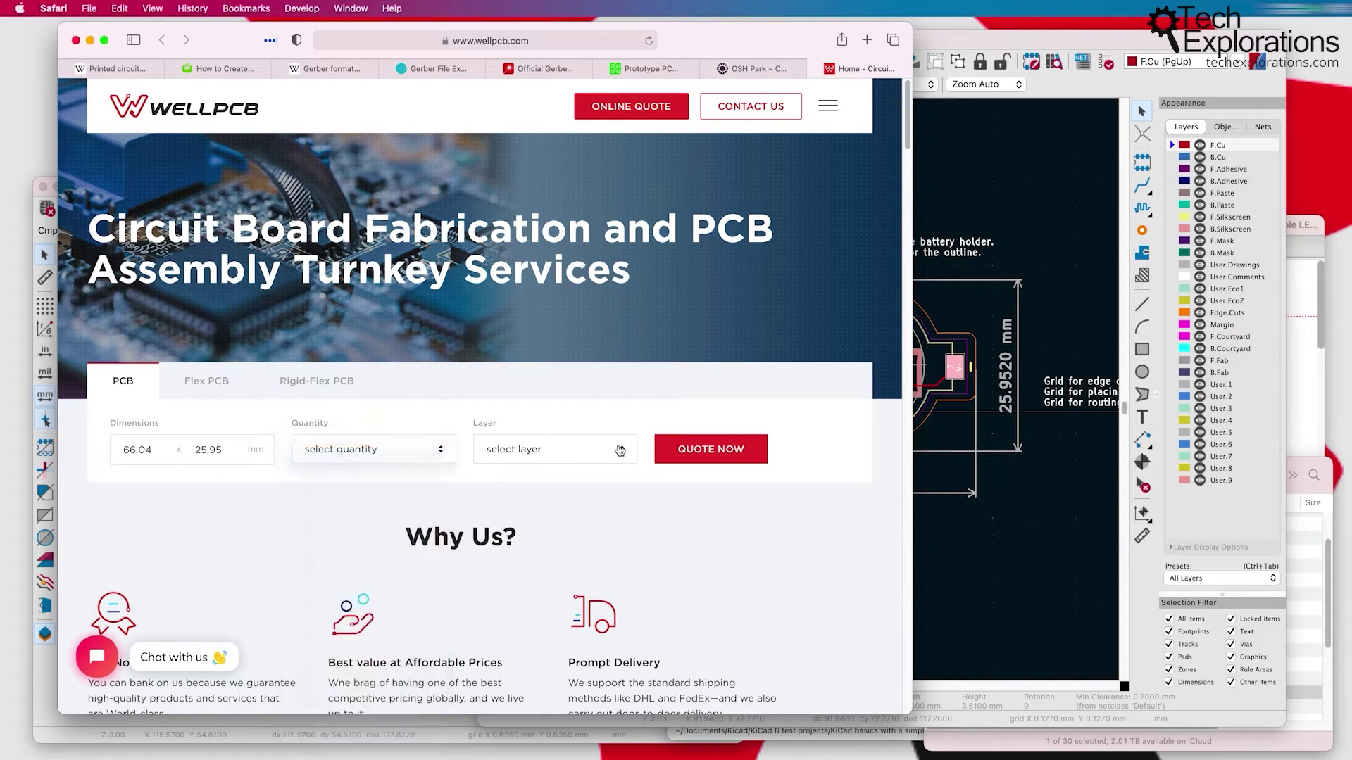
left_click(521, 451)
left_click(524, 461)
left_click(525, 461)
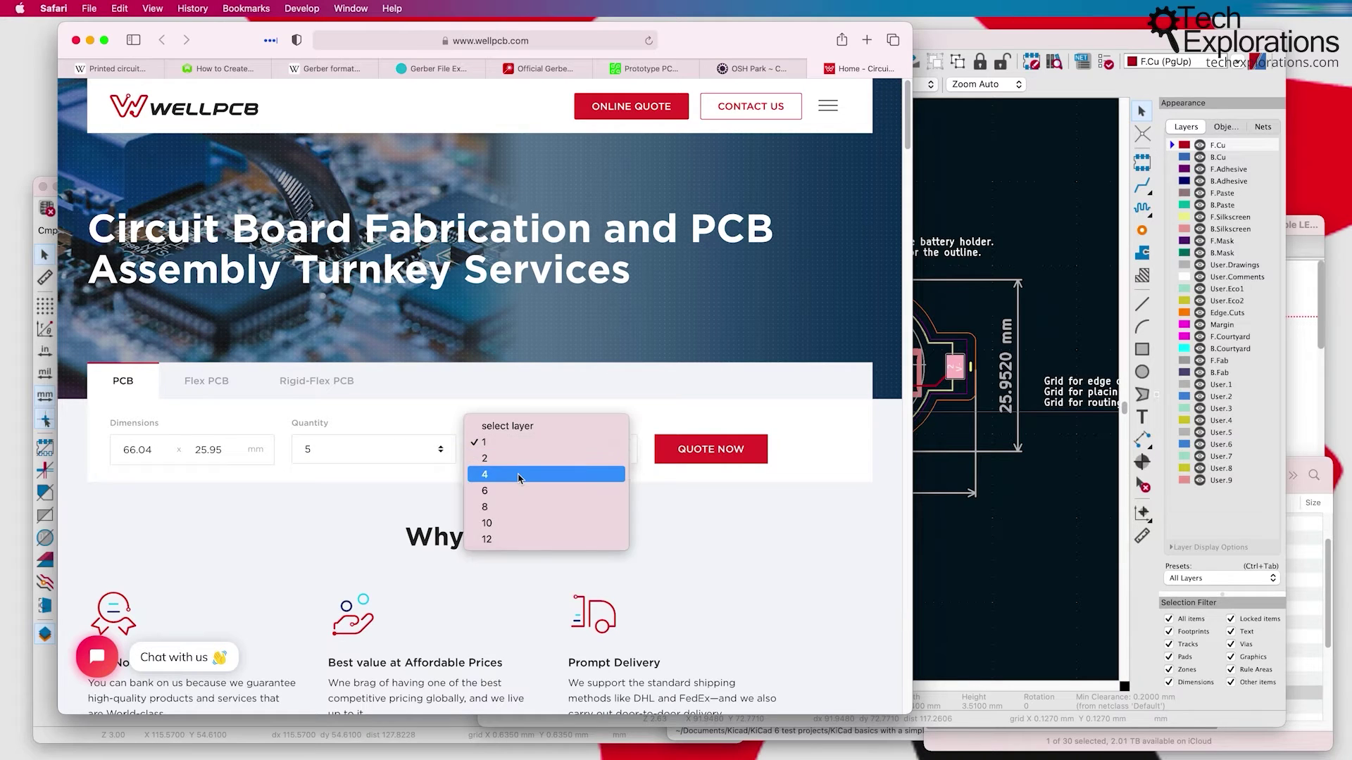
left_click(520, 473)
left_click(681, 454)
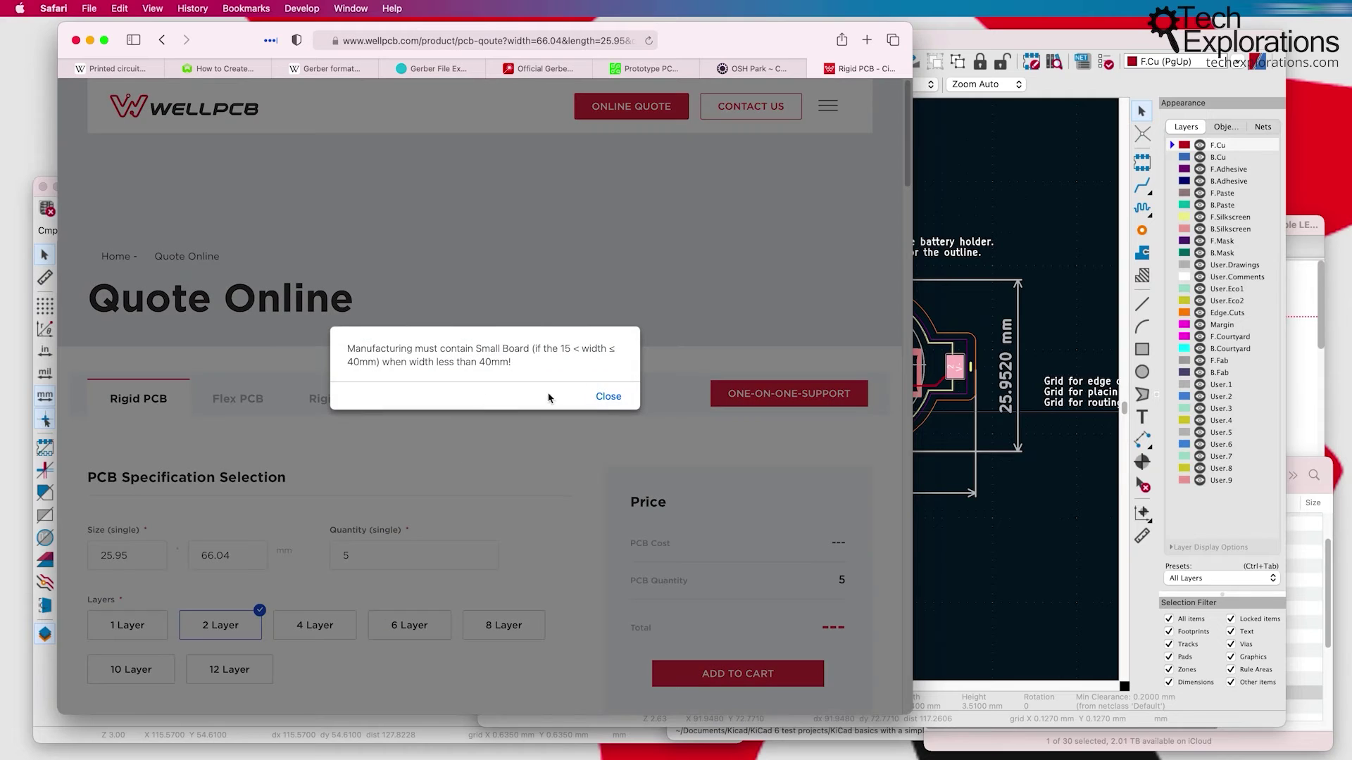
left_click(607, 397)
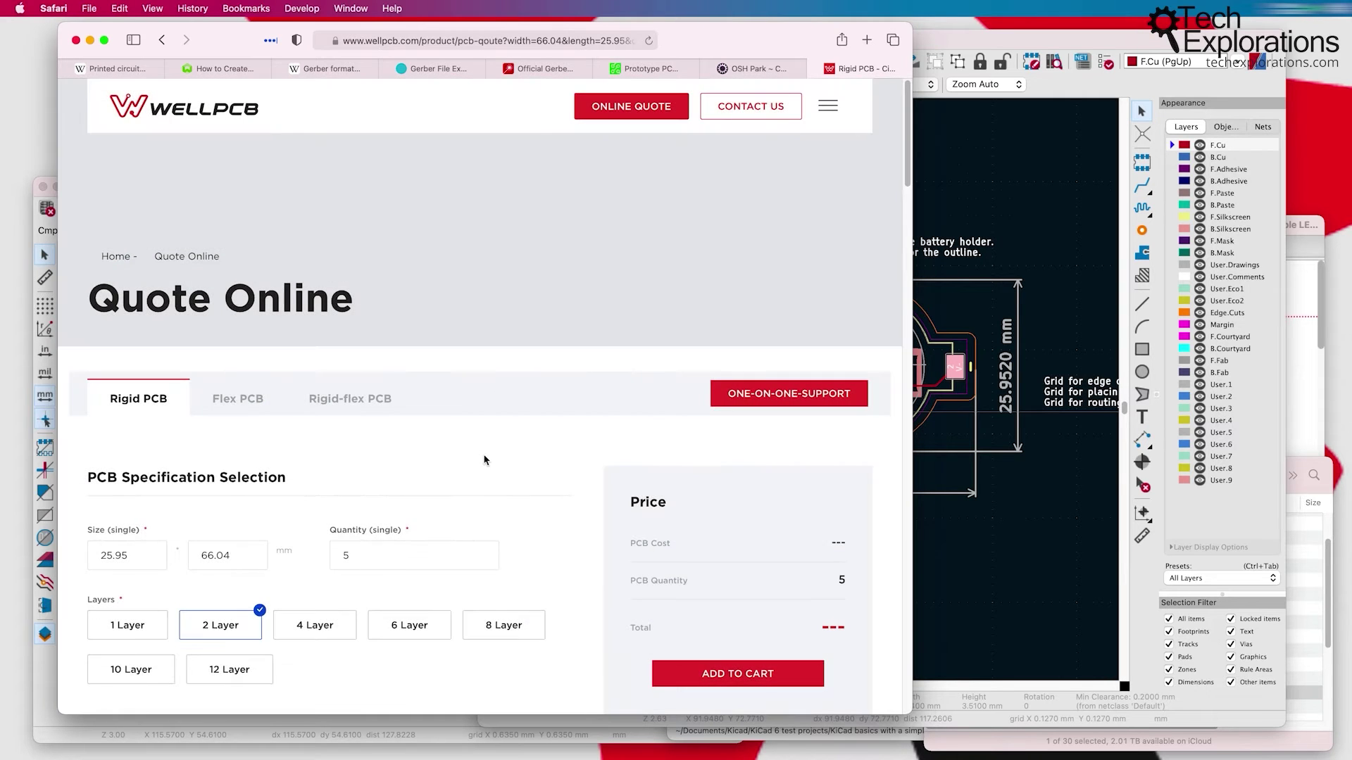
Step: Review the quoted WellPCB specs, then return to the $13.25 OSH Park cart
scroll(484, 458, "down", 5)
scroll(313, 441, "down", 8)
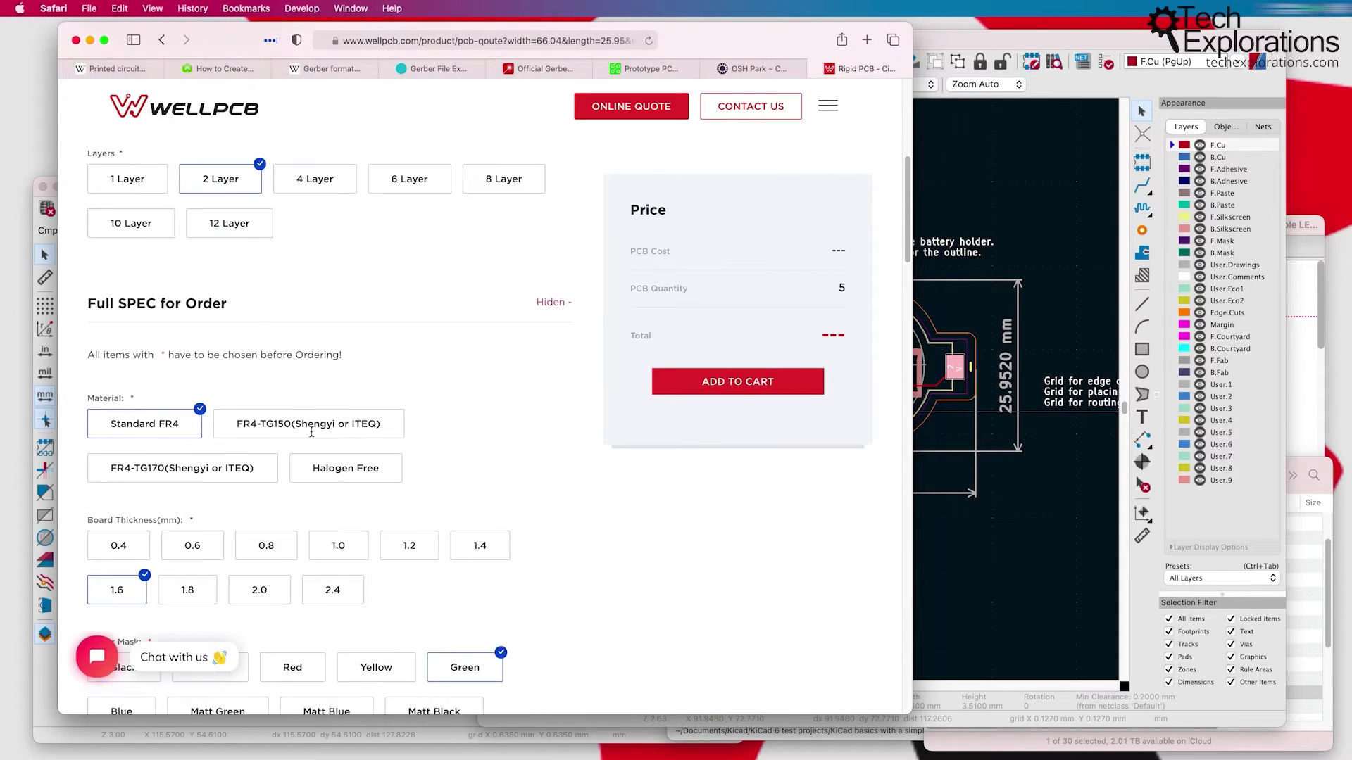
scroll(313, 435, "down", 7)
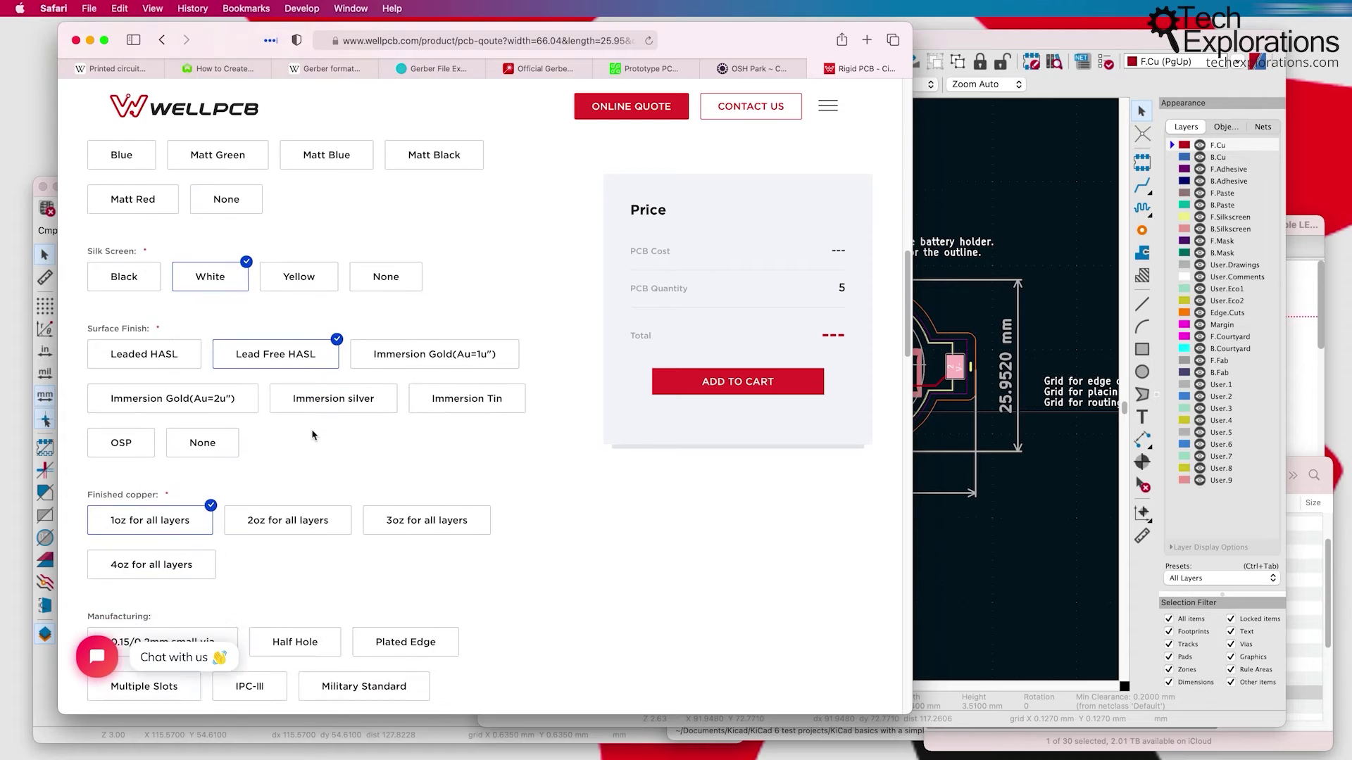
scroll(313, 436, "down", 1)
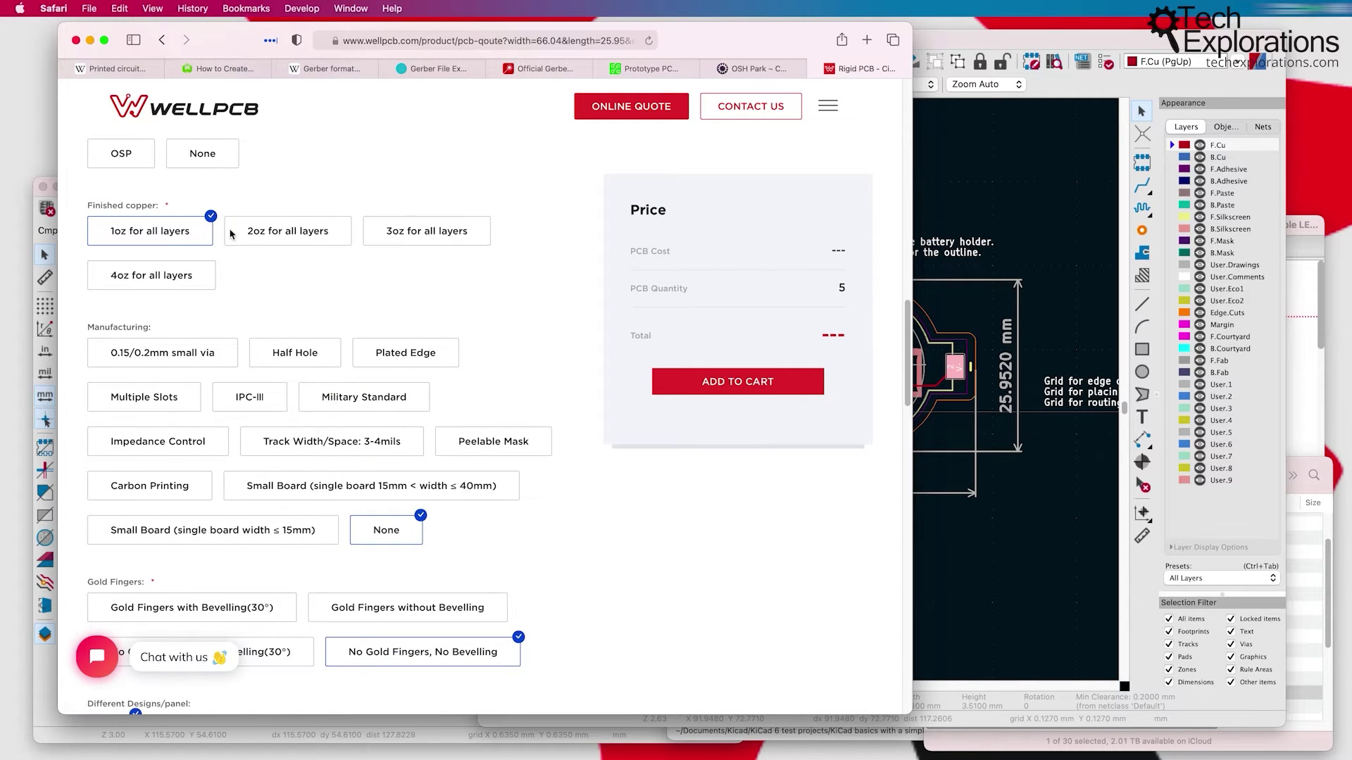
scroll(231, 422, "down", 12)
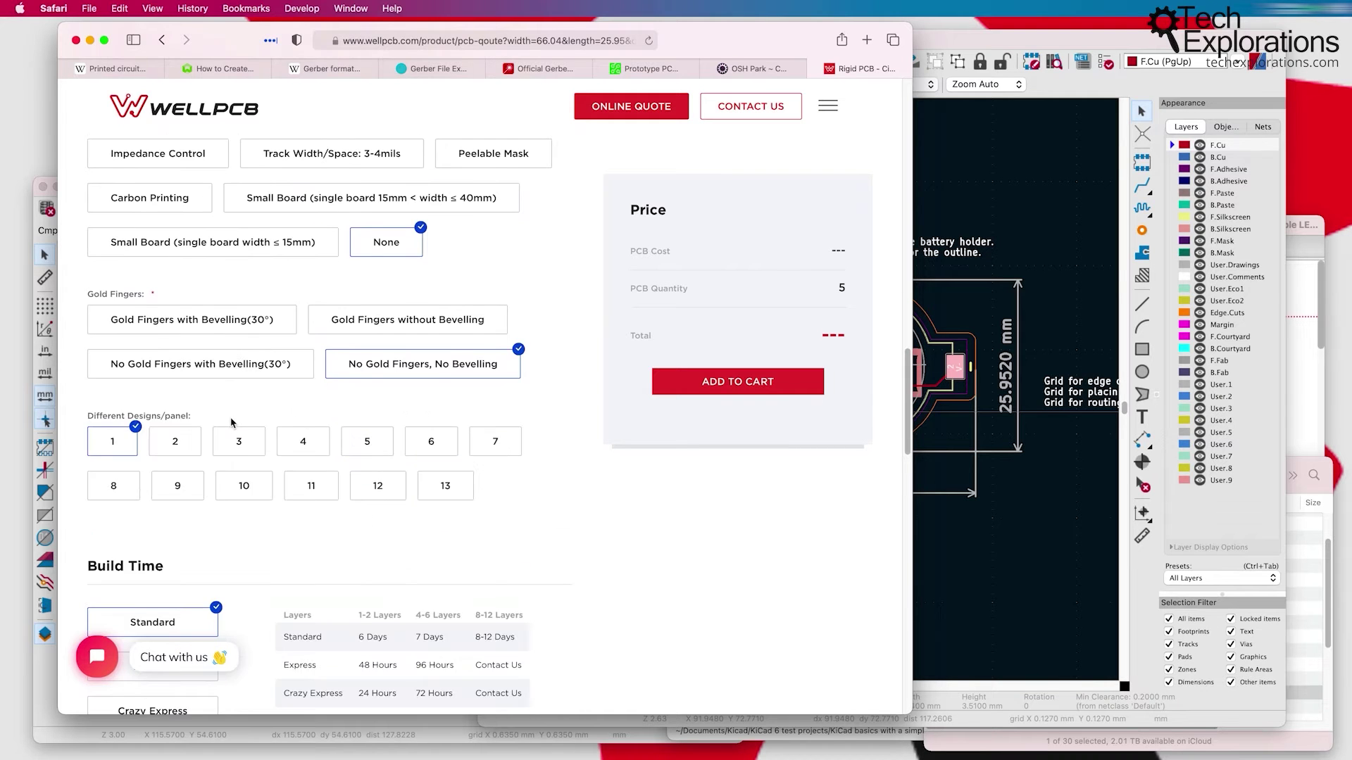
scroll(231, 422, "down", 4)
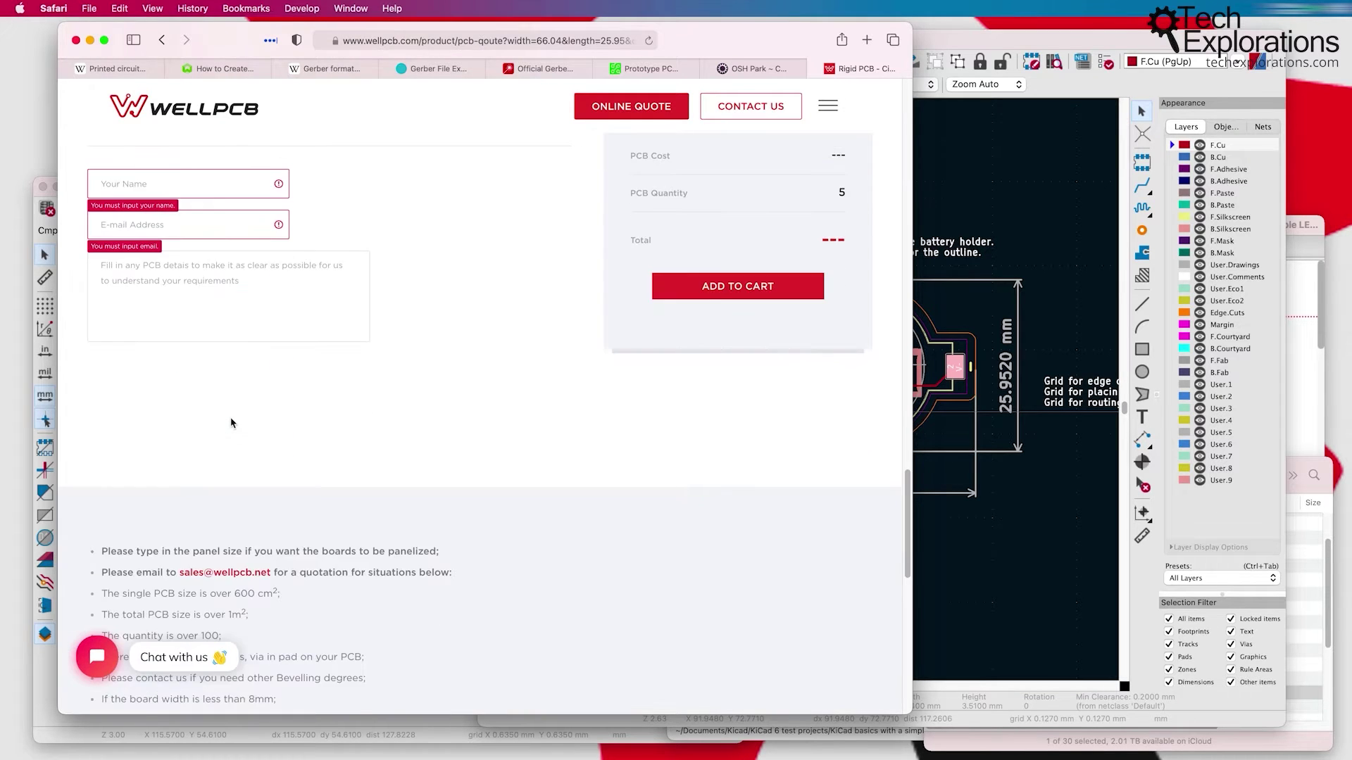
scroll(231, 422, "up", 20)
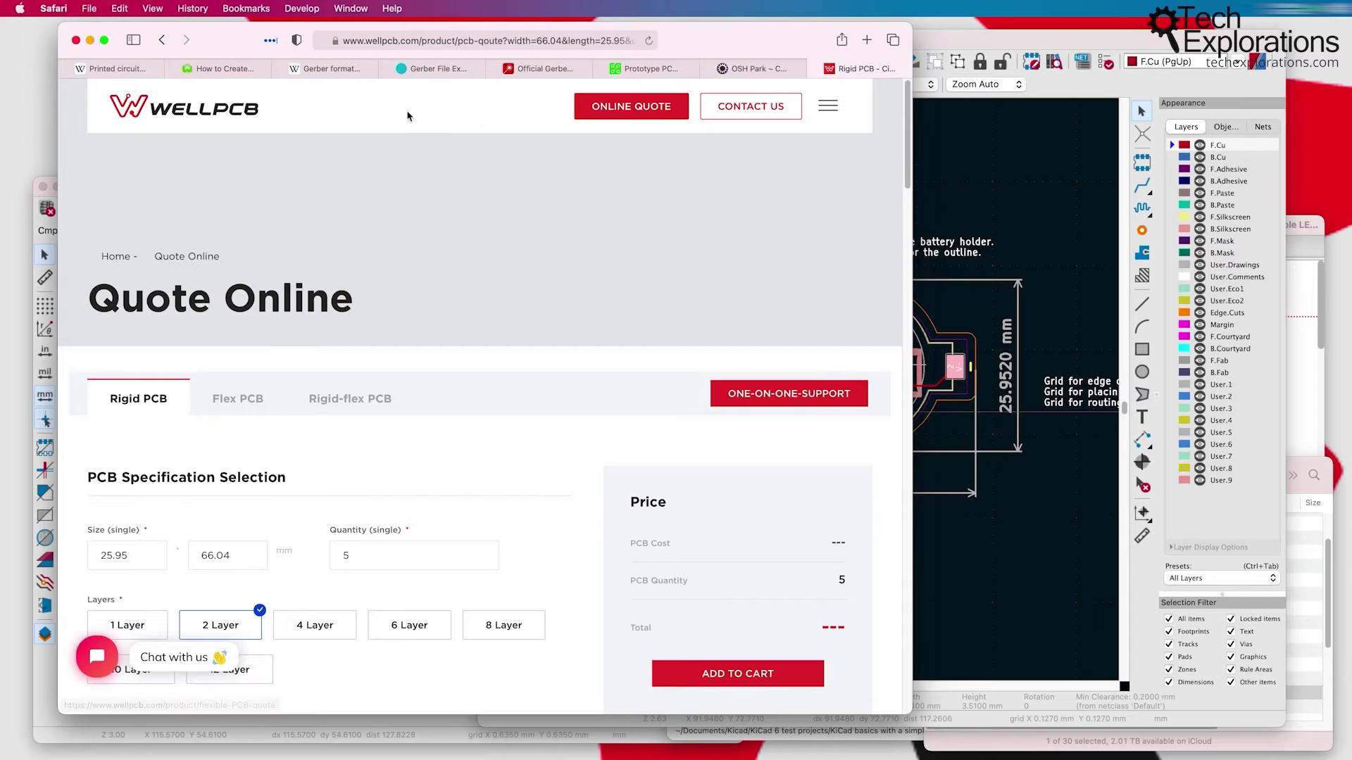
left_click(750, 71)
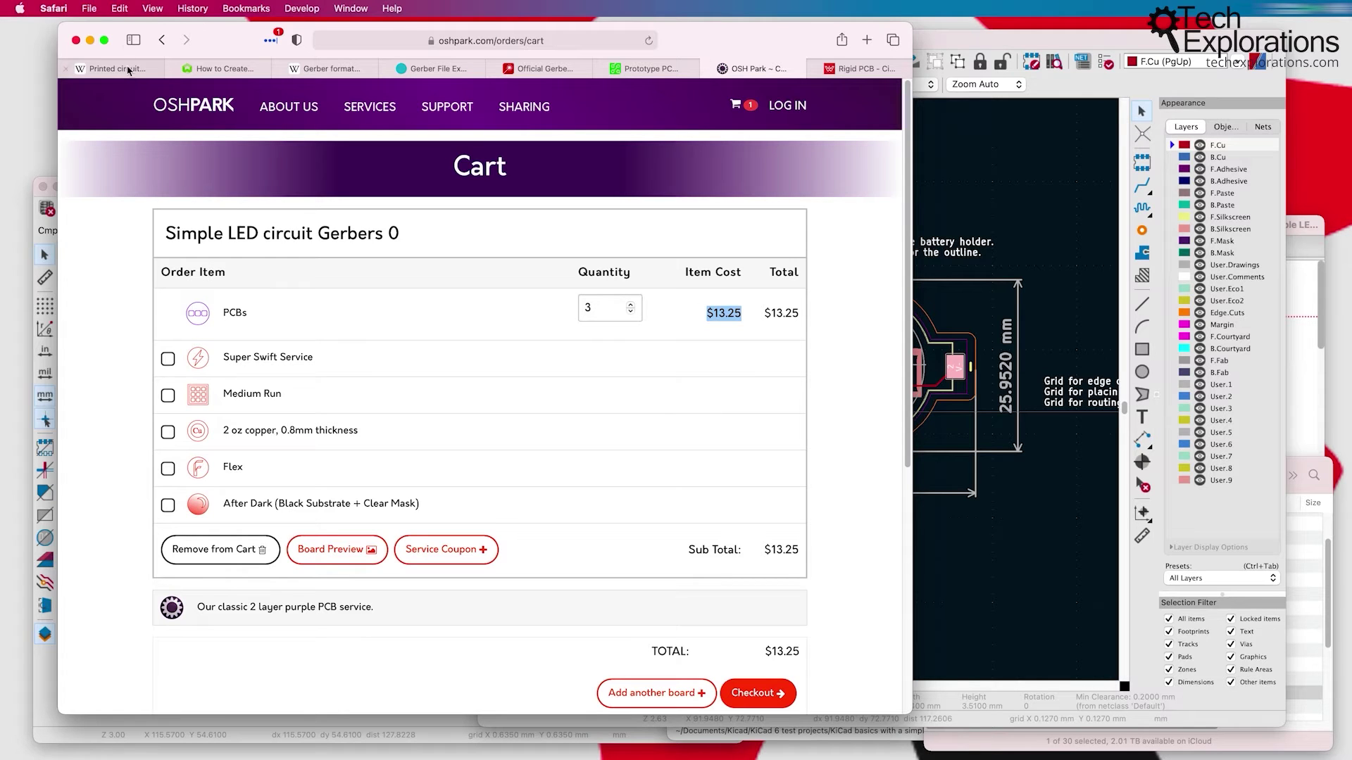
Step: In the Simple LED circuit Gerbers folder, select every file from B_Cu.gbl through PTH-drl.gbr
left_click(1316, 468)
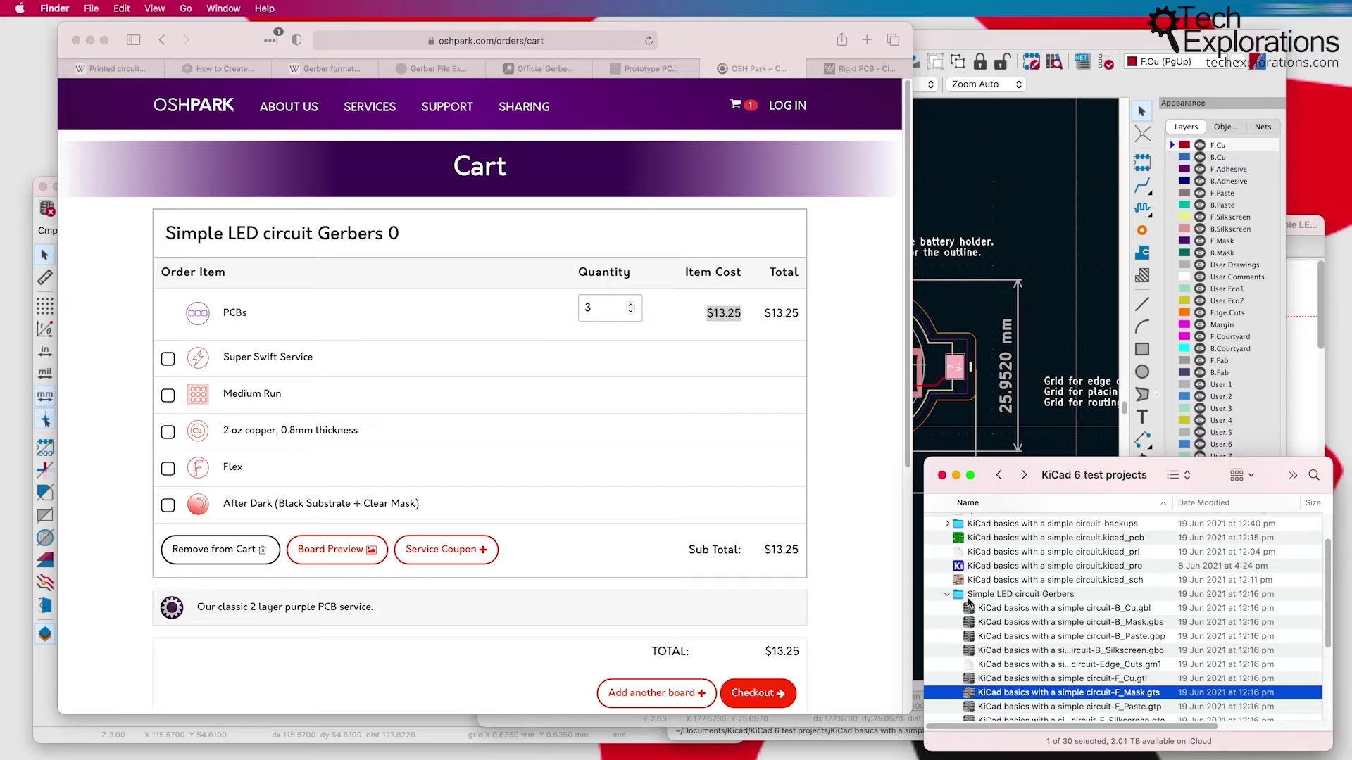
scroll(980, 598, "down", 3)
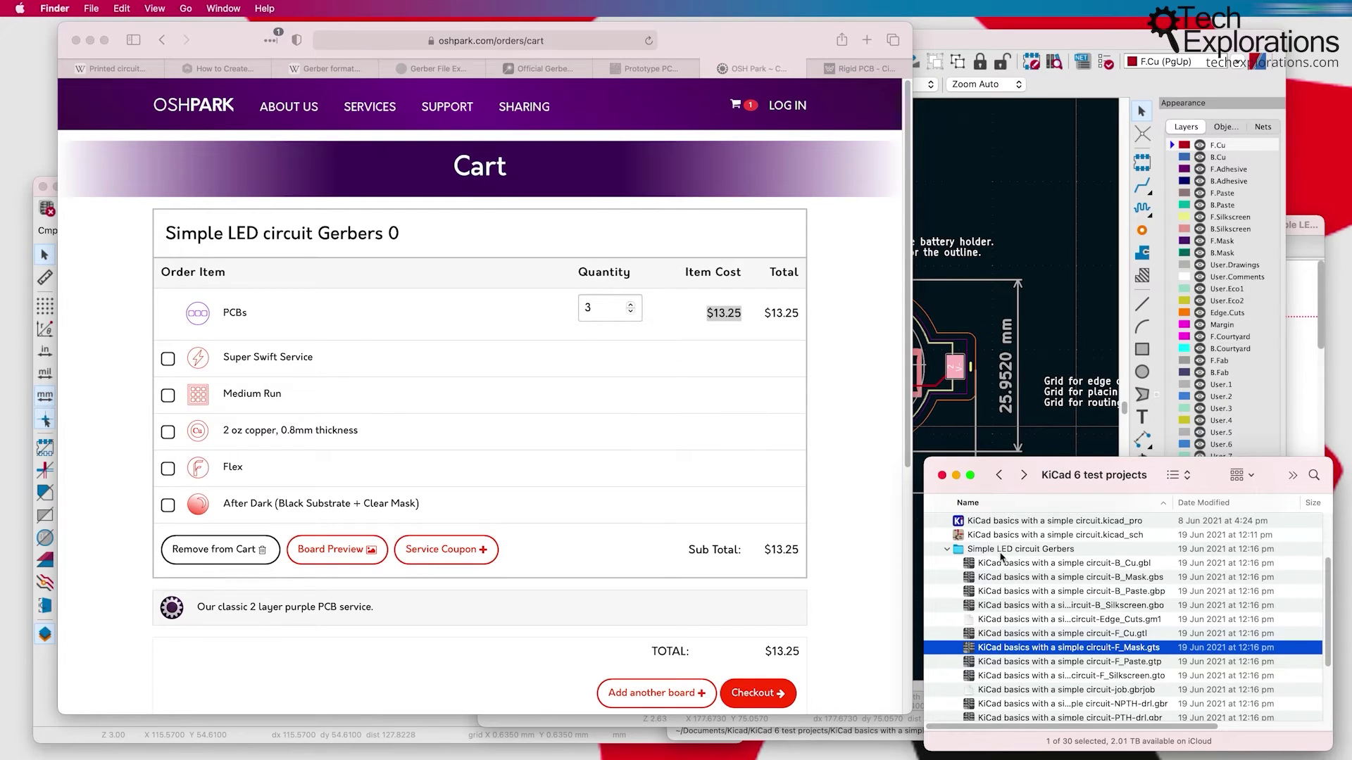
left_click(1002, 556)
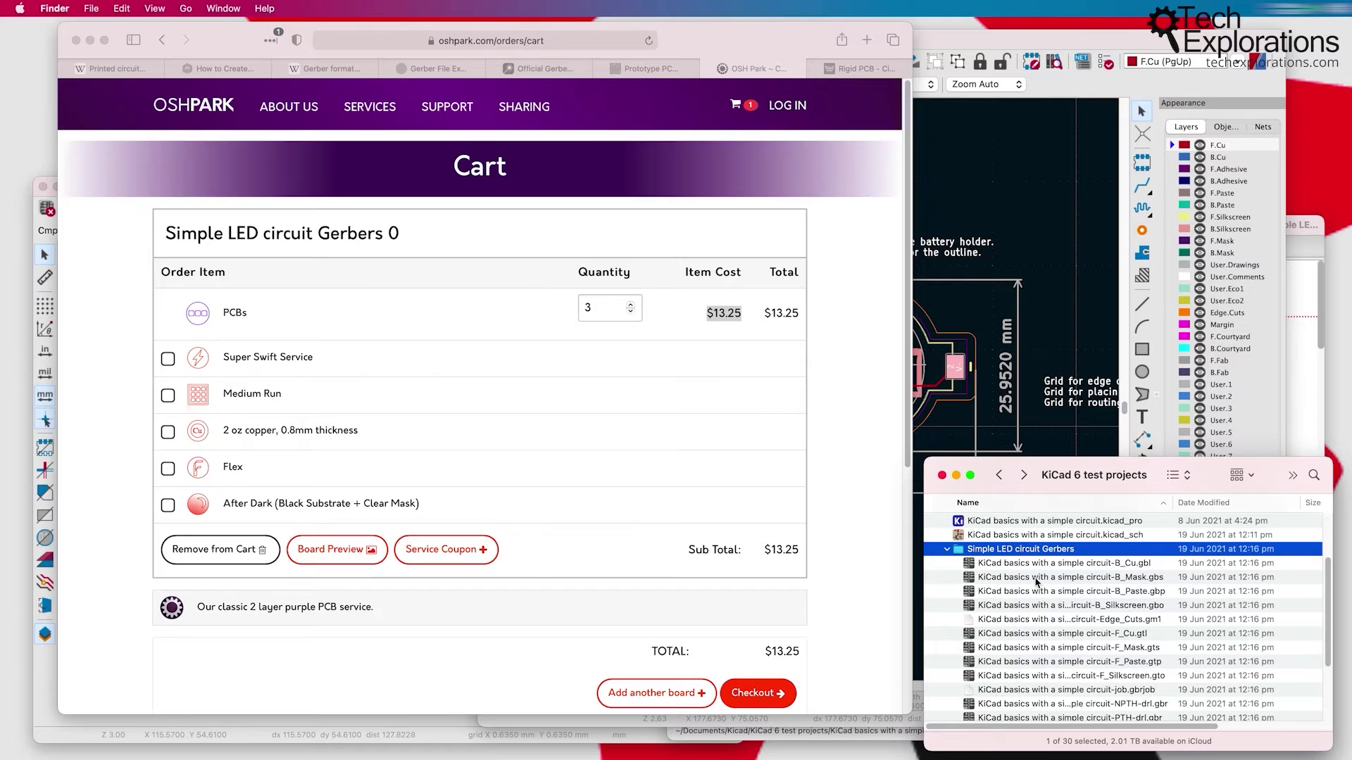
scroll(1035, 579, "down", 2)
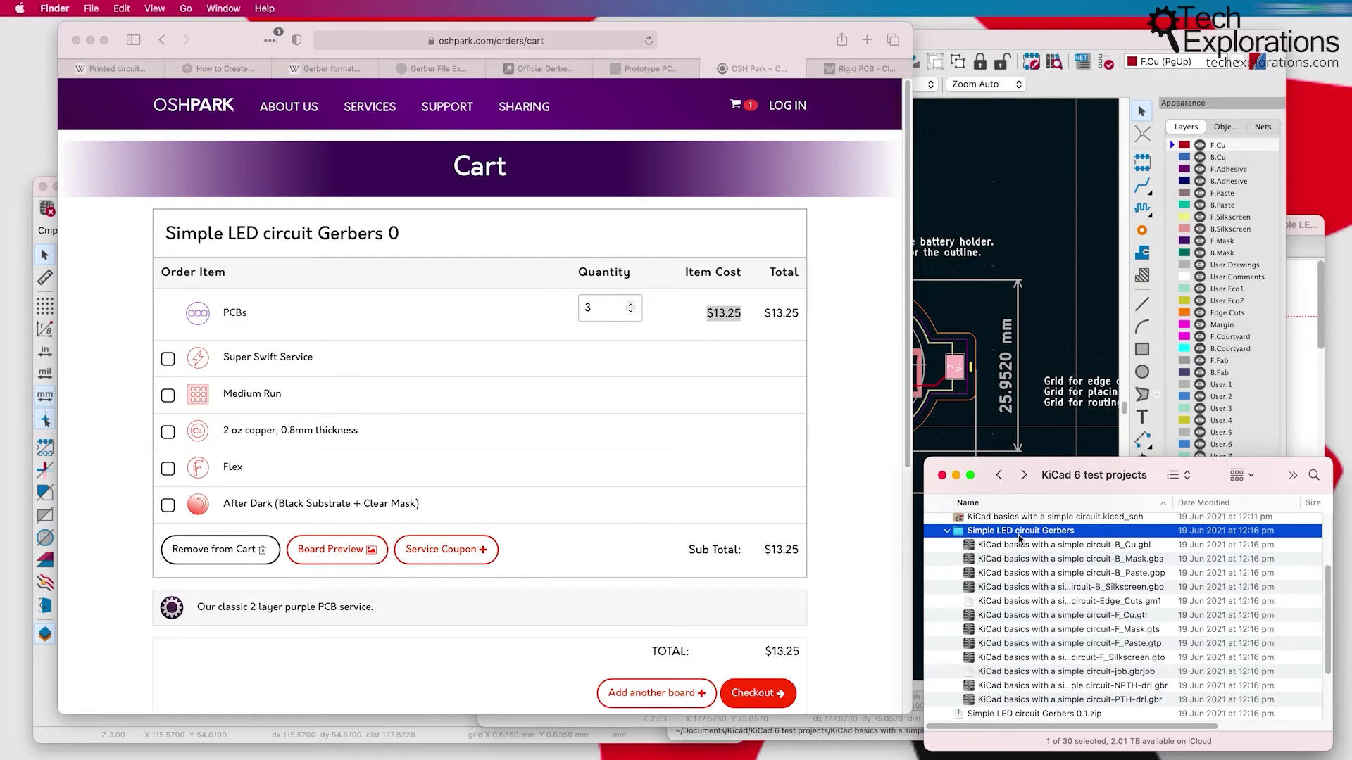
left_click(1047, 548)
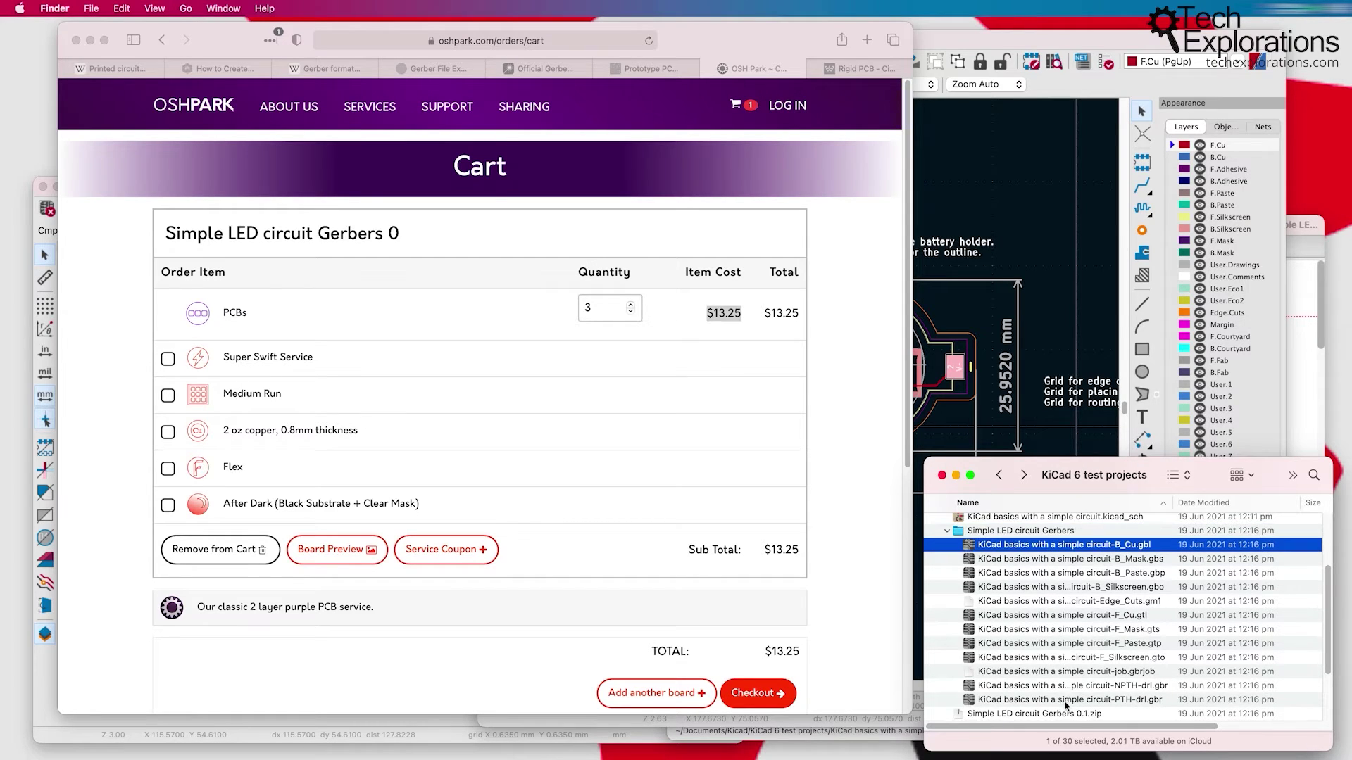
left_click(1065, 699)
left_click(1047, 546, "shift")
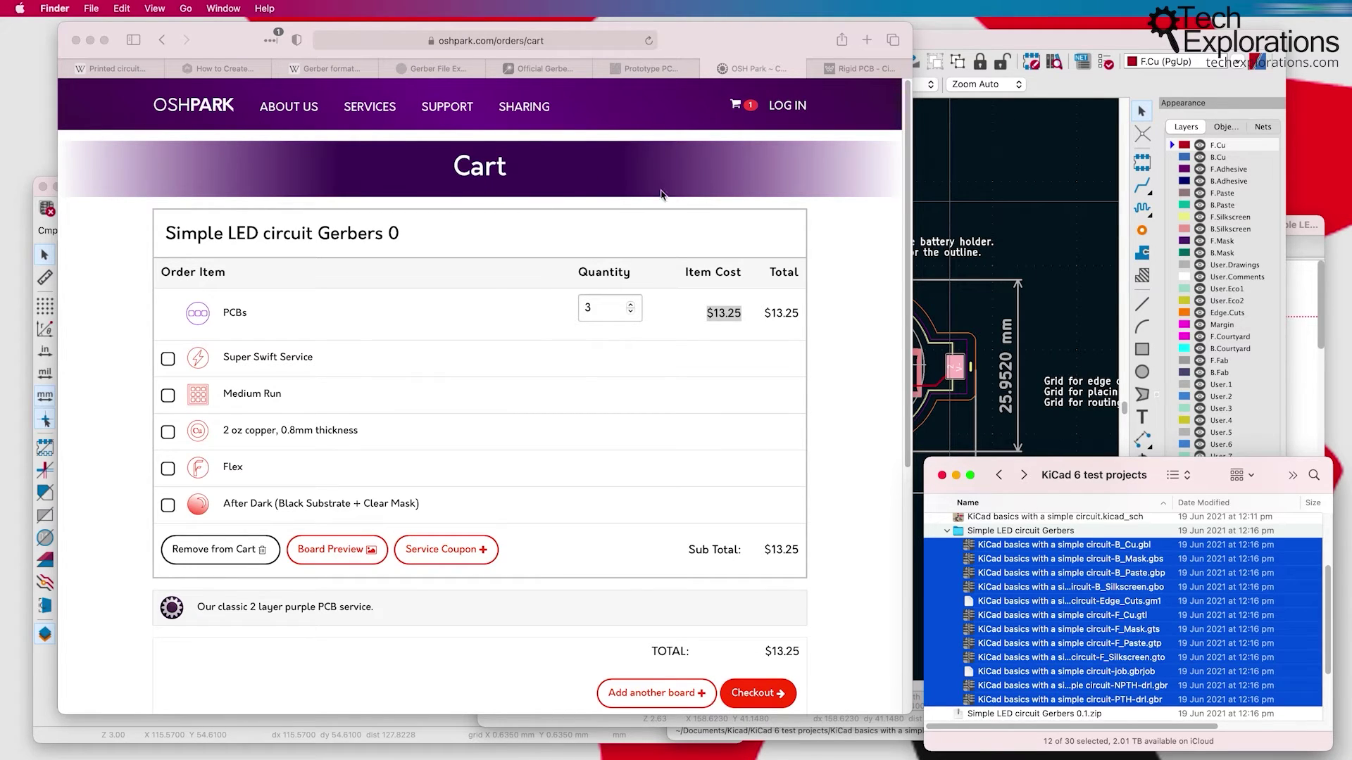
Step: Raise the board layout, then bring the project folder window forward and make it taller
left_click(1039, 220)
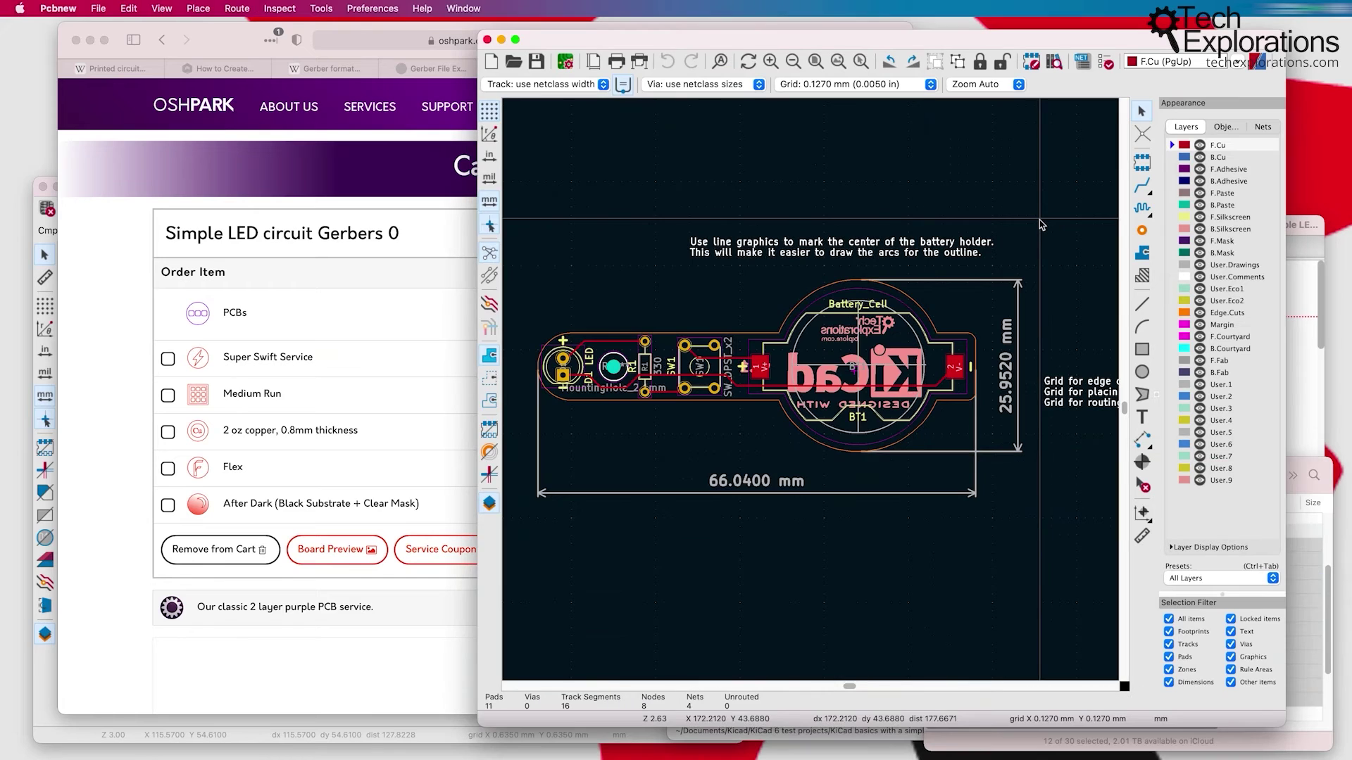
left_click(1301, 459)
left_click_drag(1302, 457, 1301, 302)
scroll(1103, 410, "up", 2)
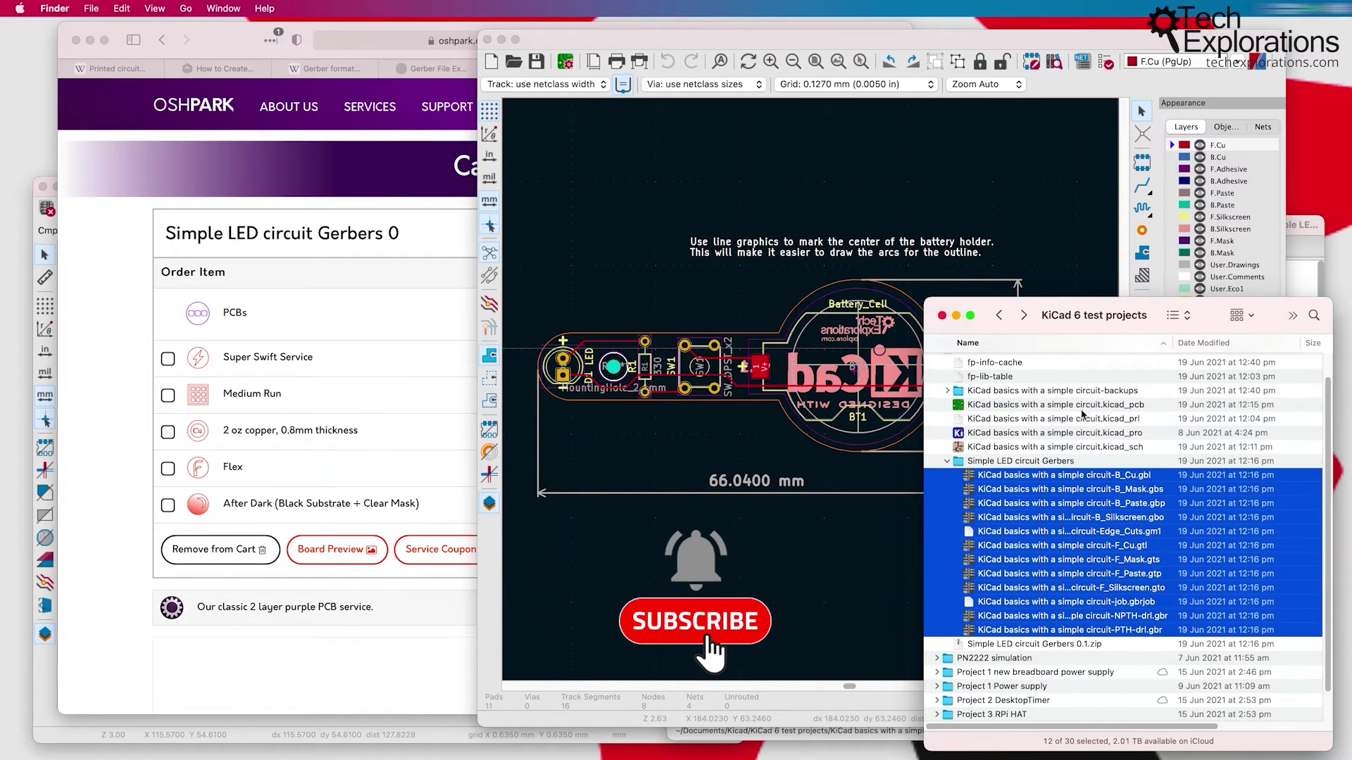
Step: Point out the kicad_pcb board file and select the twelve Gerber files, B_Cu.gbl through PTH-drl.gbr
left_click(1097, 407)
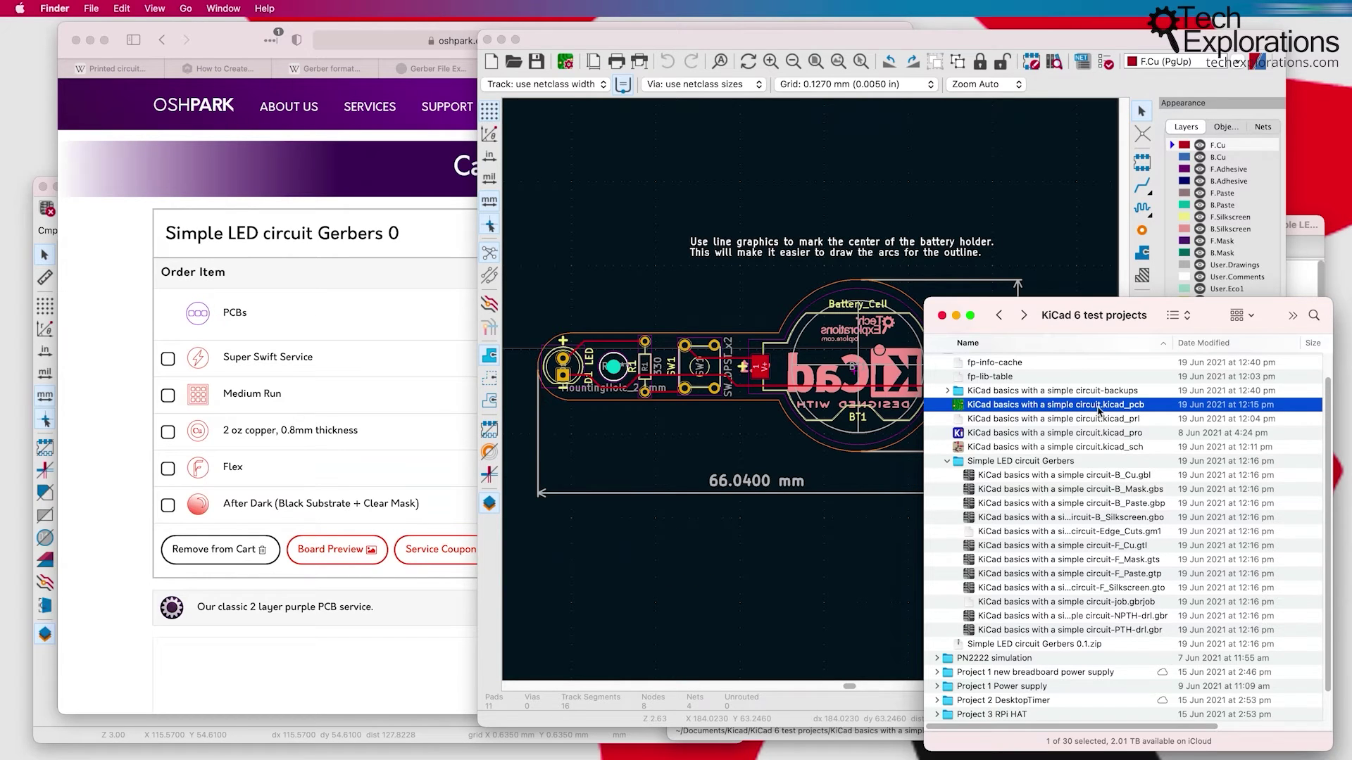
left_click(1011, 476)
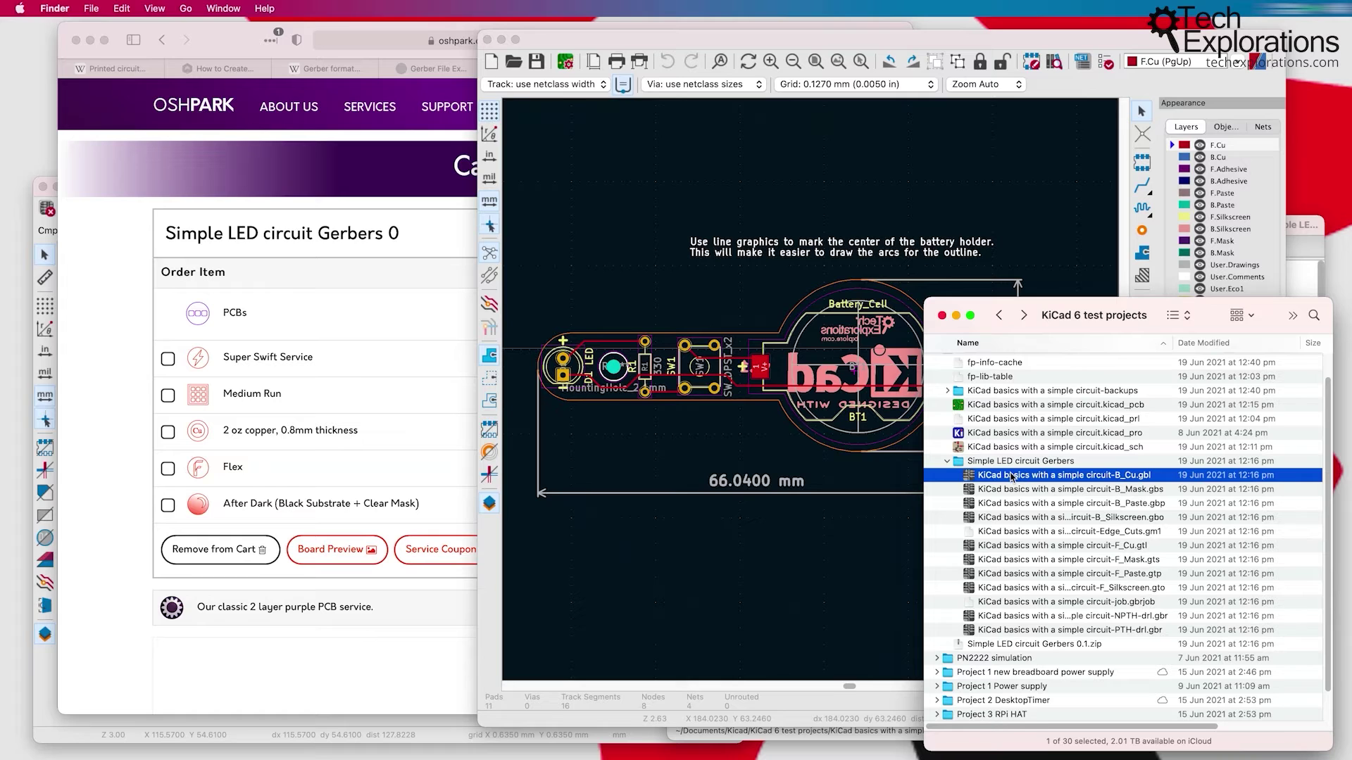
left_click(1032, 632, "shift")
left_click(1017, 403)
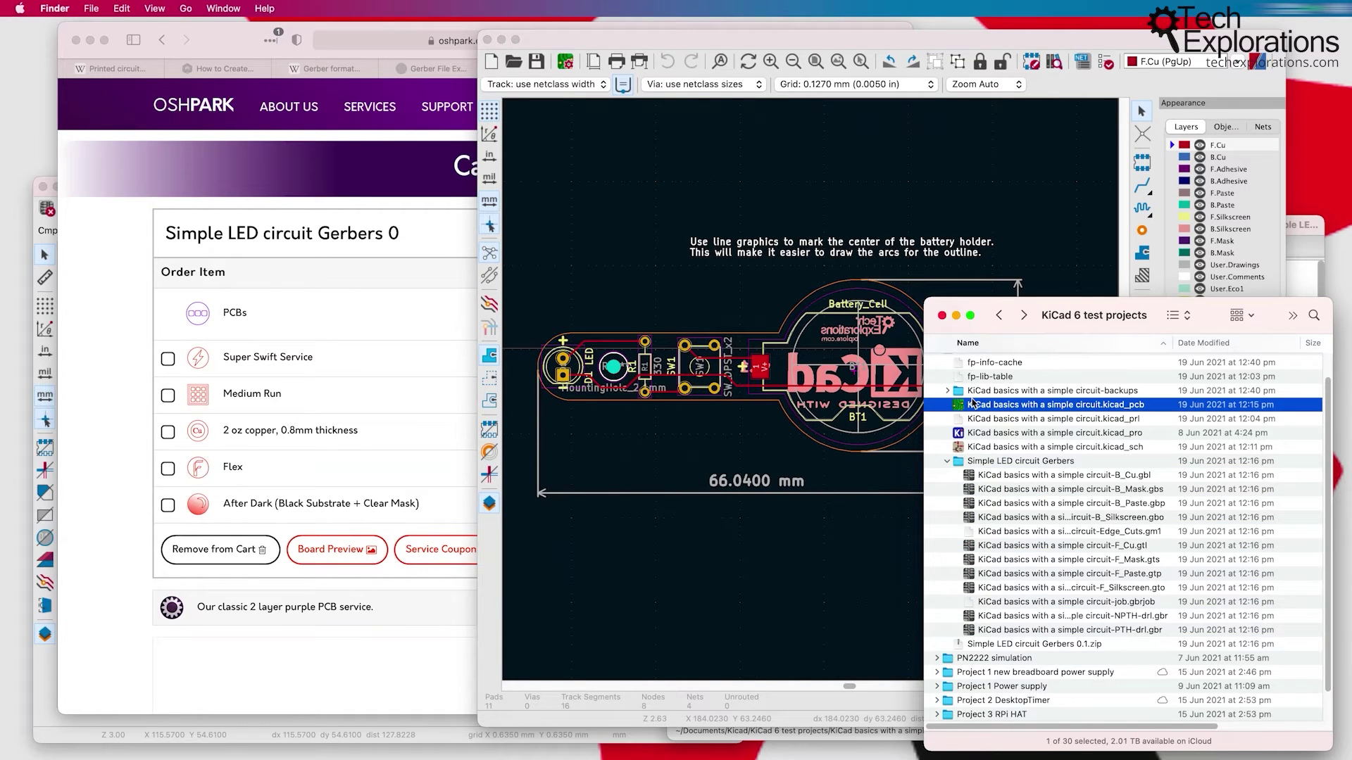
left_click(997, 477)
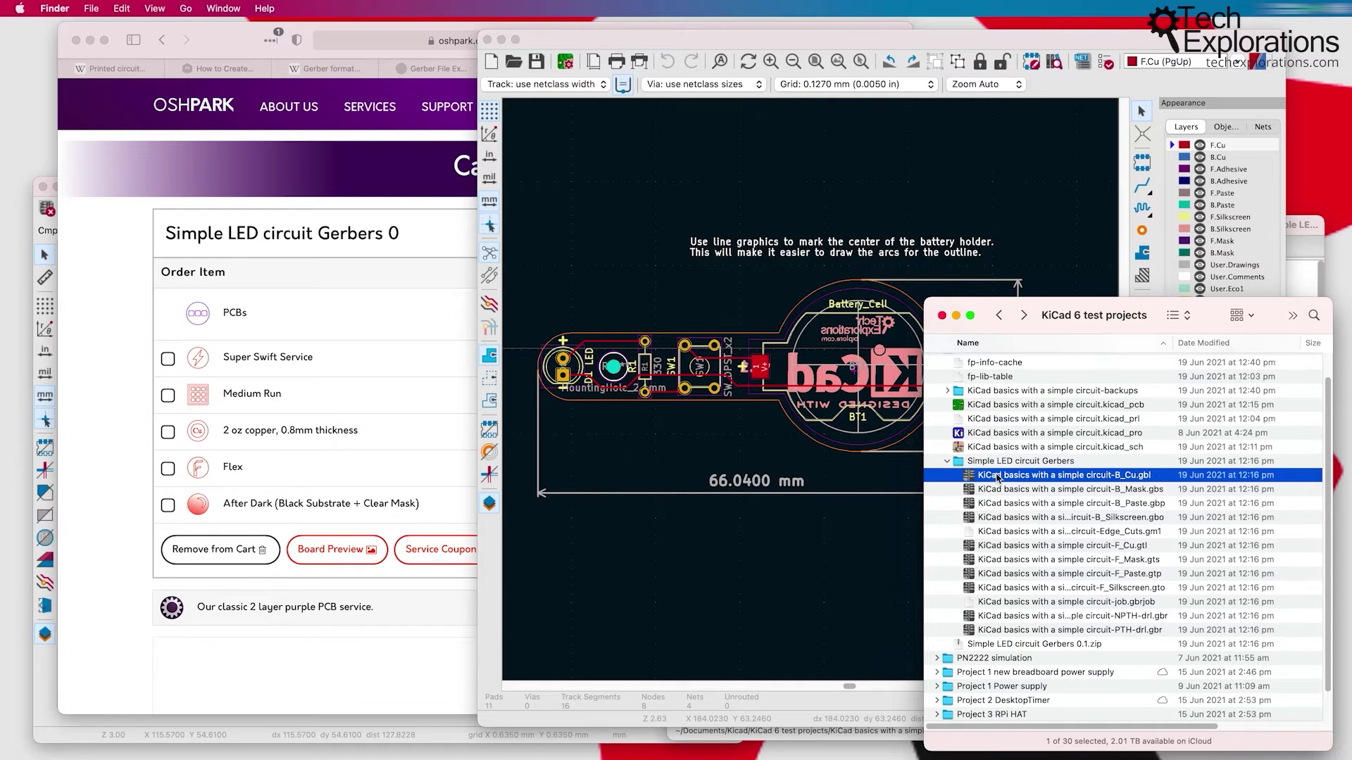
left_click(1042, 632, "shift")
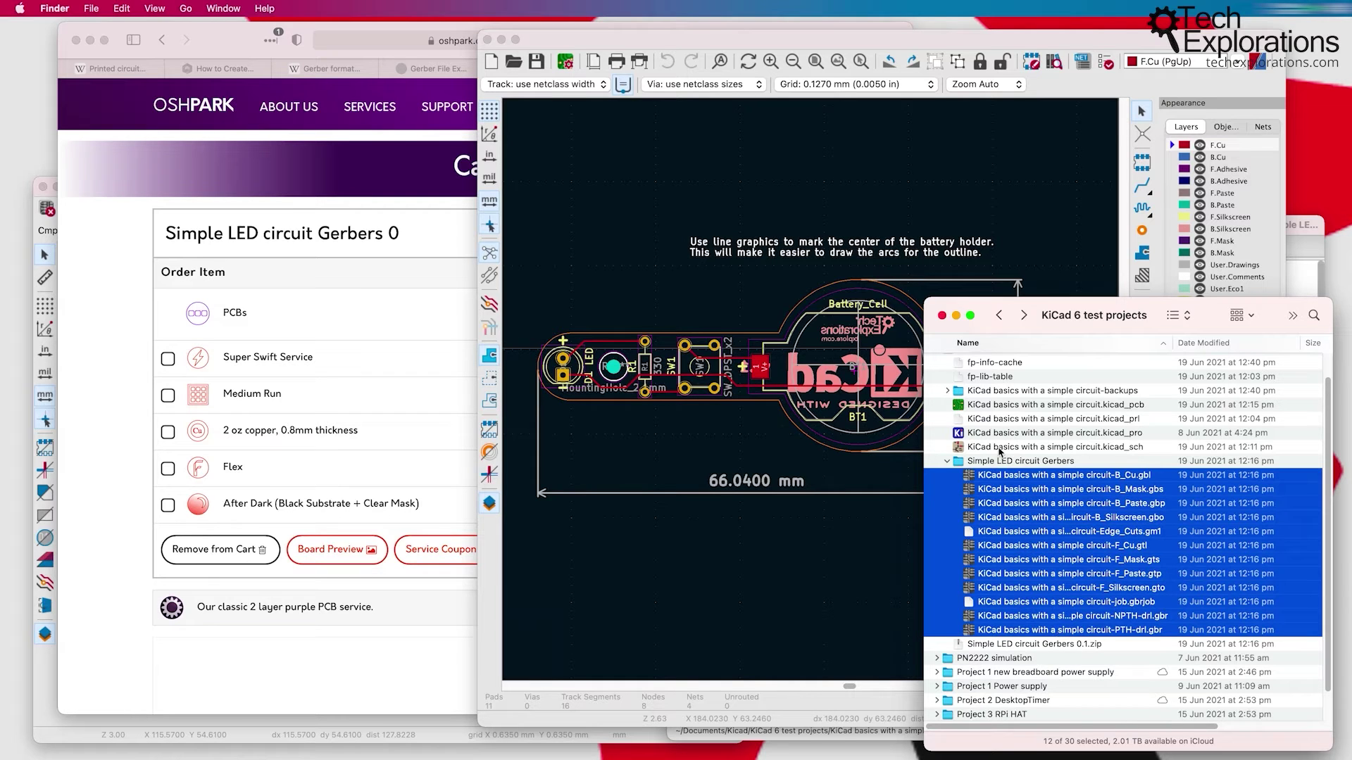
Step: Return to Safari and open the 'Official Gerber' tab to read Ucamco's Gerber Format overview
left_click(211, 39)
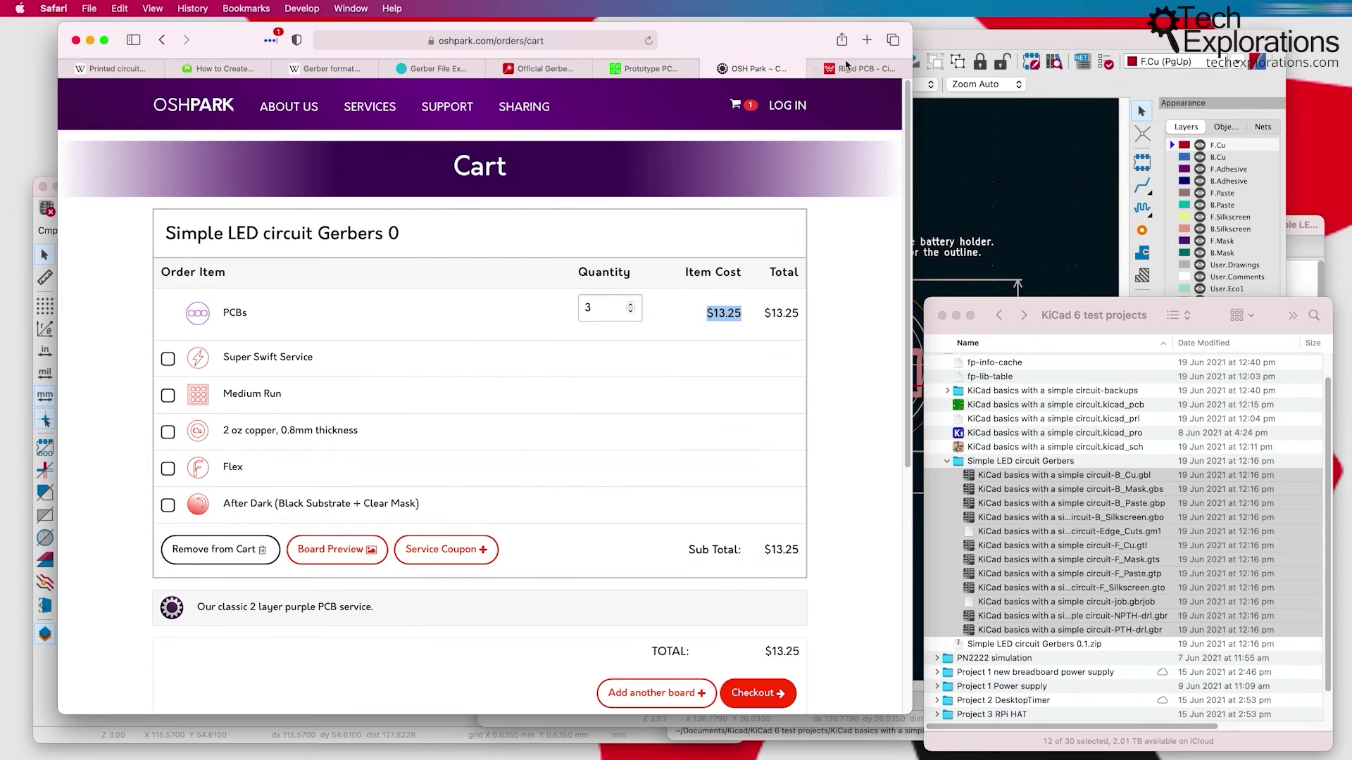
left_click(522, 70)
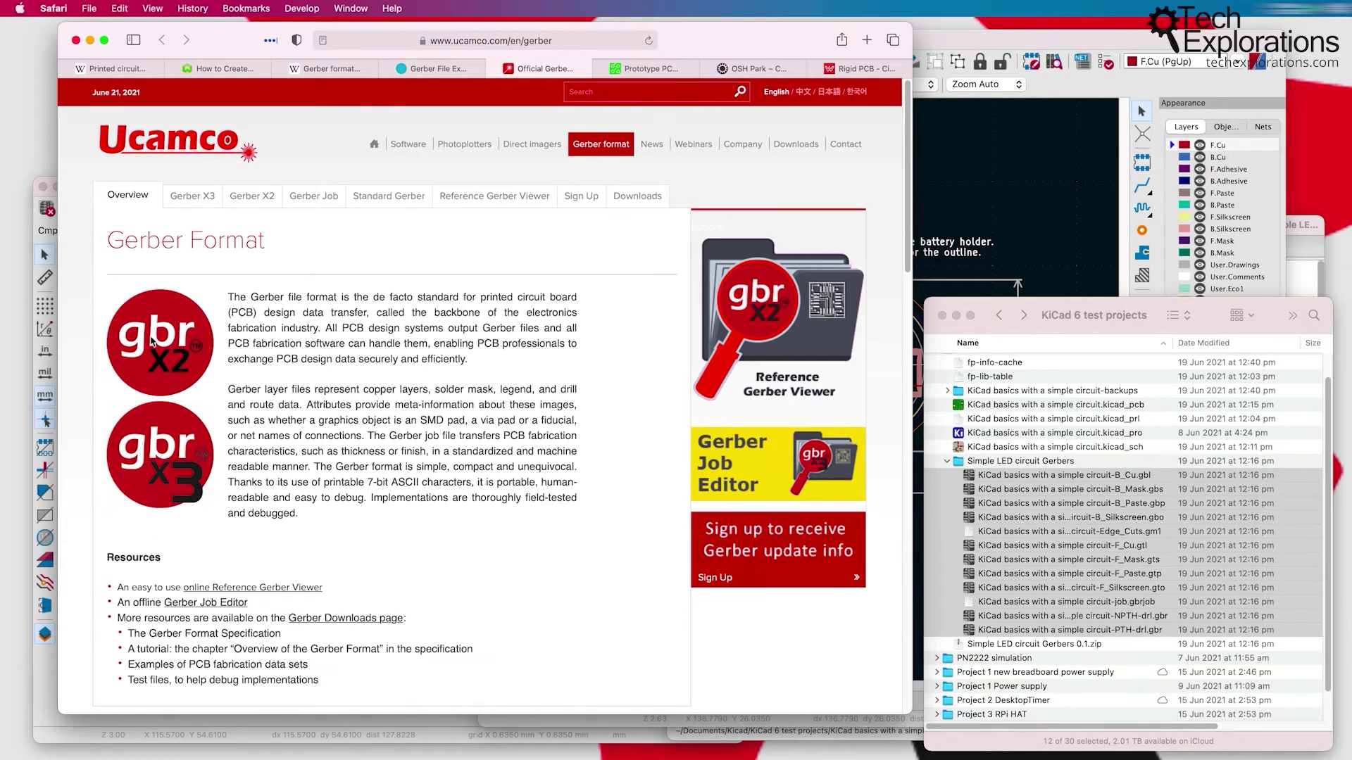
scroll(184, 399, "down", 1)
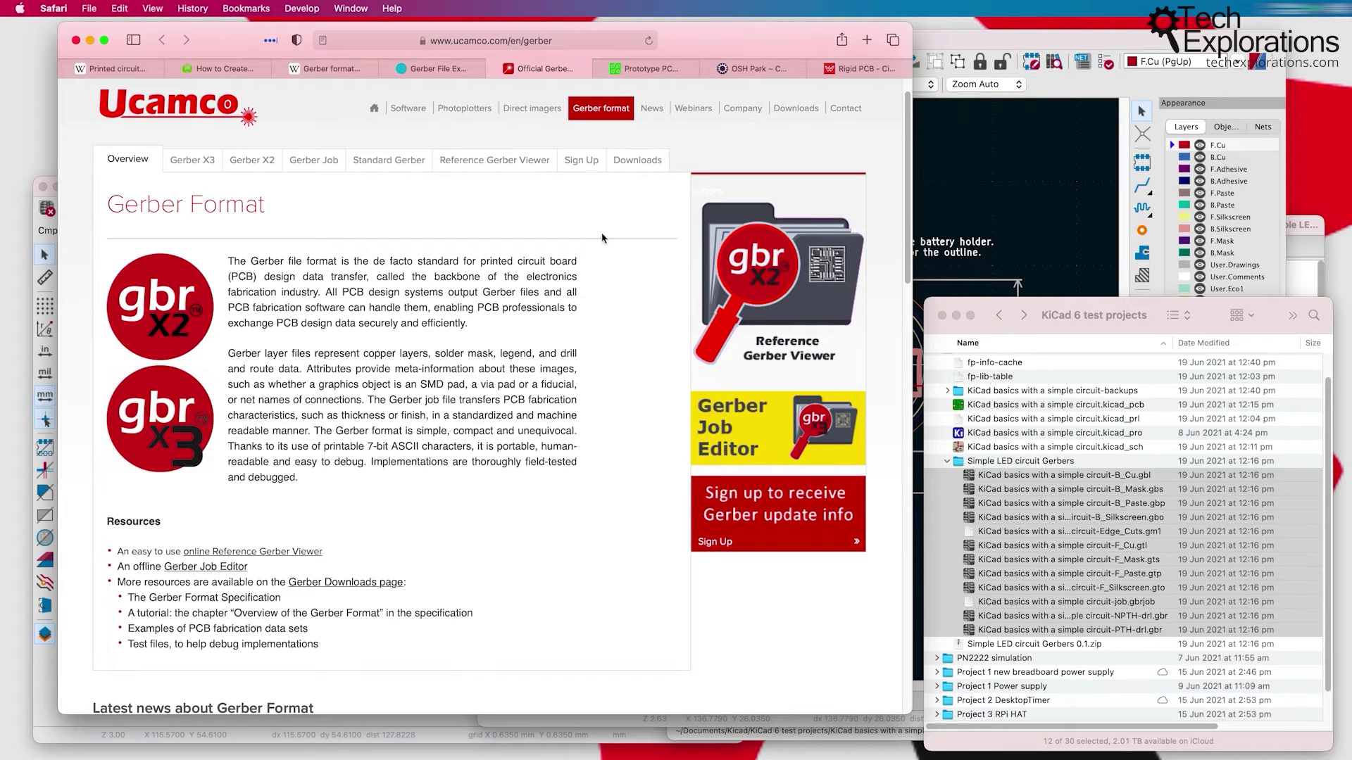
key("super+Tab")
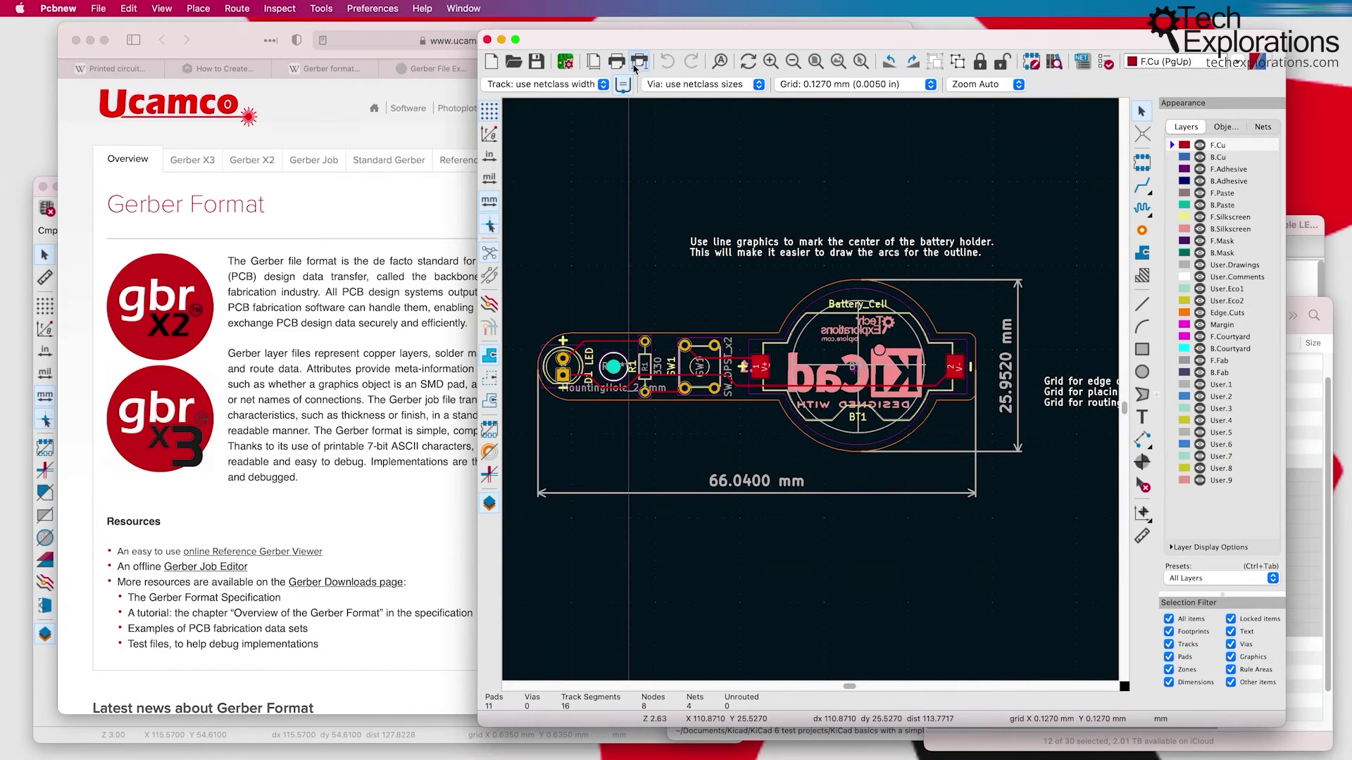
left_click(636, 65)
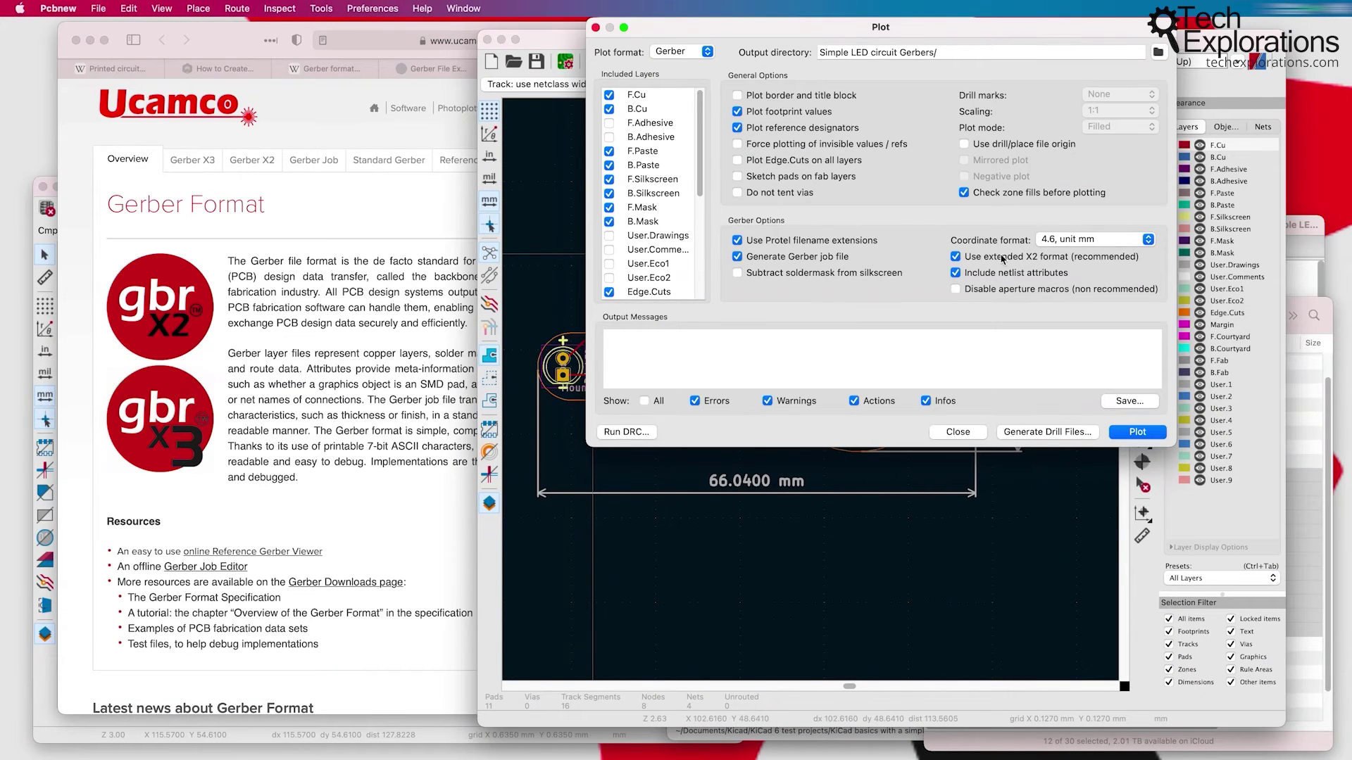
mouse_move(1000, 262)
left_click(959, 432)
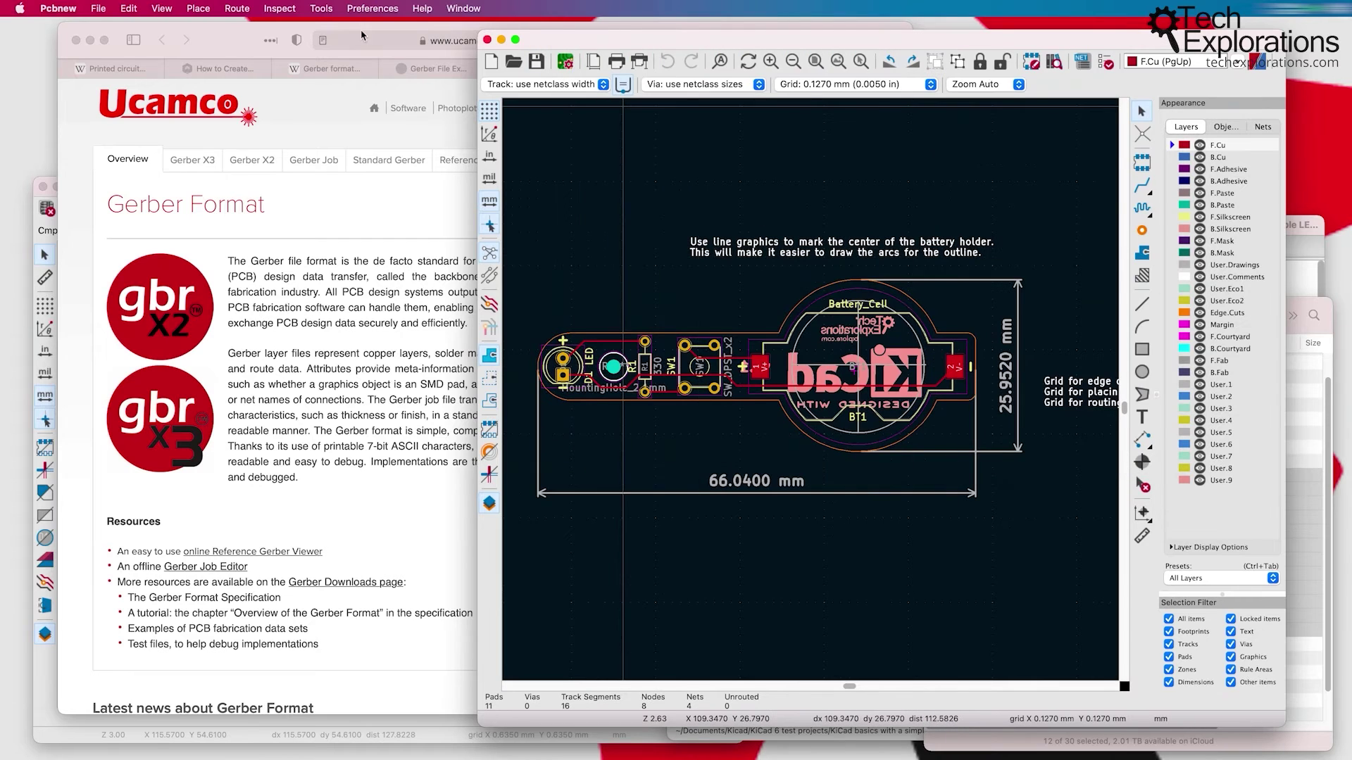
left_click(216, 43)
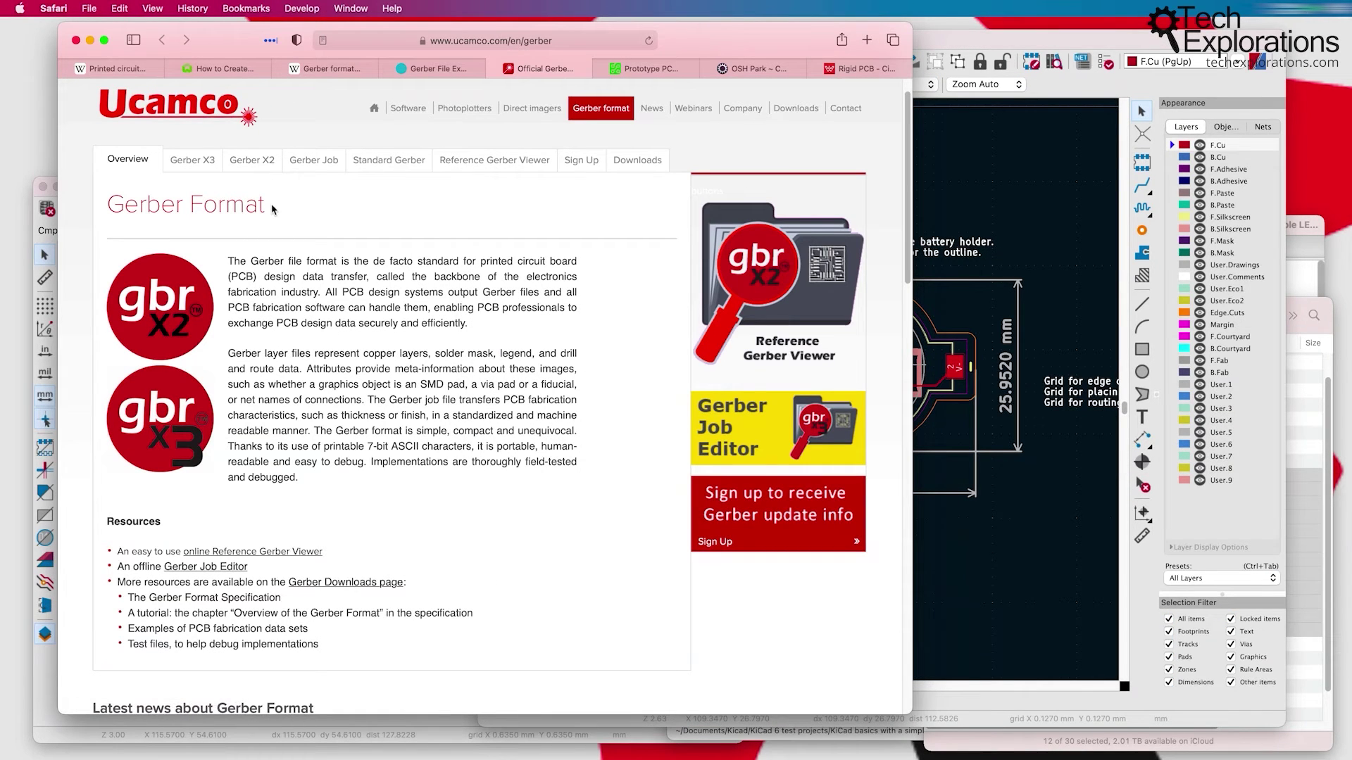
Step: Open the Gerber X2 page on the Ucamco site
scroll(295, 255, "down", 2)
scroll(295, 255, "up", 3)
left_click(246, 178)
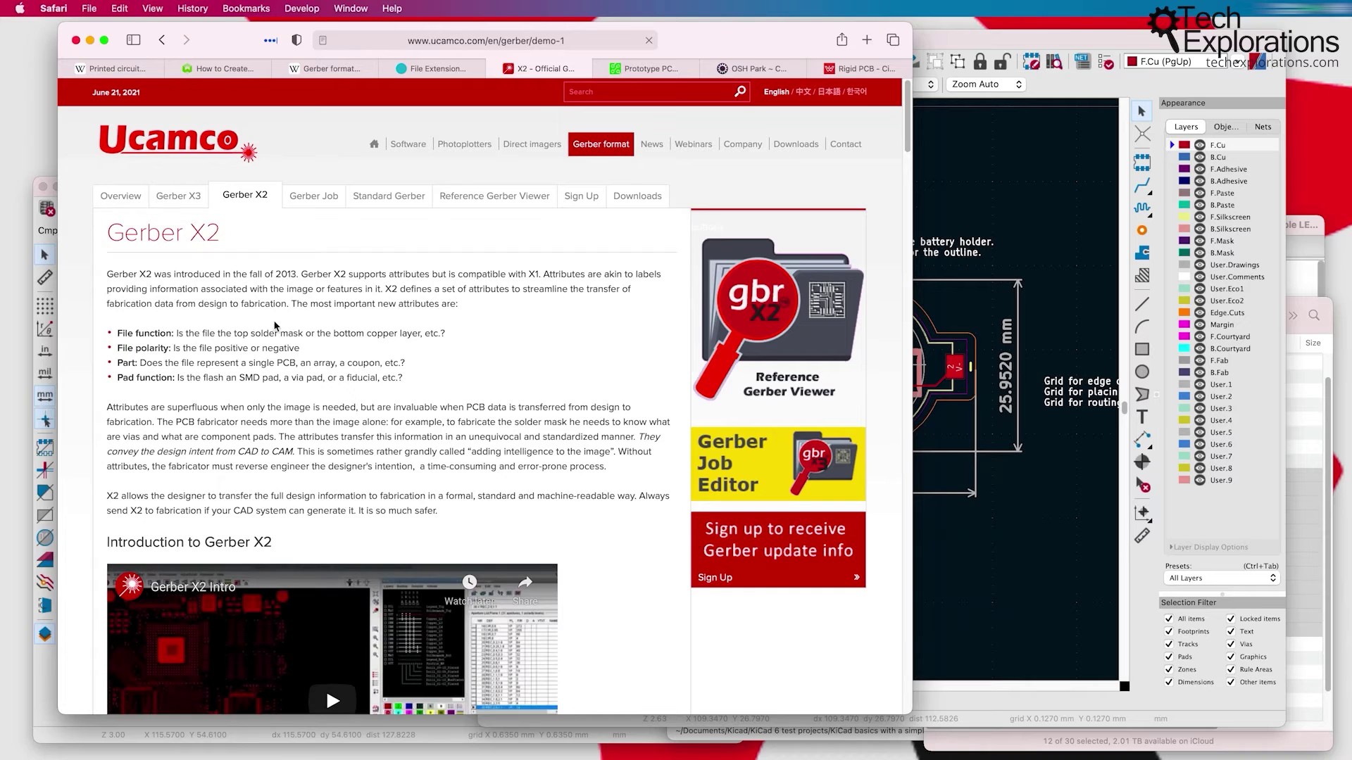
scroll(273, 321, "down", 4)
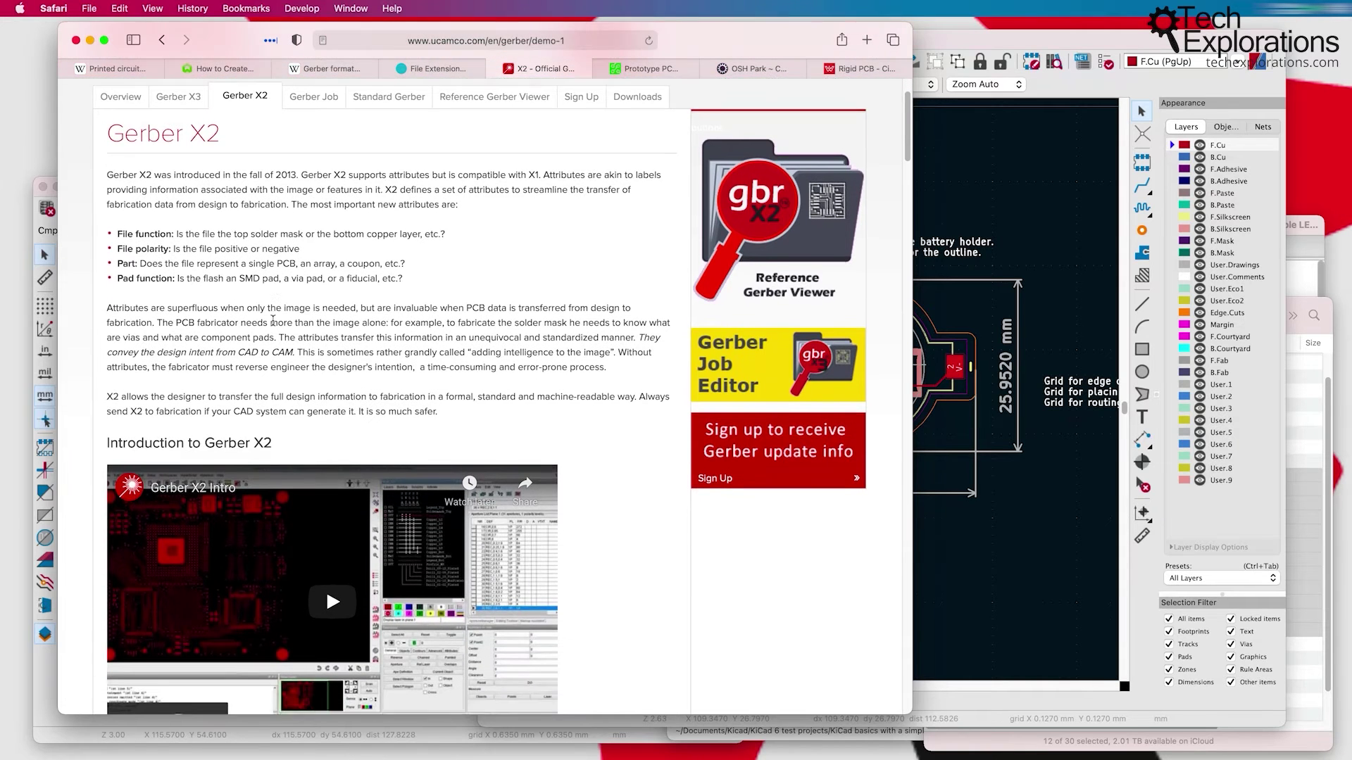
scroll(273, 322, "up", 4)
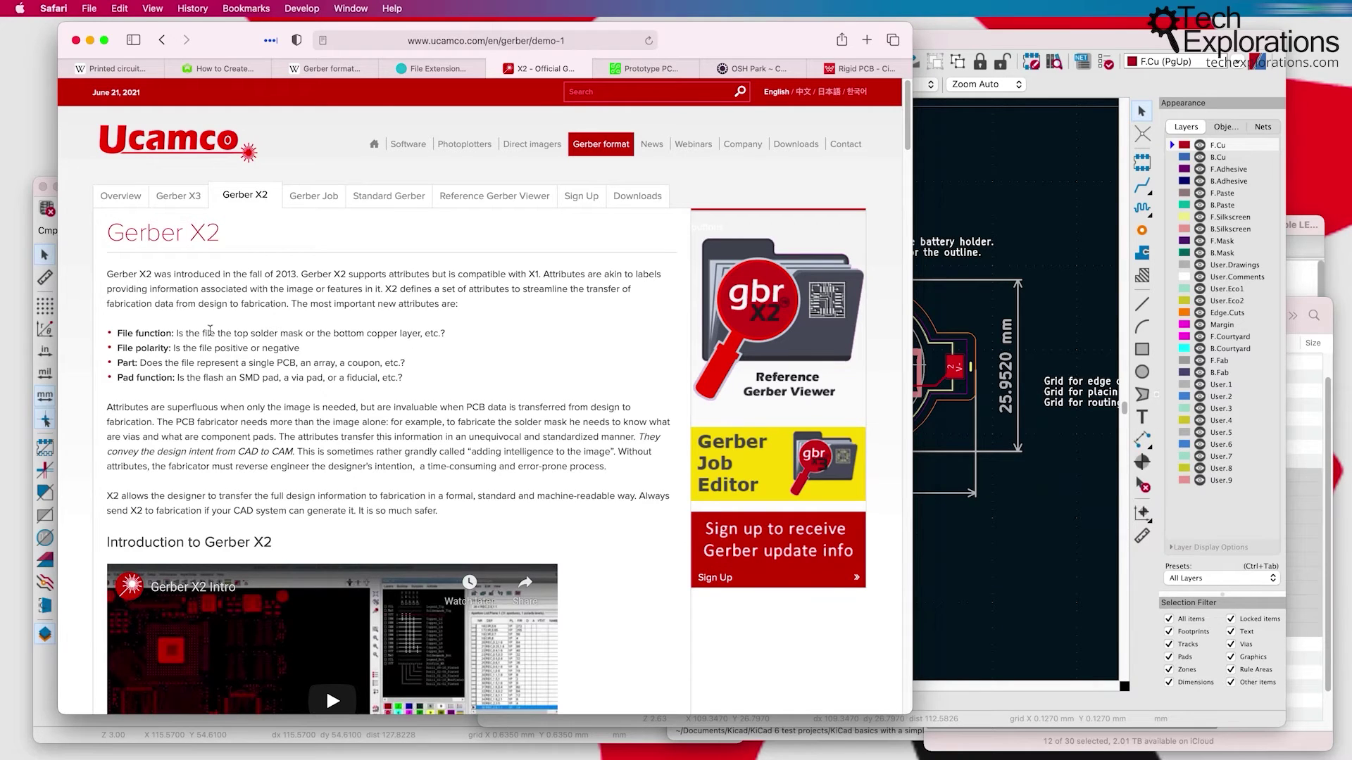
Step: Highlight the paragraphs describing X2 attributes, then bring the Gerber Viewer forward
left_click_drag(134, 286, 550, 471)
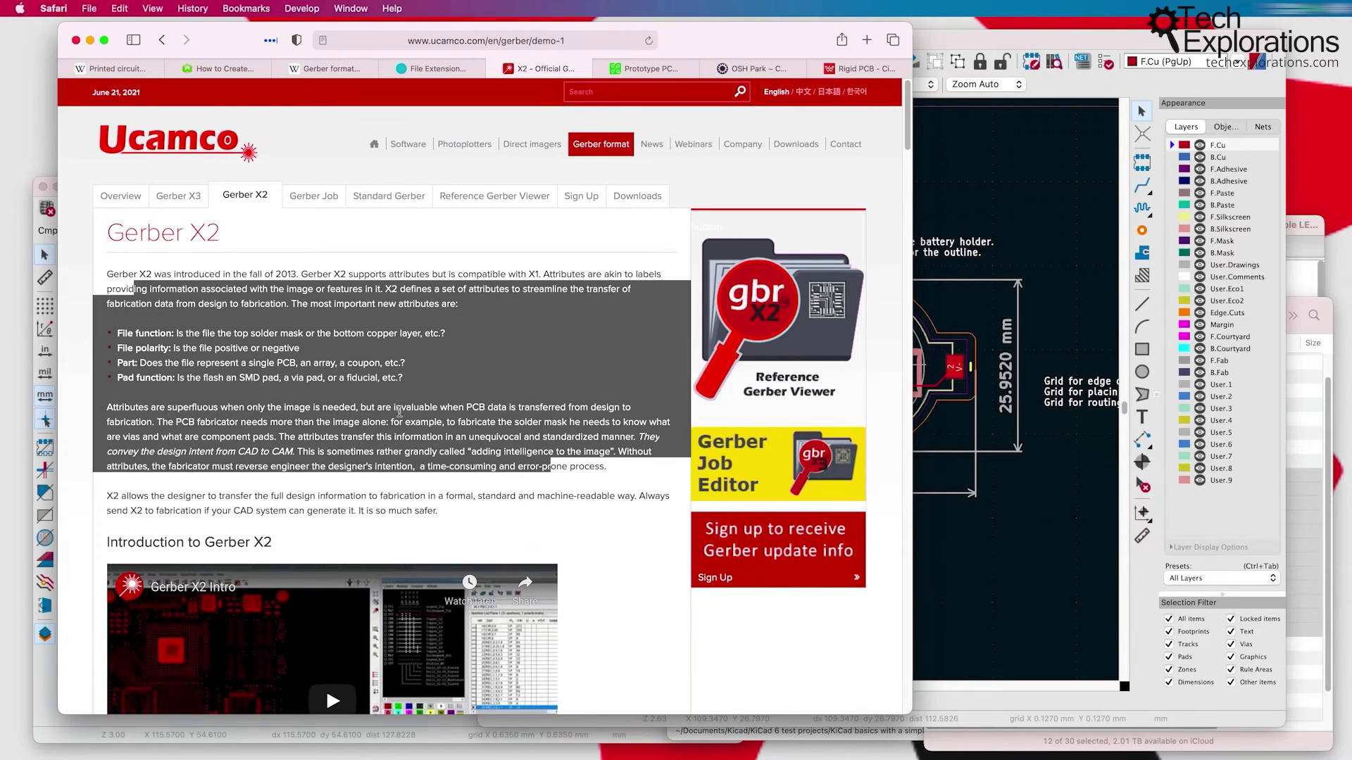
left_click(277, 350)
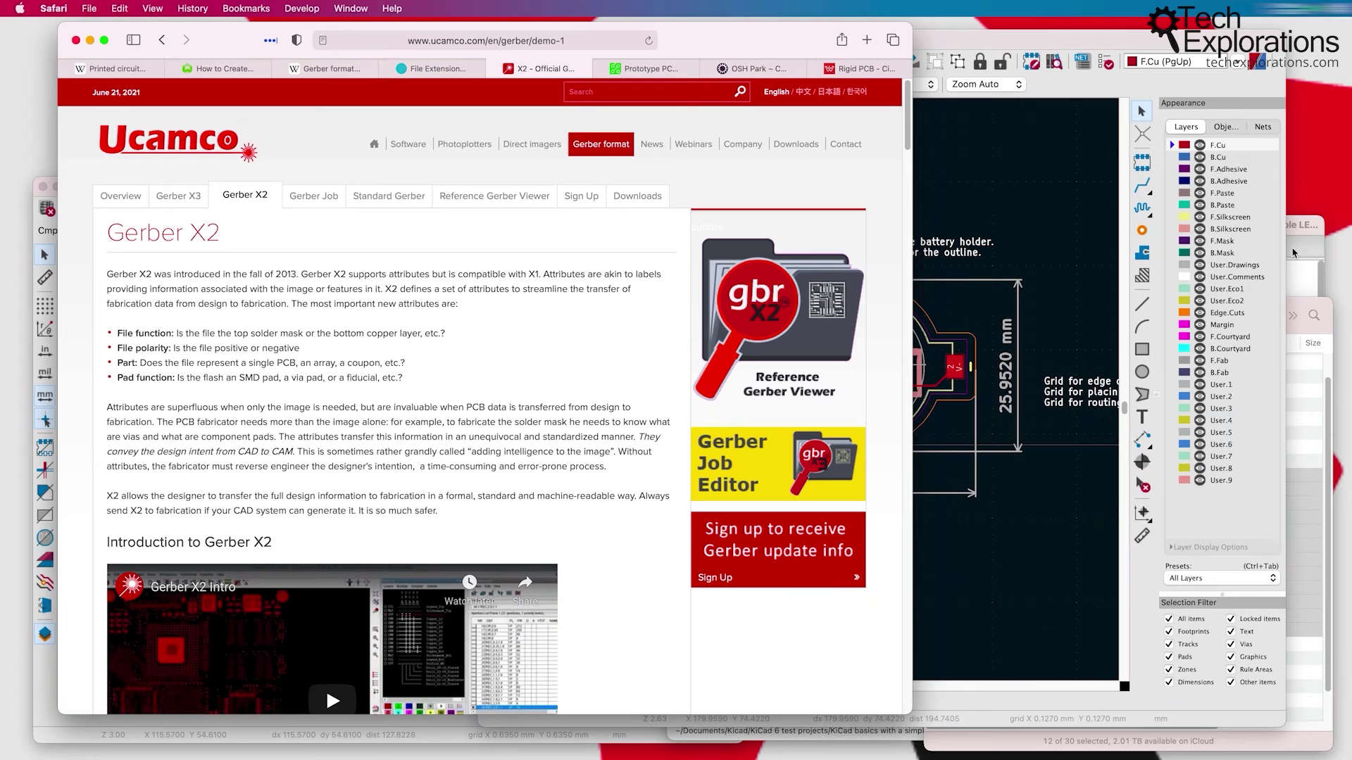
left_click(67, 736)
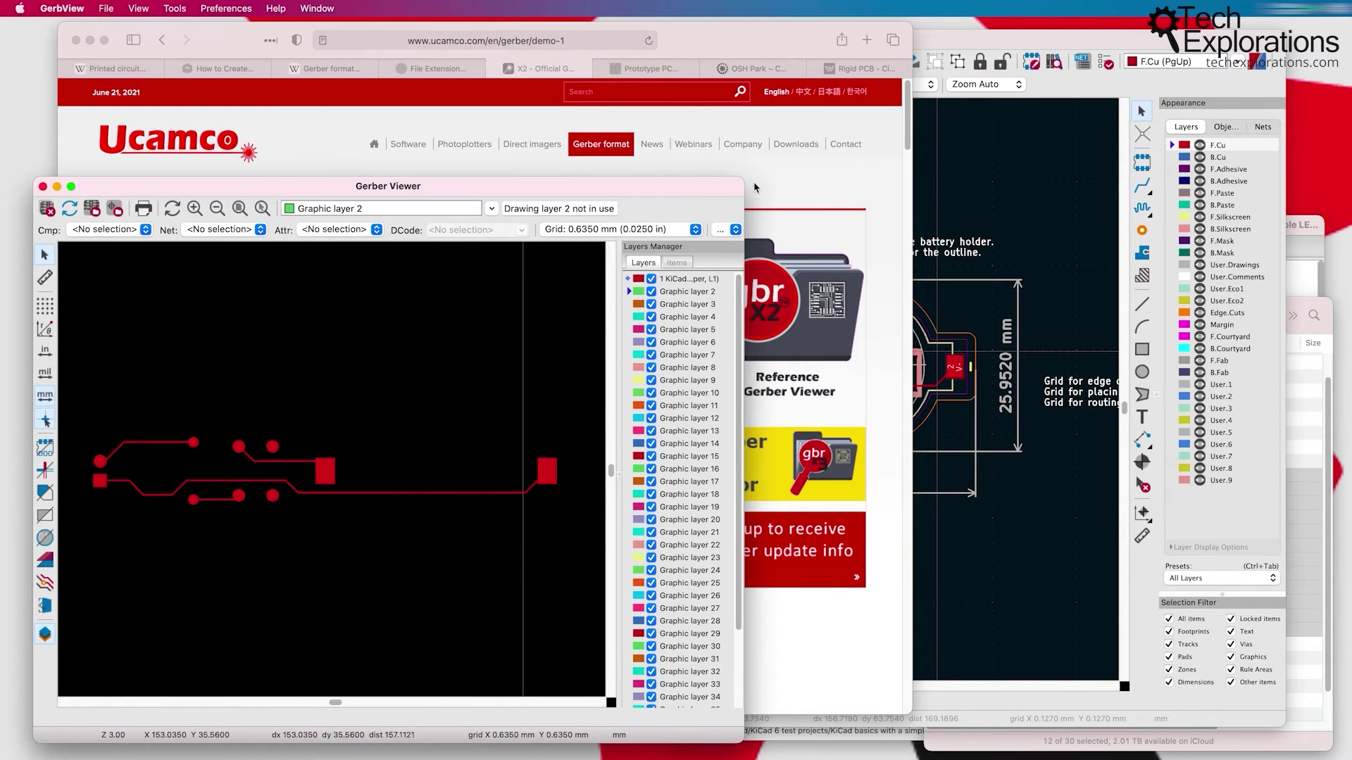
Step: Enlarge the Gerber Viewer window and bring it back in front of Pcbnew
left_click_drag(744, 185, 916, 163)
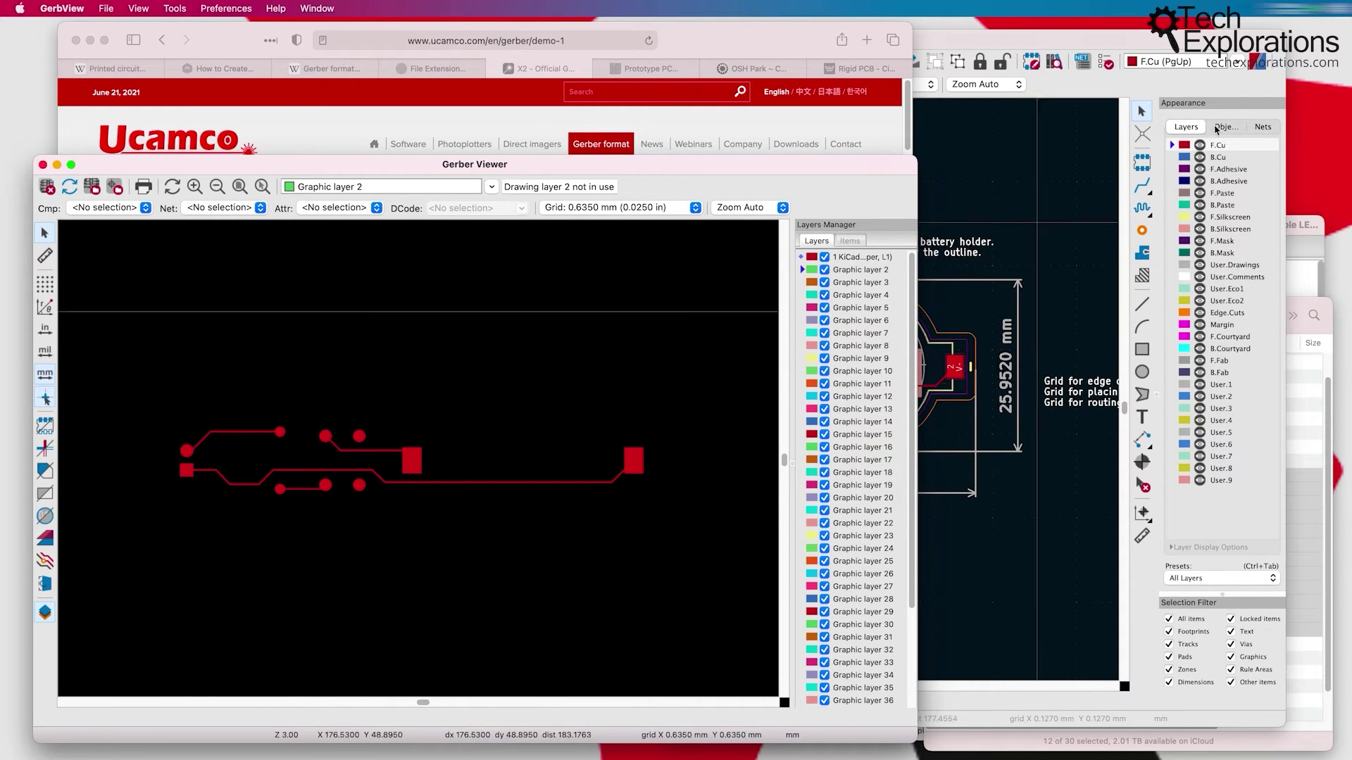
left_click(1026, 45)
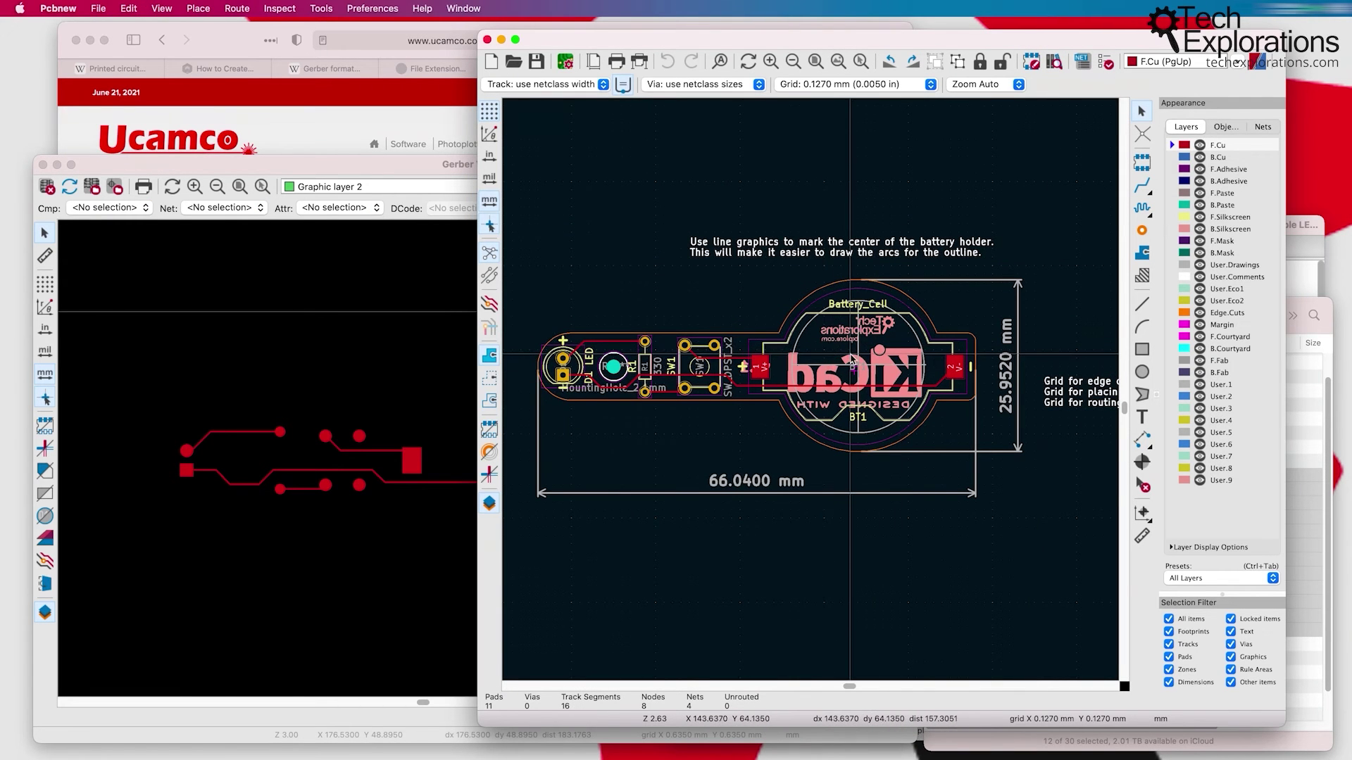
left_click(290, 341)
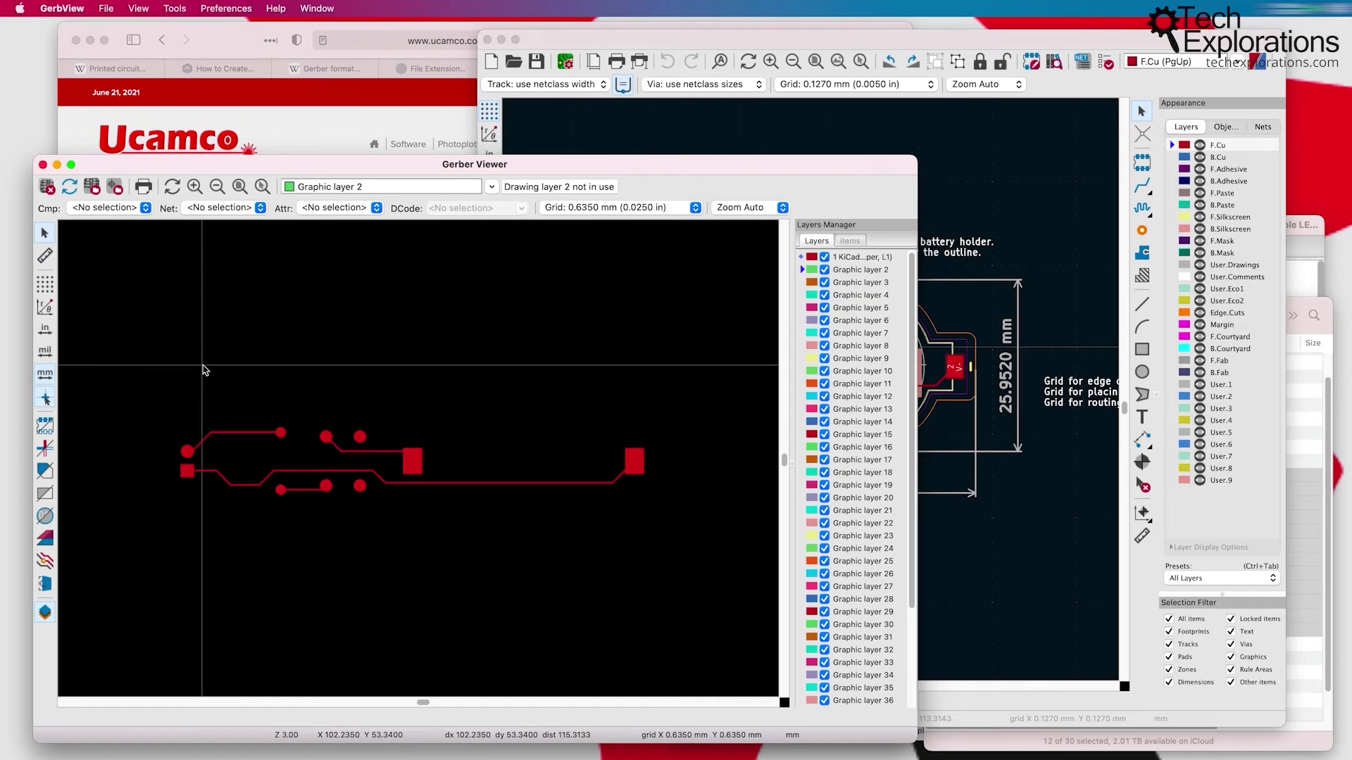
Step: Widen the Layers Manager to show full names and make F_Cu.gtl the active layer, toggling its visibility
left_click_drag(792, 282, 632, 285)
left_click(743, 259)
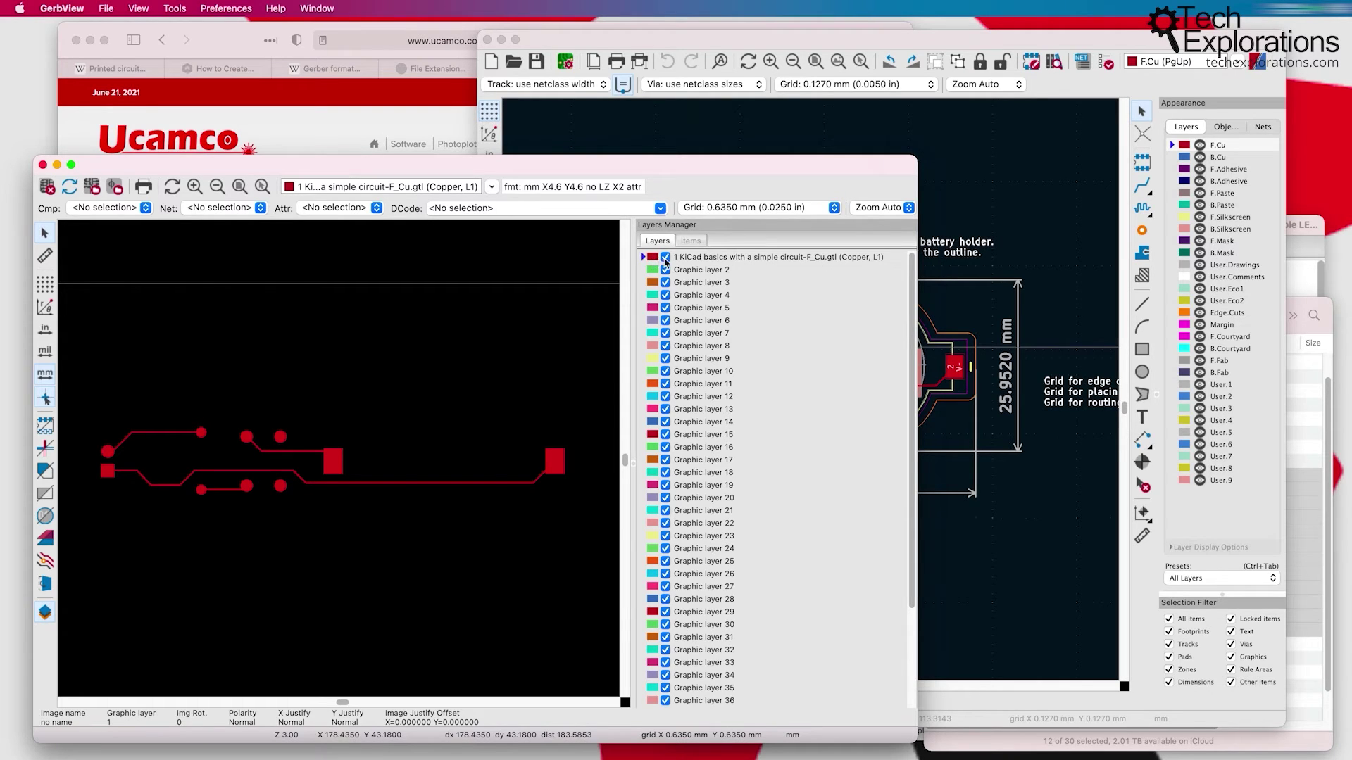
left_click(665, 259)
left_click(665, 259)
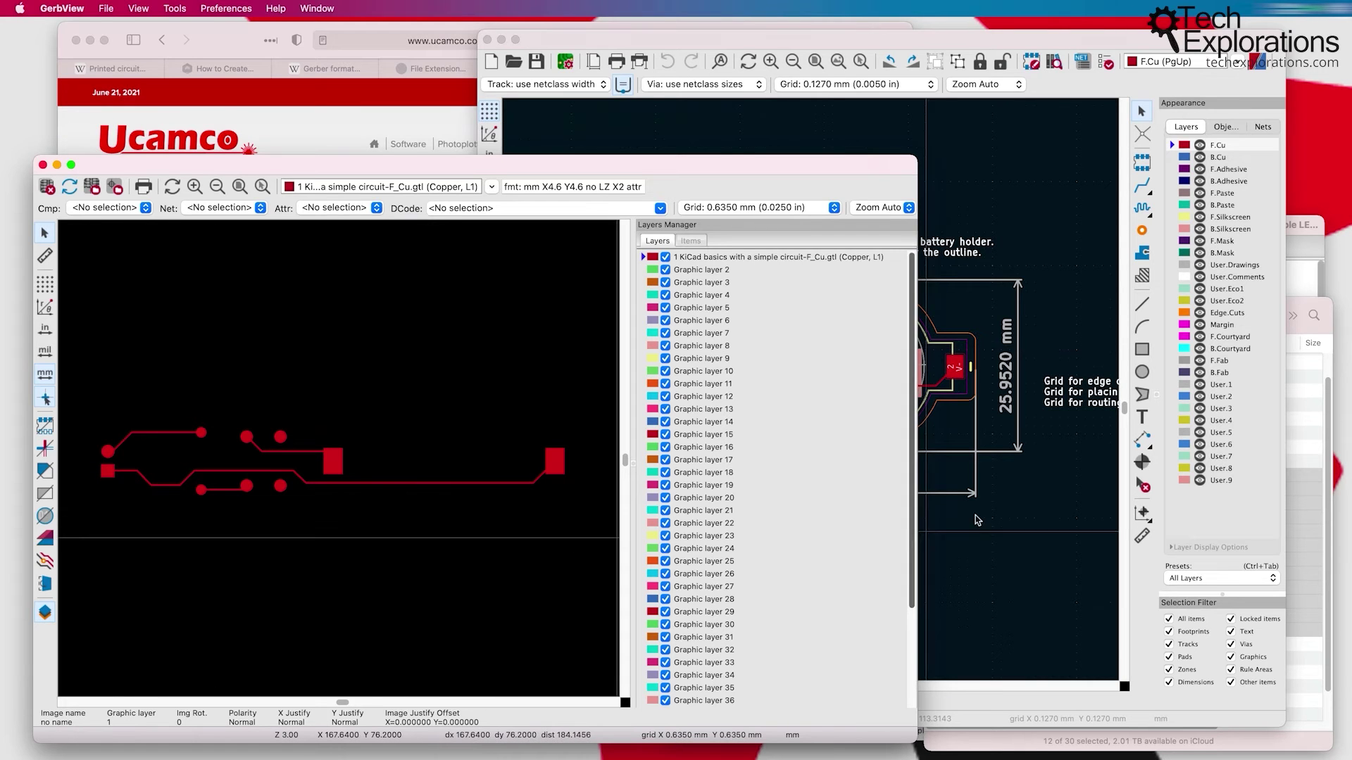
Step: In the Finder listing, select only F_Cu.gtl to open it in Atom
left_click(1304, 305)
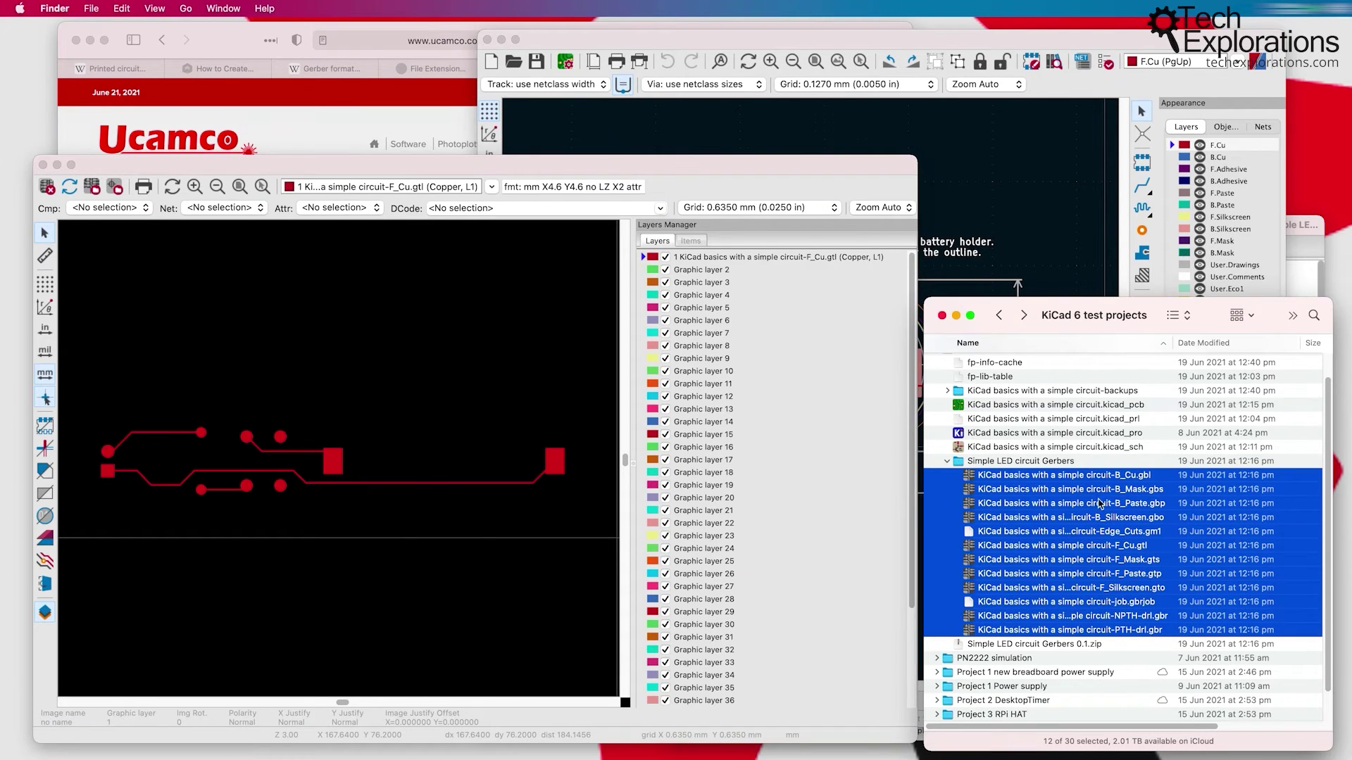
left_click(1119, 588)
left_click(1116, 546)
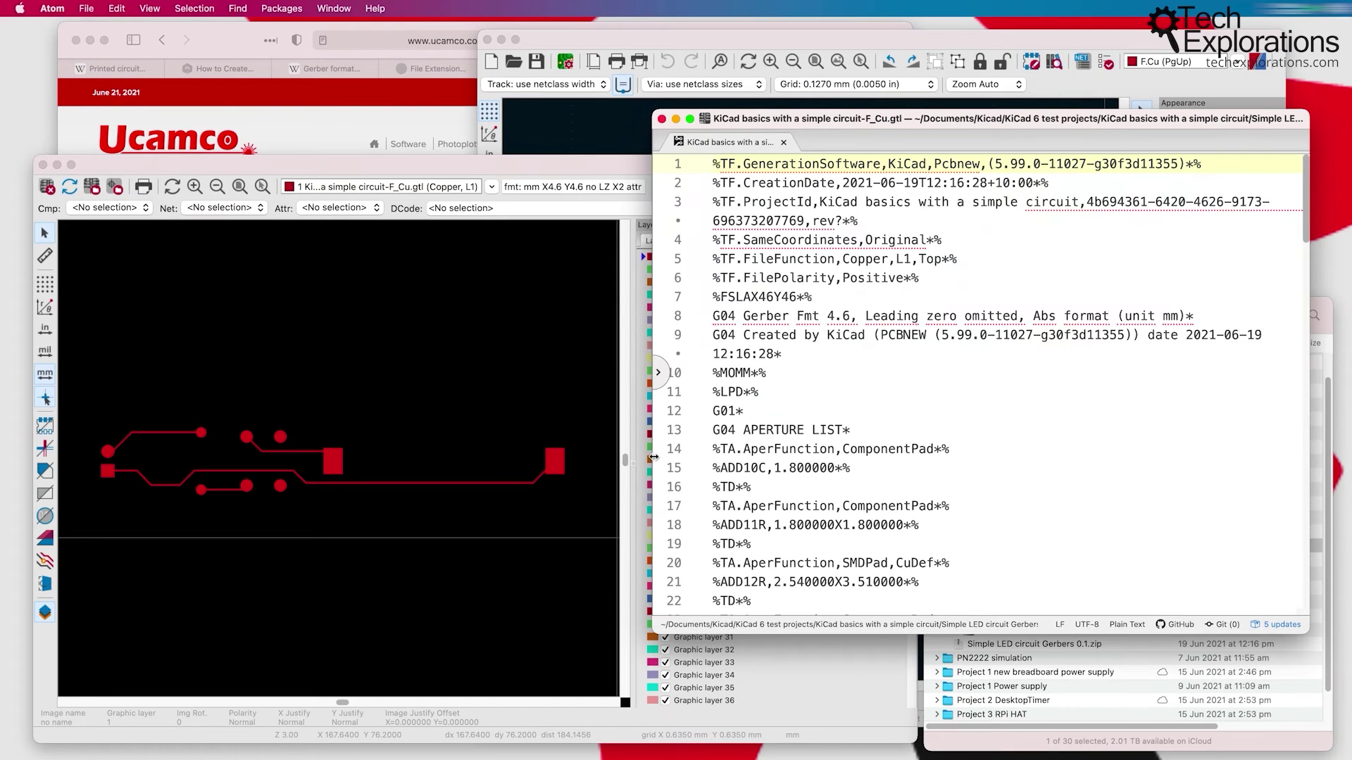
left_click_drag(654, 457, 552, 457)
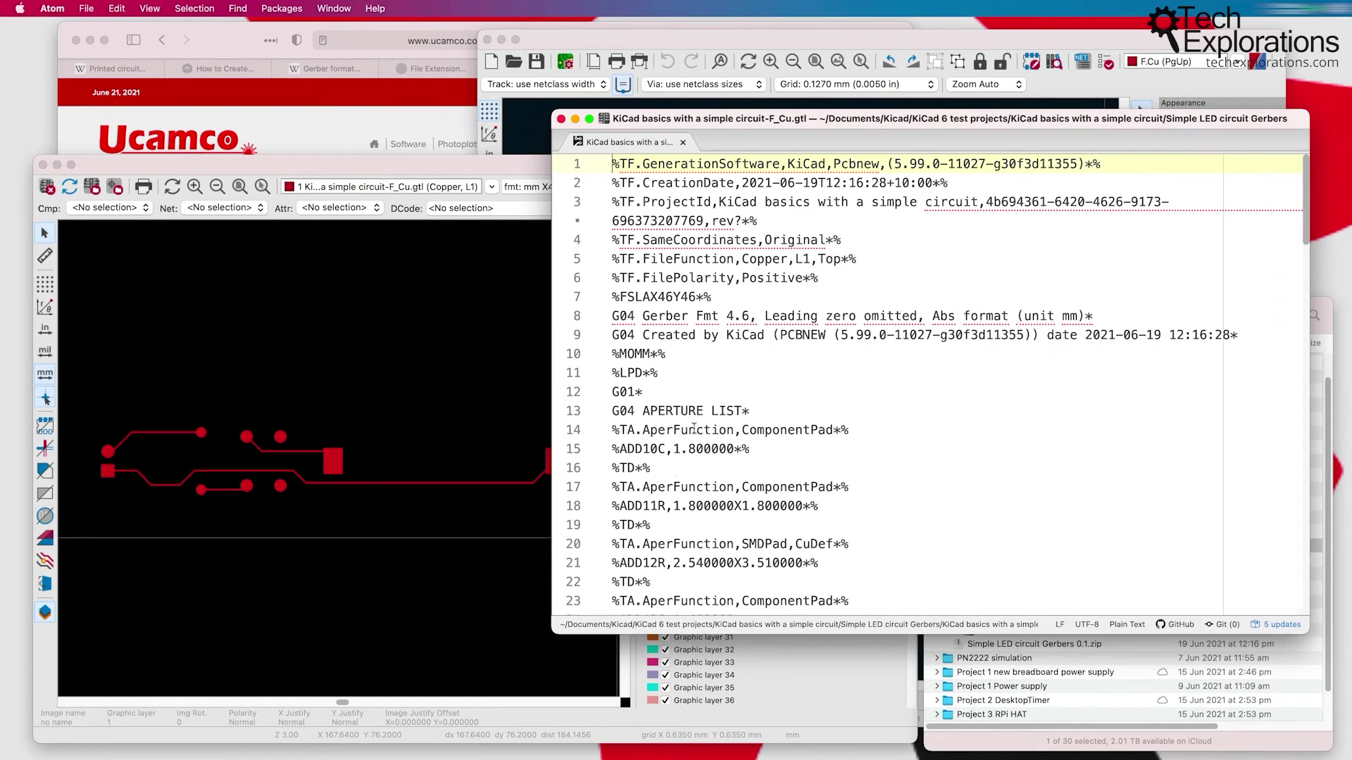
left_click_drag(612, 164, 1235, 337)
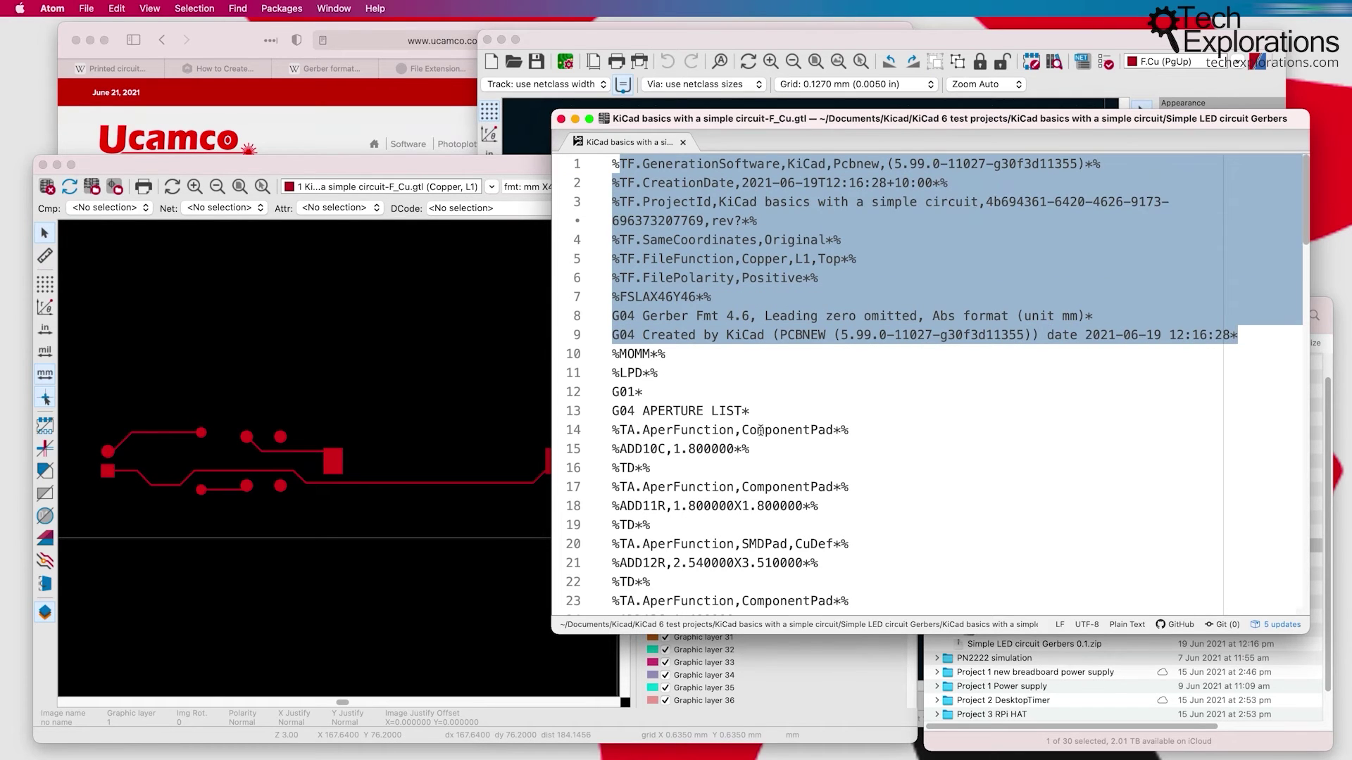
scroll(757, 433, "down", 5)
left_click(660, 395)
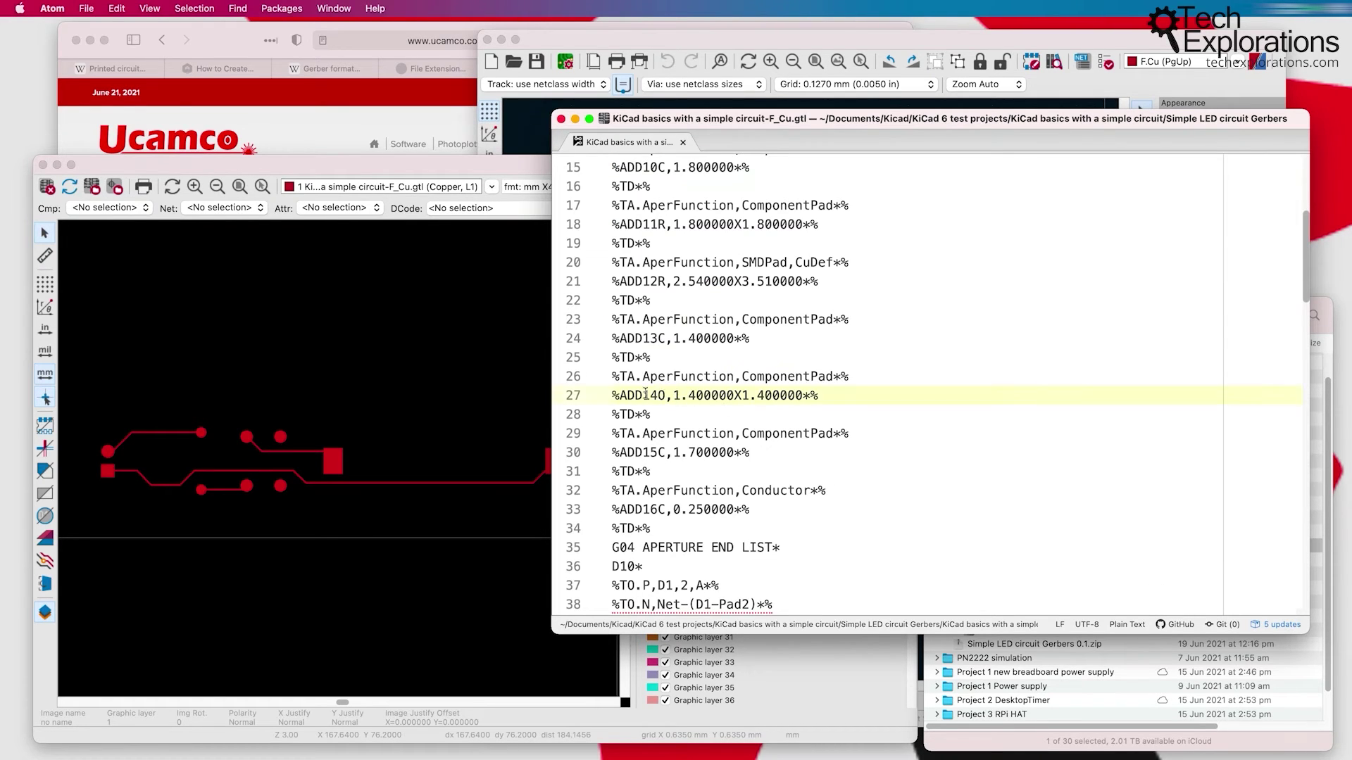
scroll(645, 395, "down", 3)
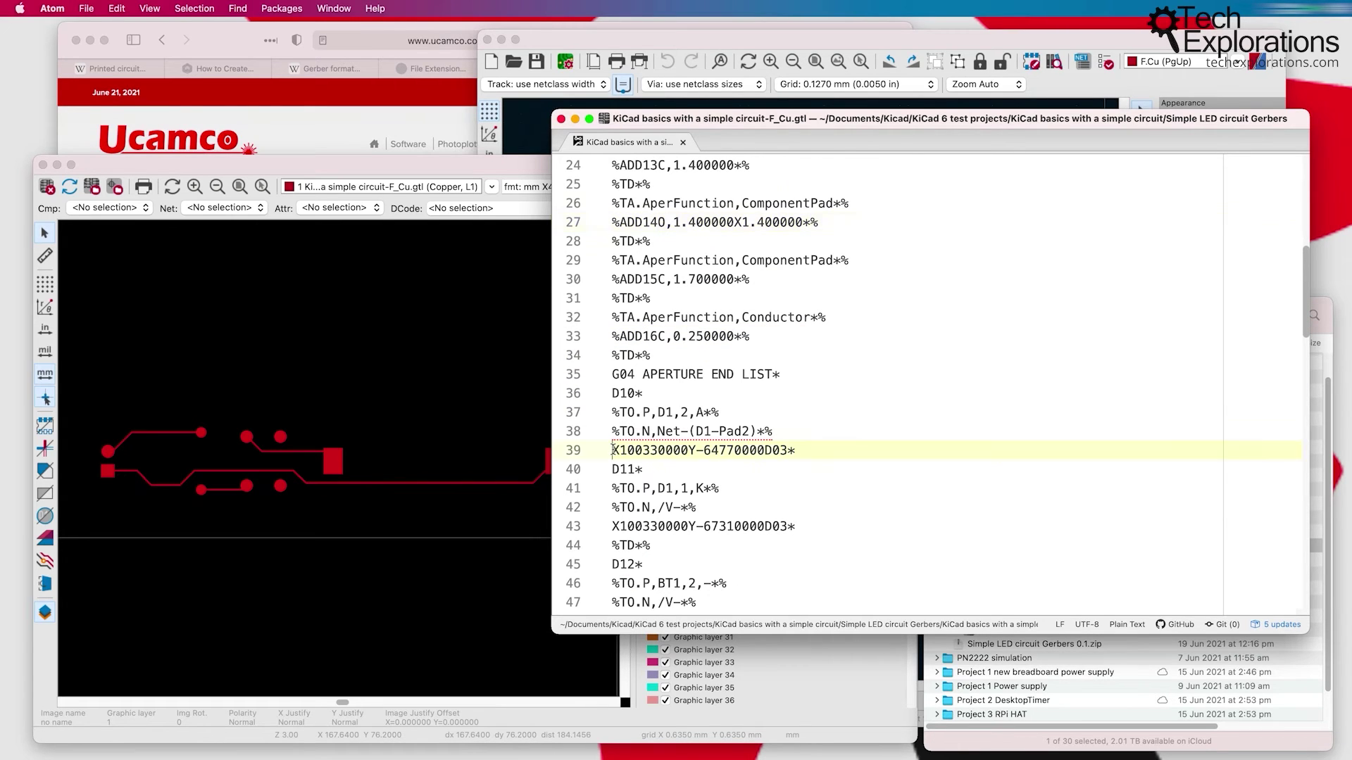
left_click_drag(613, 450, 822, 453)
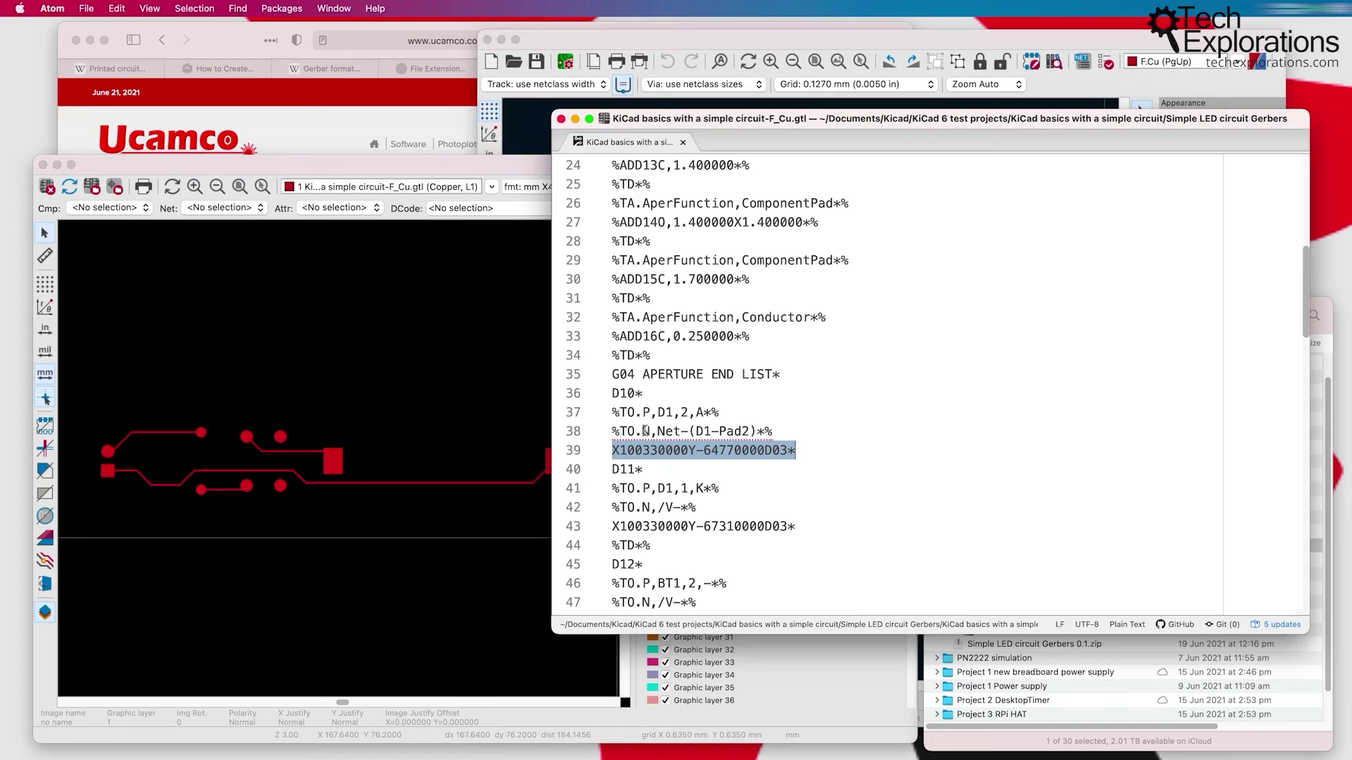
left_click_drag(656, 431, 757, 431)
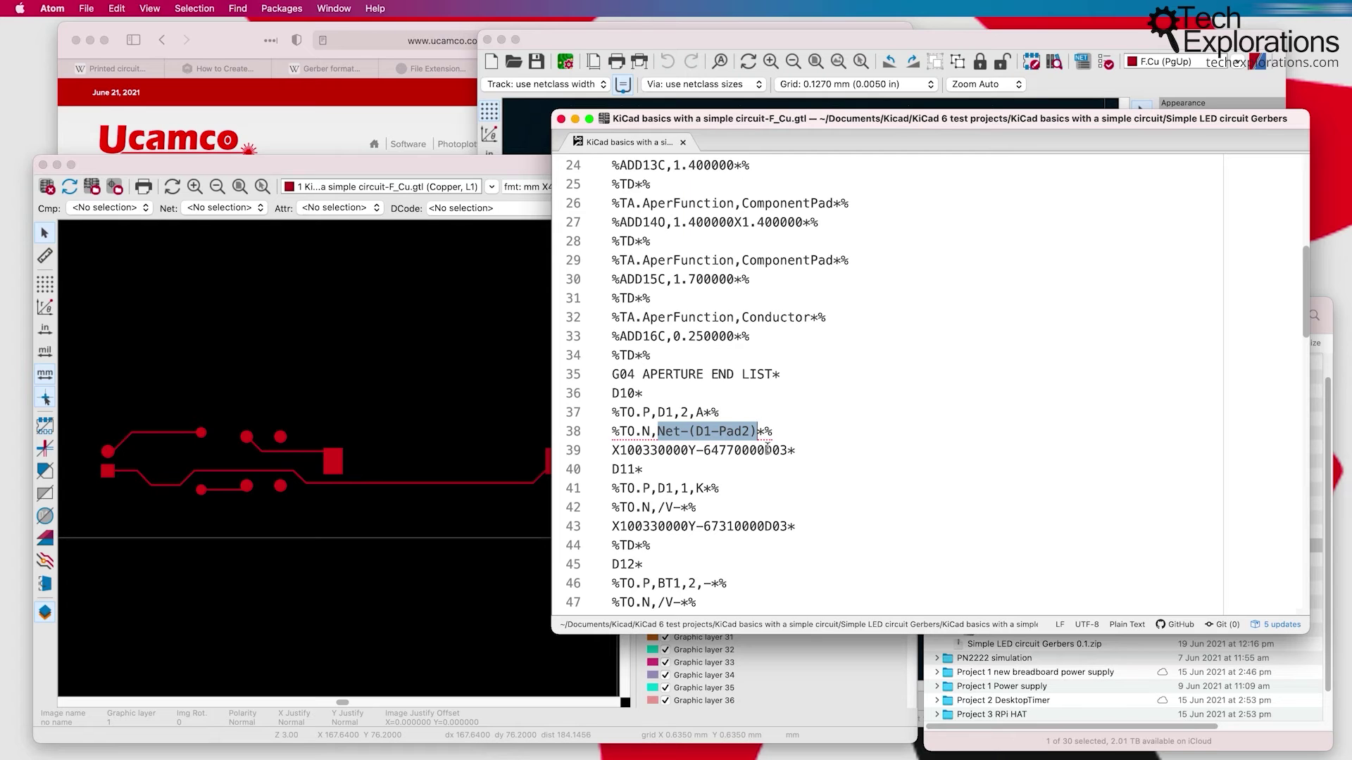
scroll(767, 449, "down", 15)
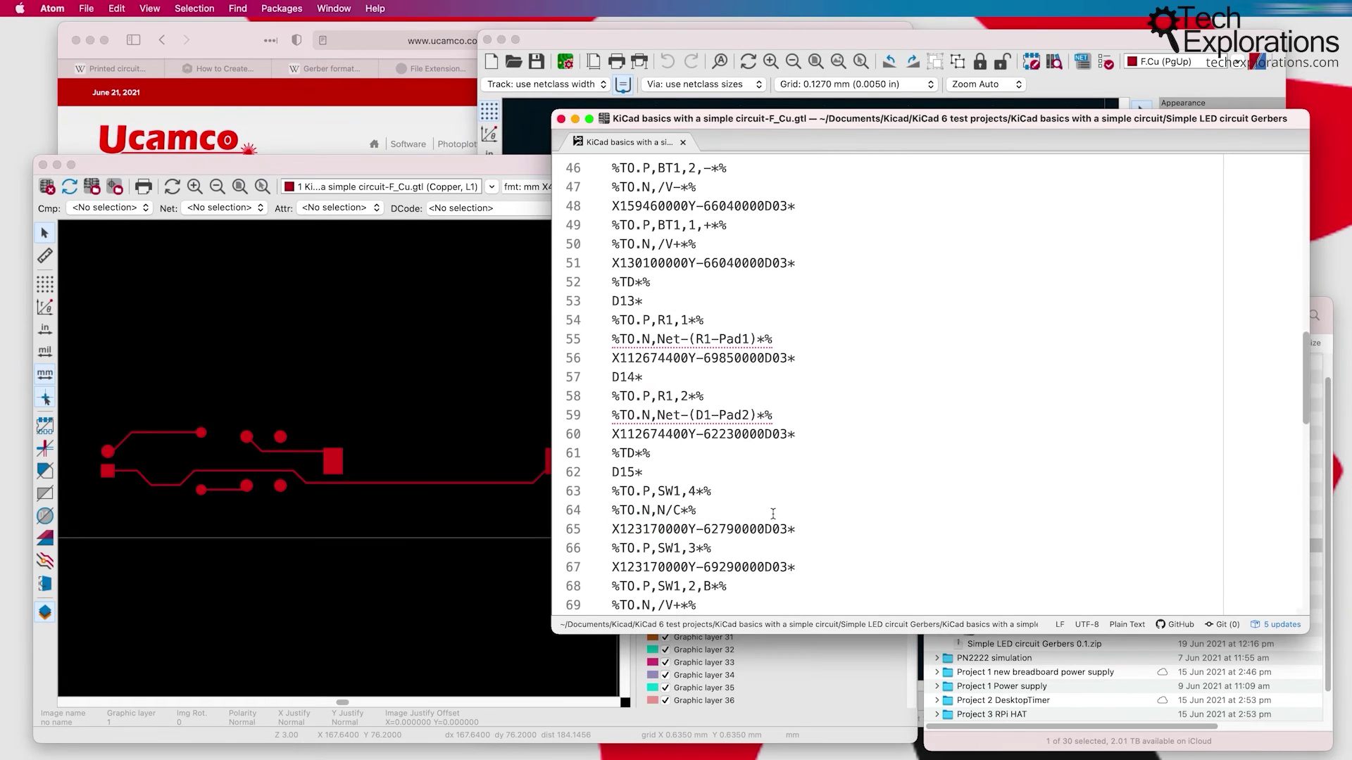
scroll(773, 515, "down", 5)
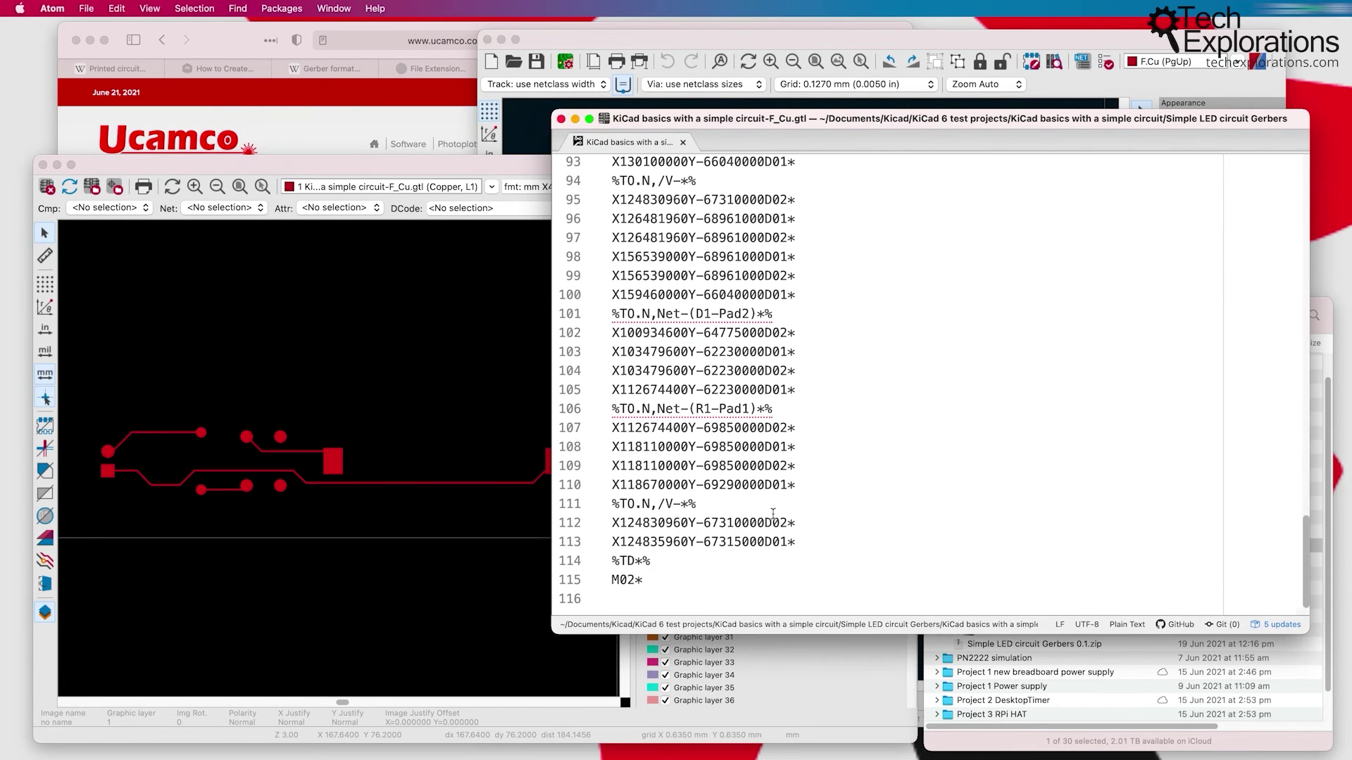
scroll(773, 513, "up", 20)
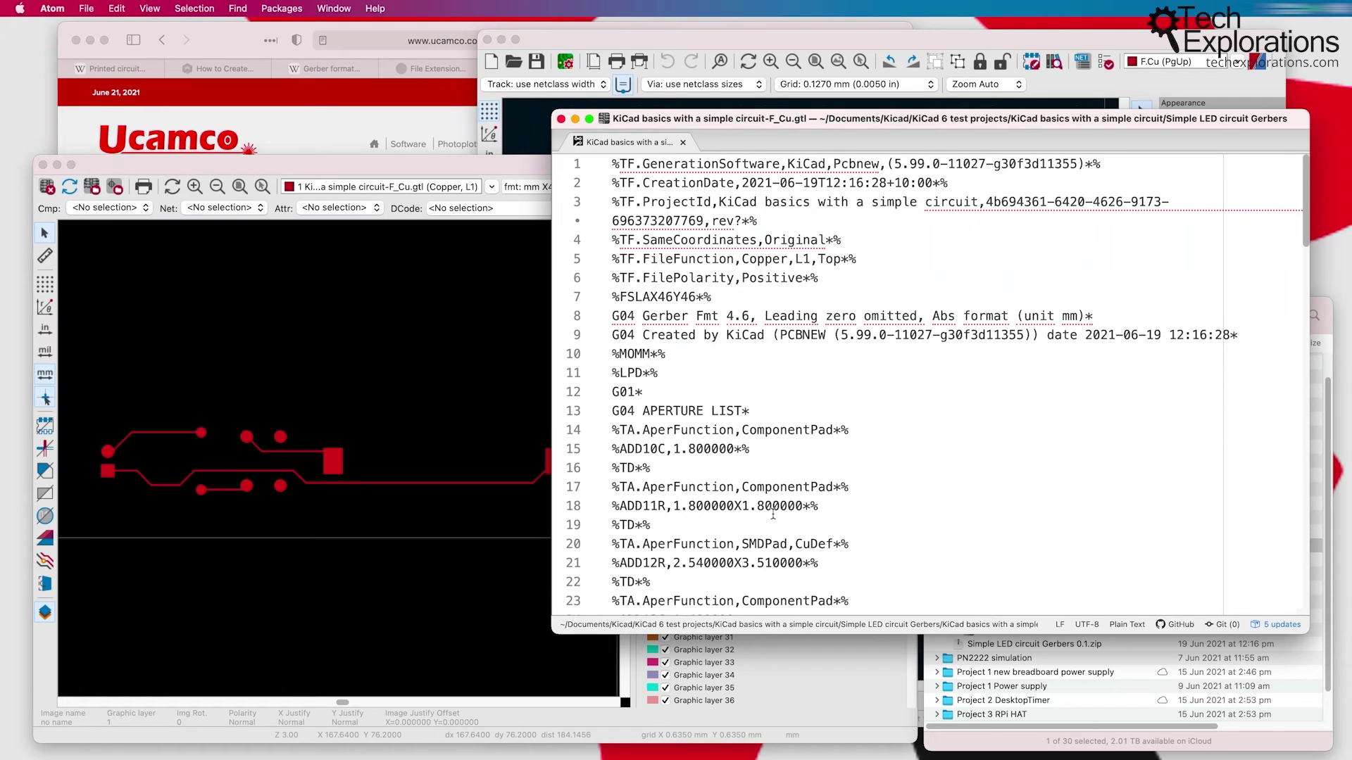
left_click_drag(702, 325, 782, 525)
Step: Clear Atom's header selection, raise and nudge GerbView's copper view, then bring Finder forward
left_click(782, 525)
left_click(541, 317)
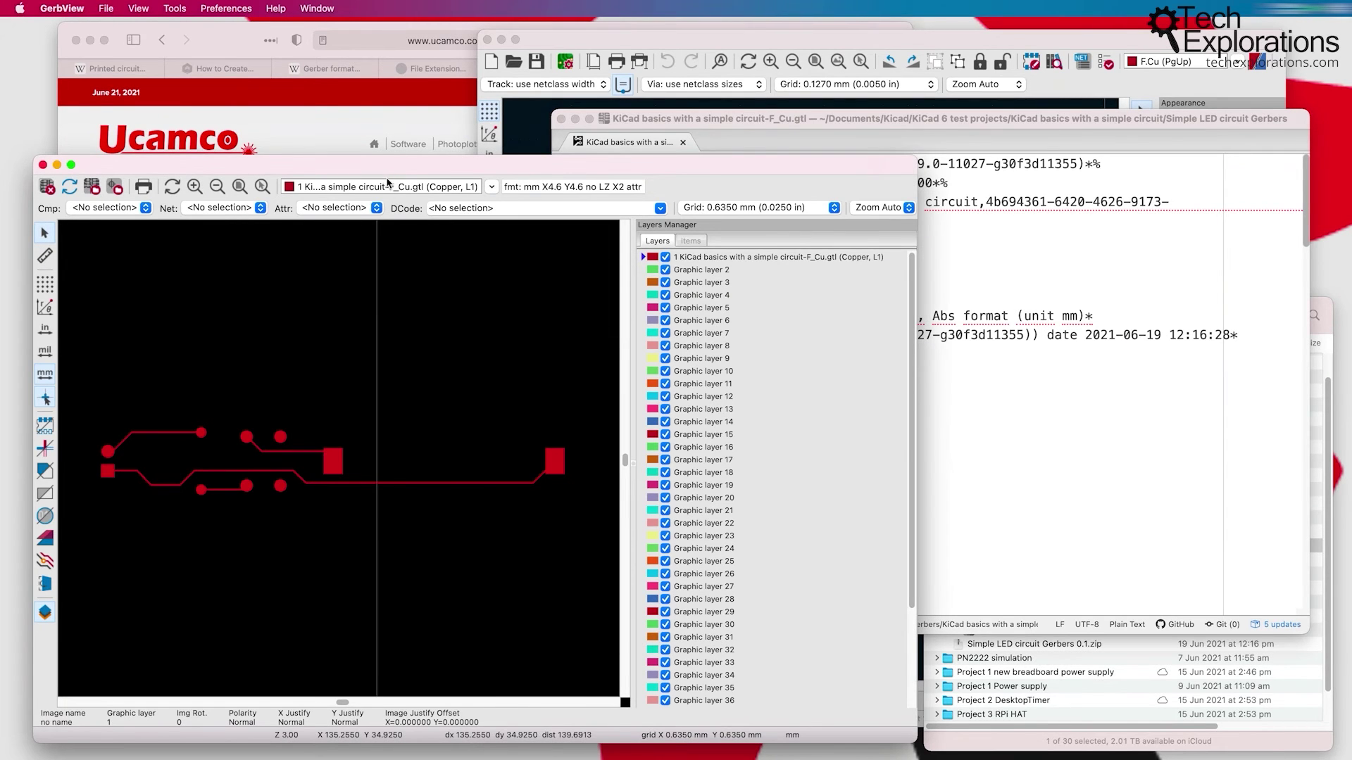
left_click_drag(387, 167, 393, 159)
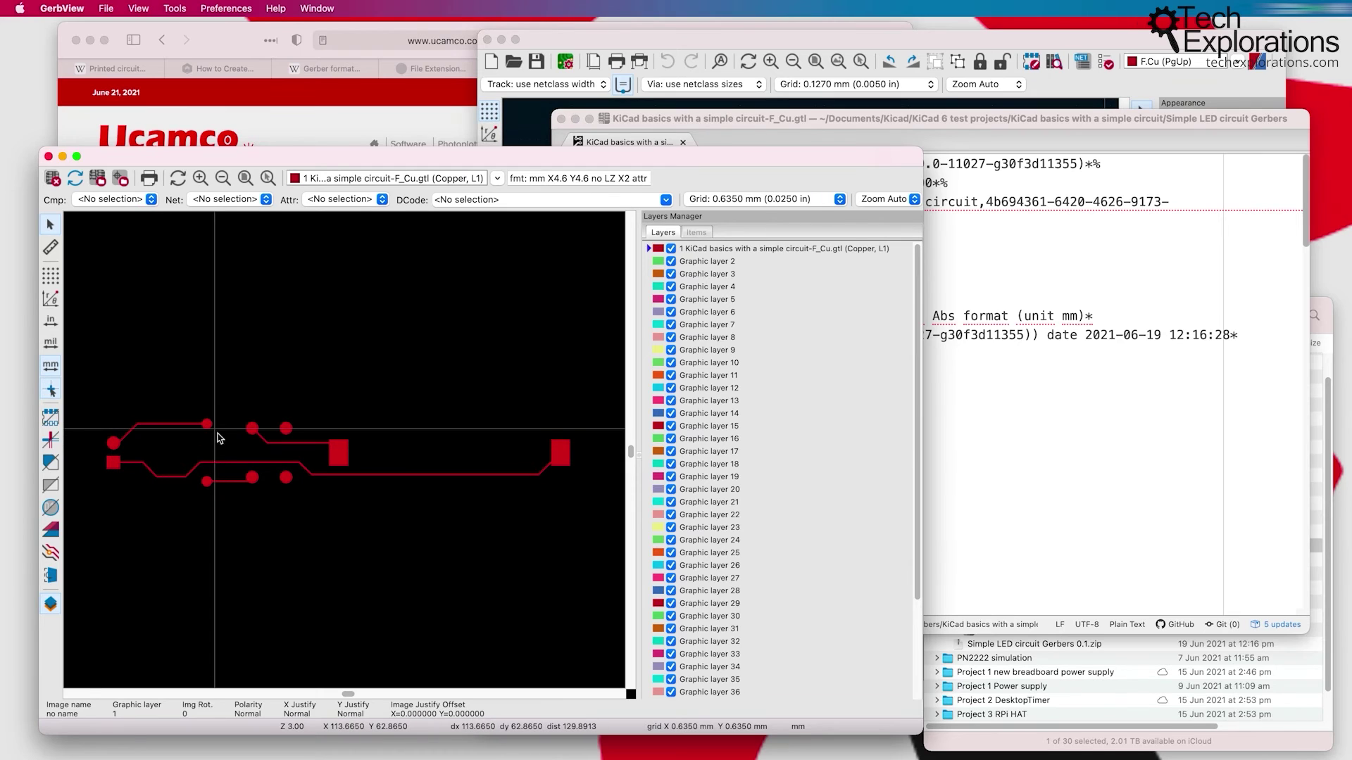
left_click(1046, 744)
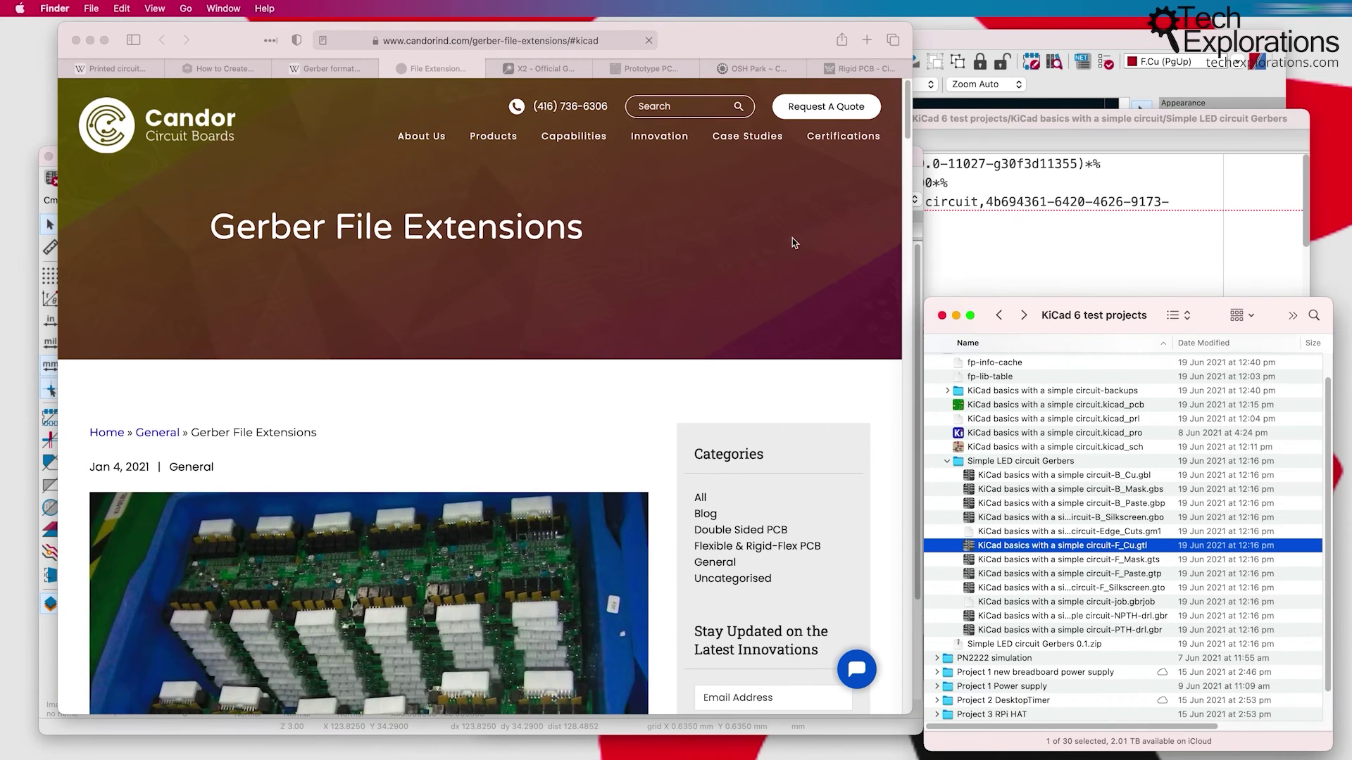
Step: In Finder, point out each layer file: back copper, mask, paste, silkscreen, Edge_Cuts and front layers
left_click(1029, 477)
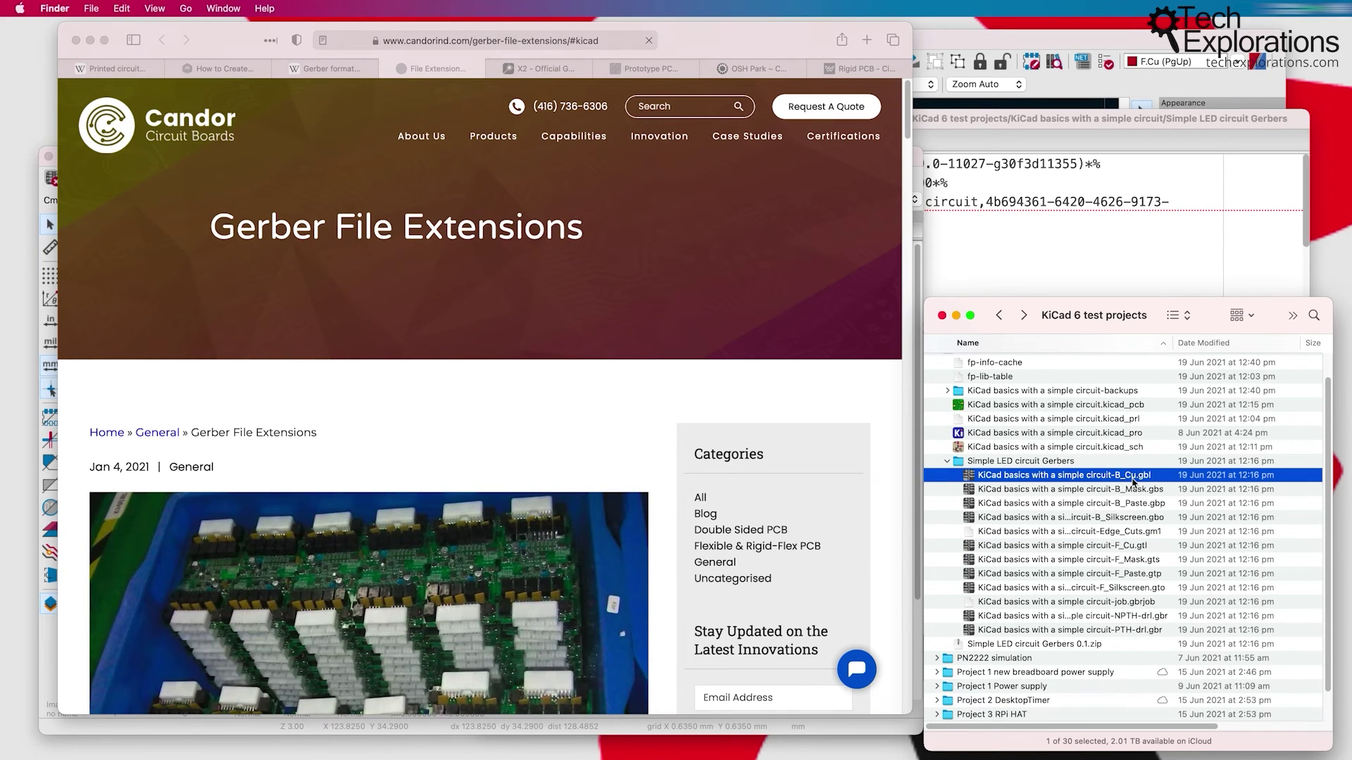
left_click(1127, 491)
left_click(1134, 504)
left_click(1136, 518)
left_click(1135, 533)
left_click(1133, 546)
left_click(1137, 560)
left_click(1137, 575)
left_click(1145, 588)
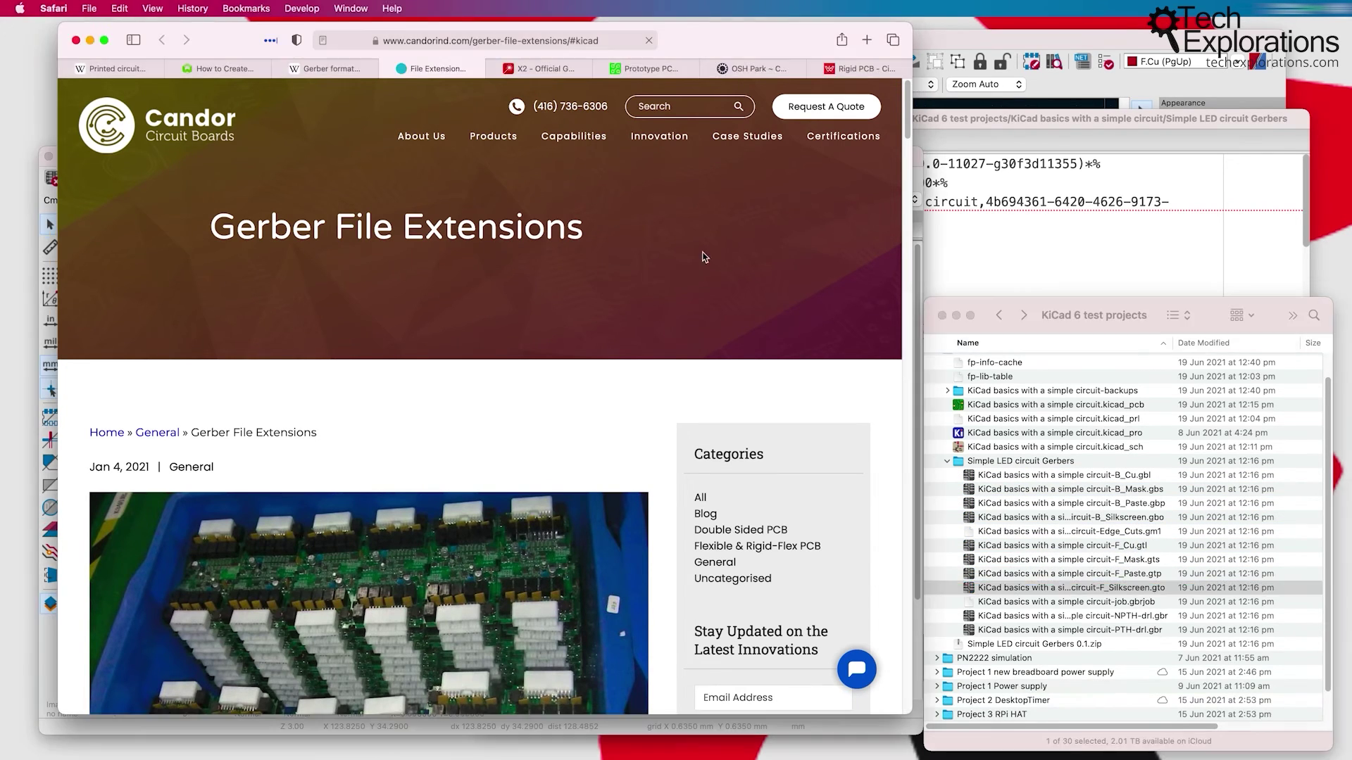
Step: Switch to the Gerber extensions article, jump to its KiCad section and highlight its three paragraphs
left_click(651, 281)
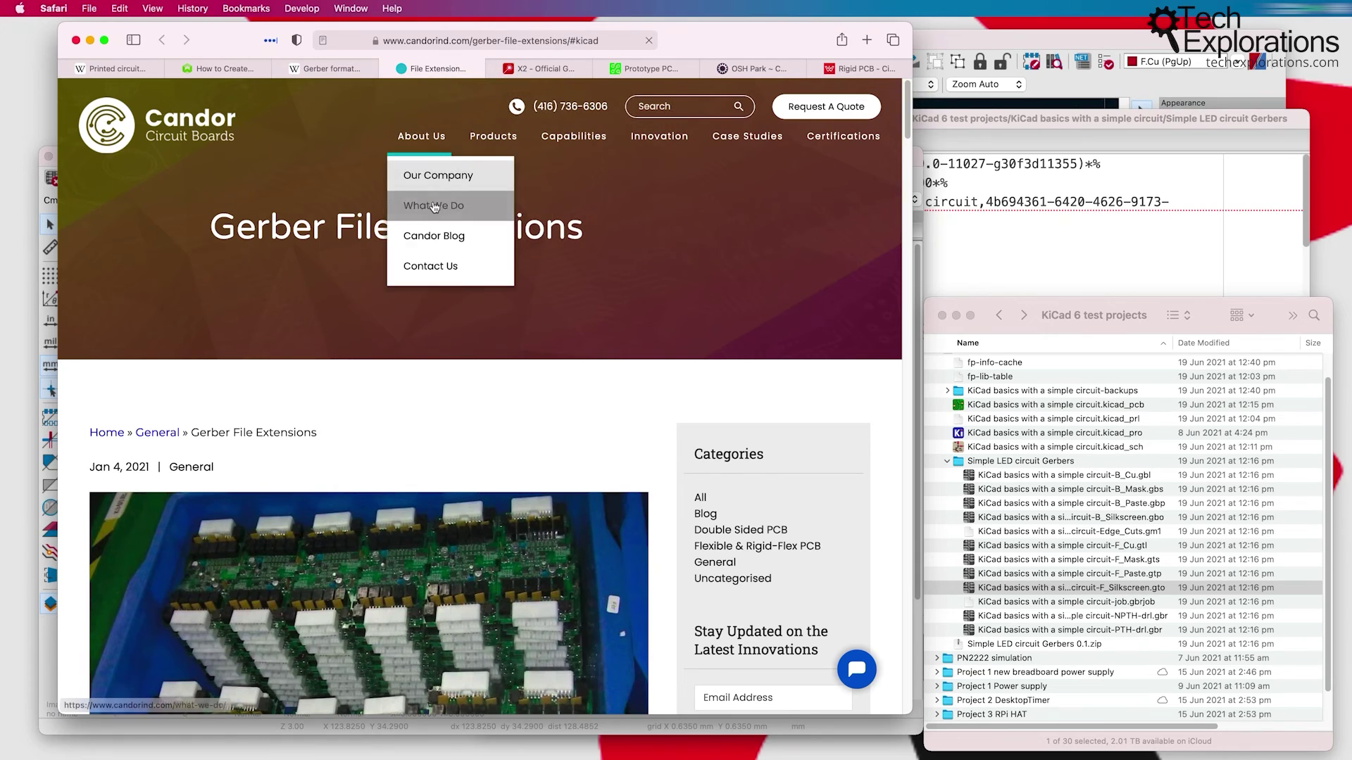
mouse_move(776, 161)
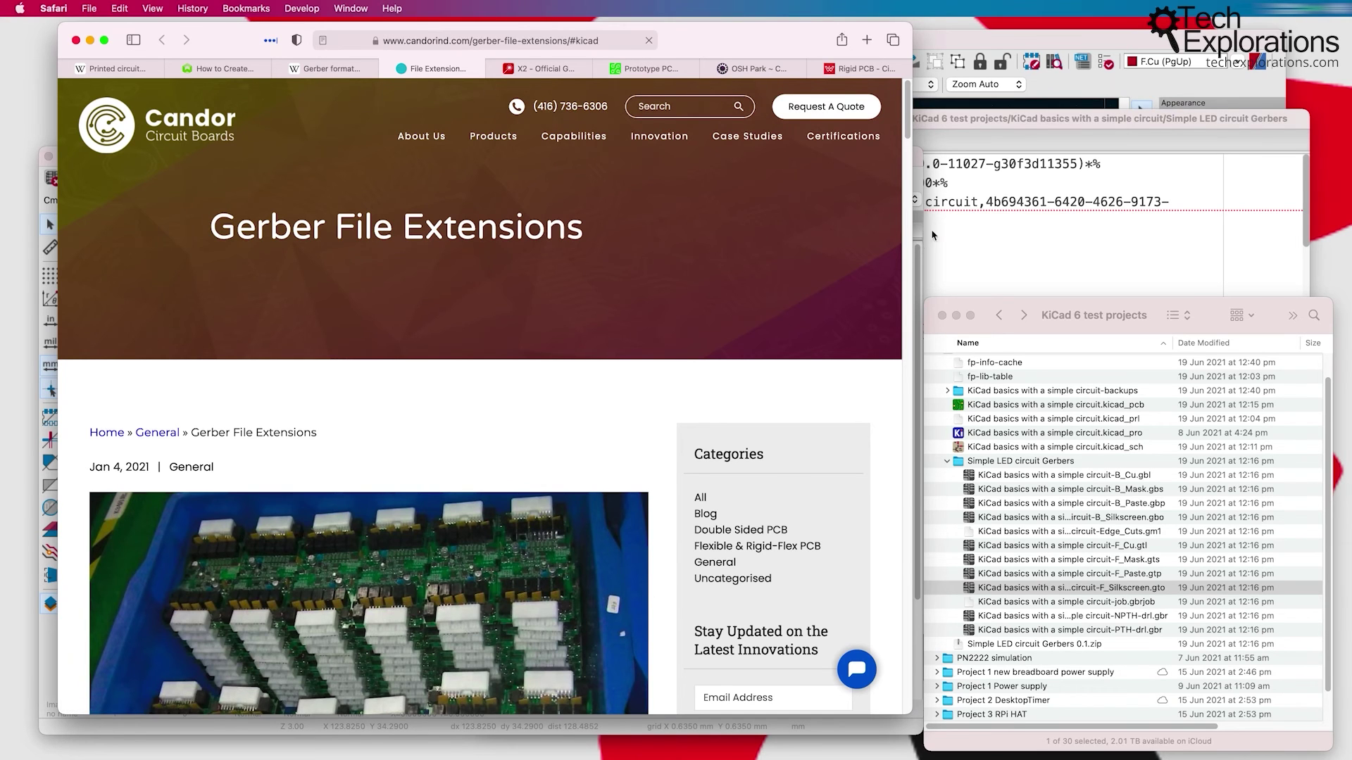
left_click_drag(908, 134, 906, 196)
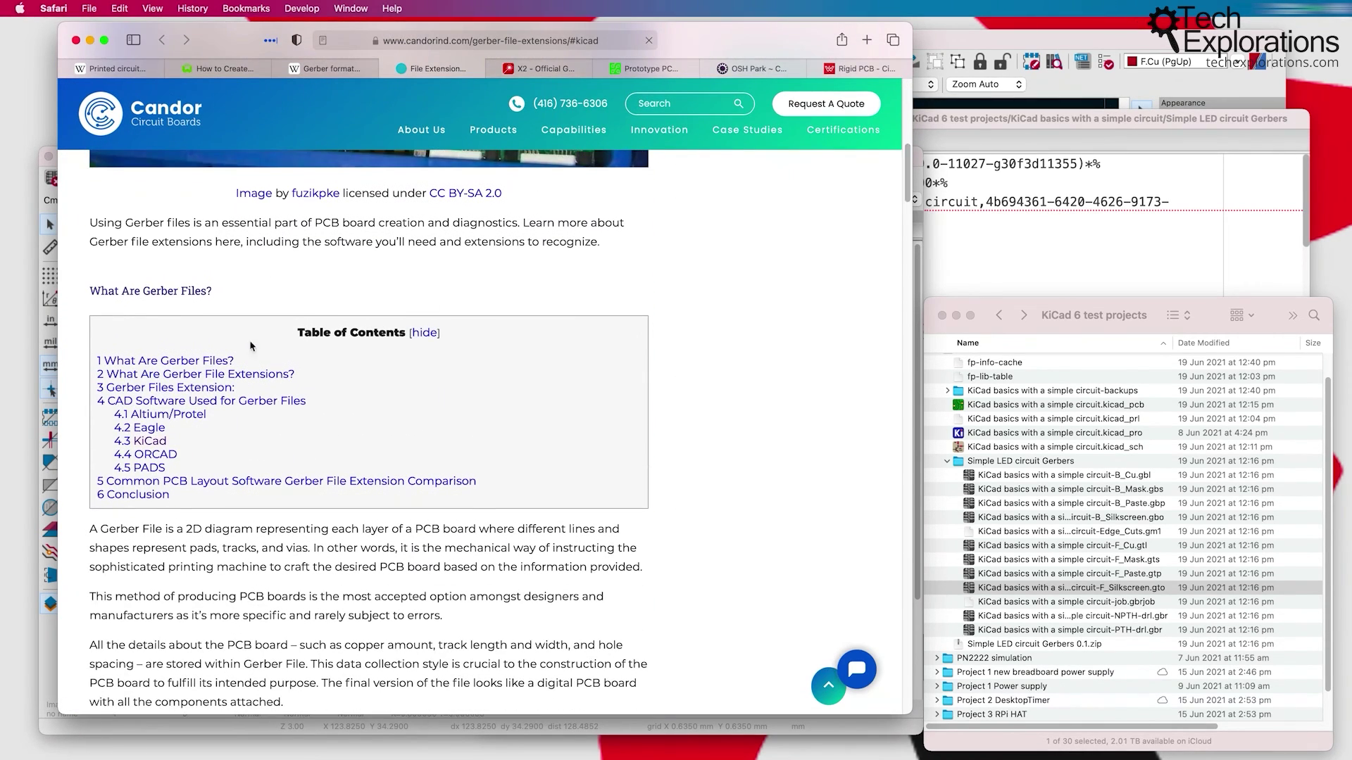
left_click(145, 442)
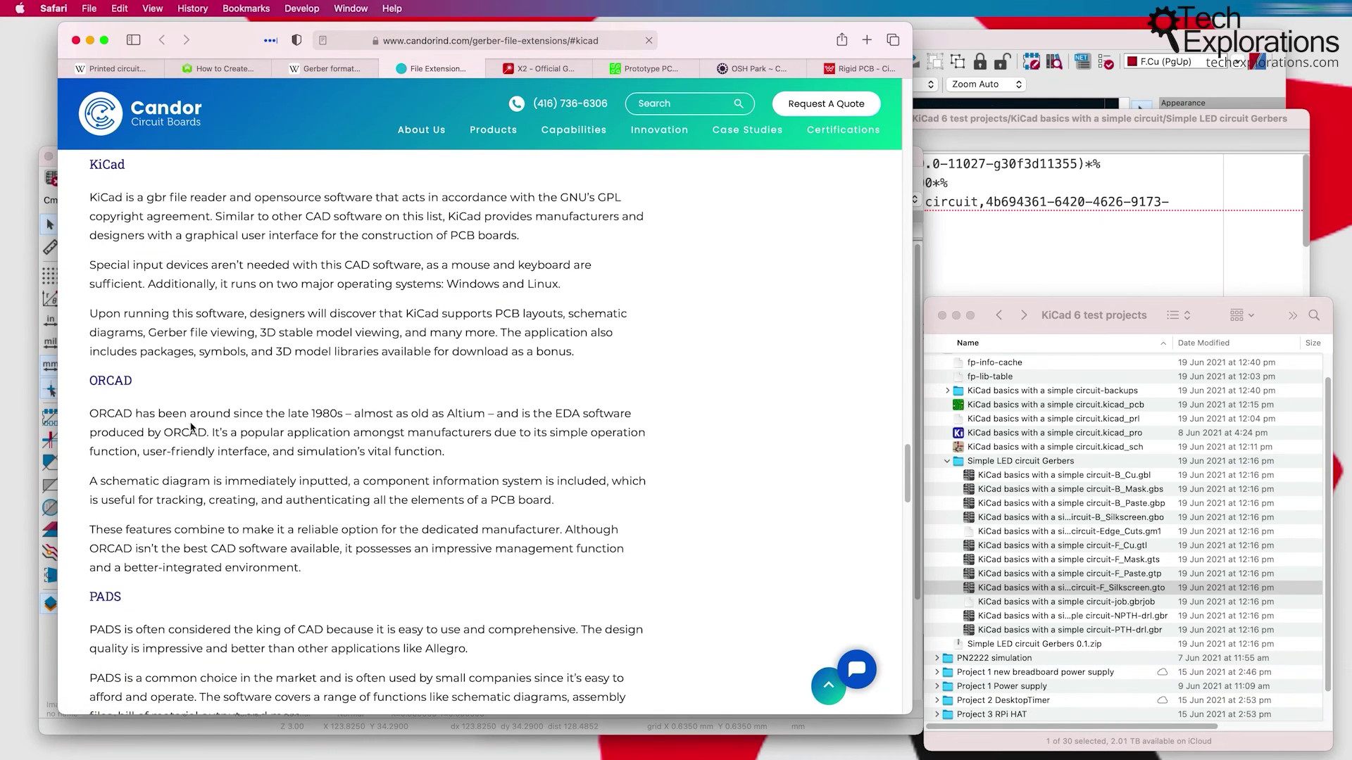
left_click_drag(96, 195, 594, 357)
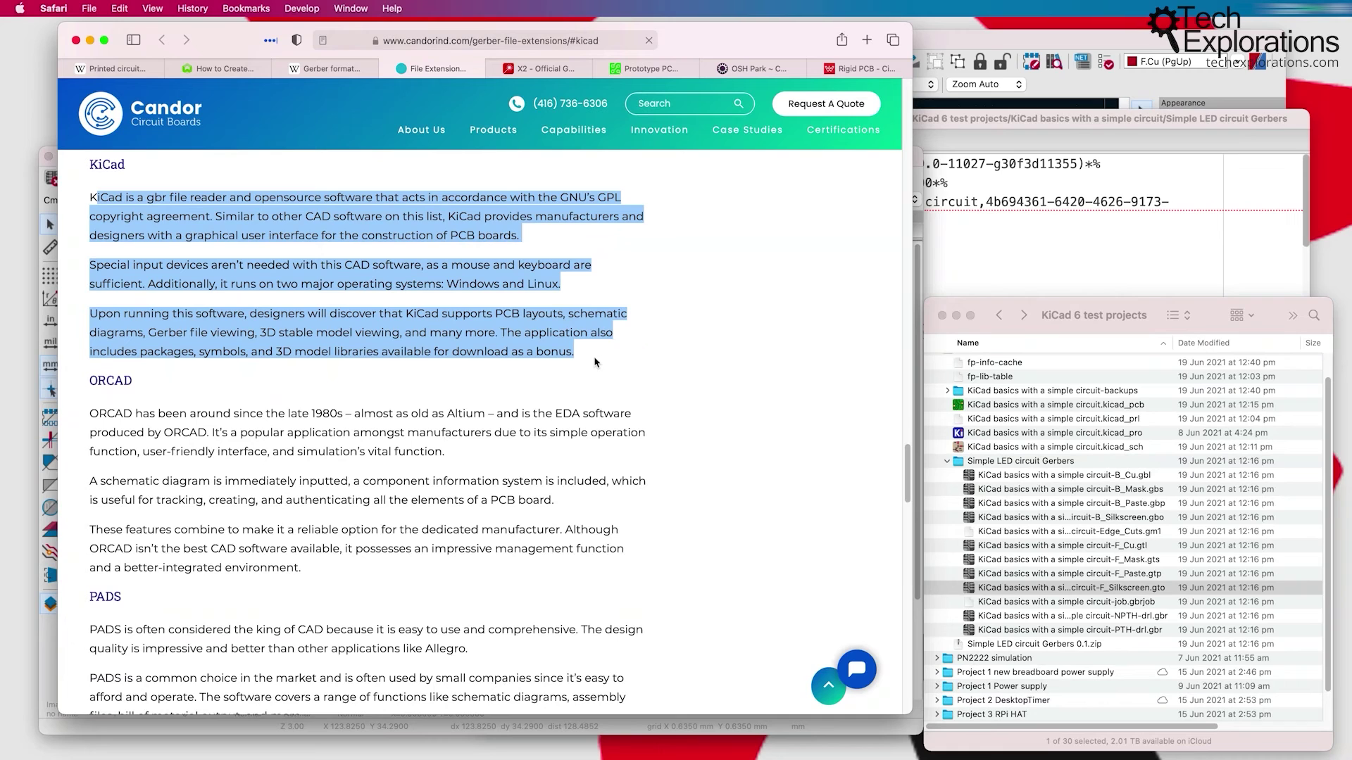
Step: Highlight KiCad's layer names F.SILKS, F.MASK and F.PASTE in the comparison table
scroll(593, 359, "down", 7)
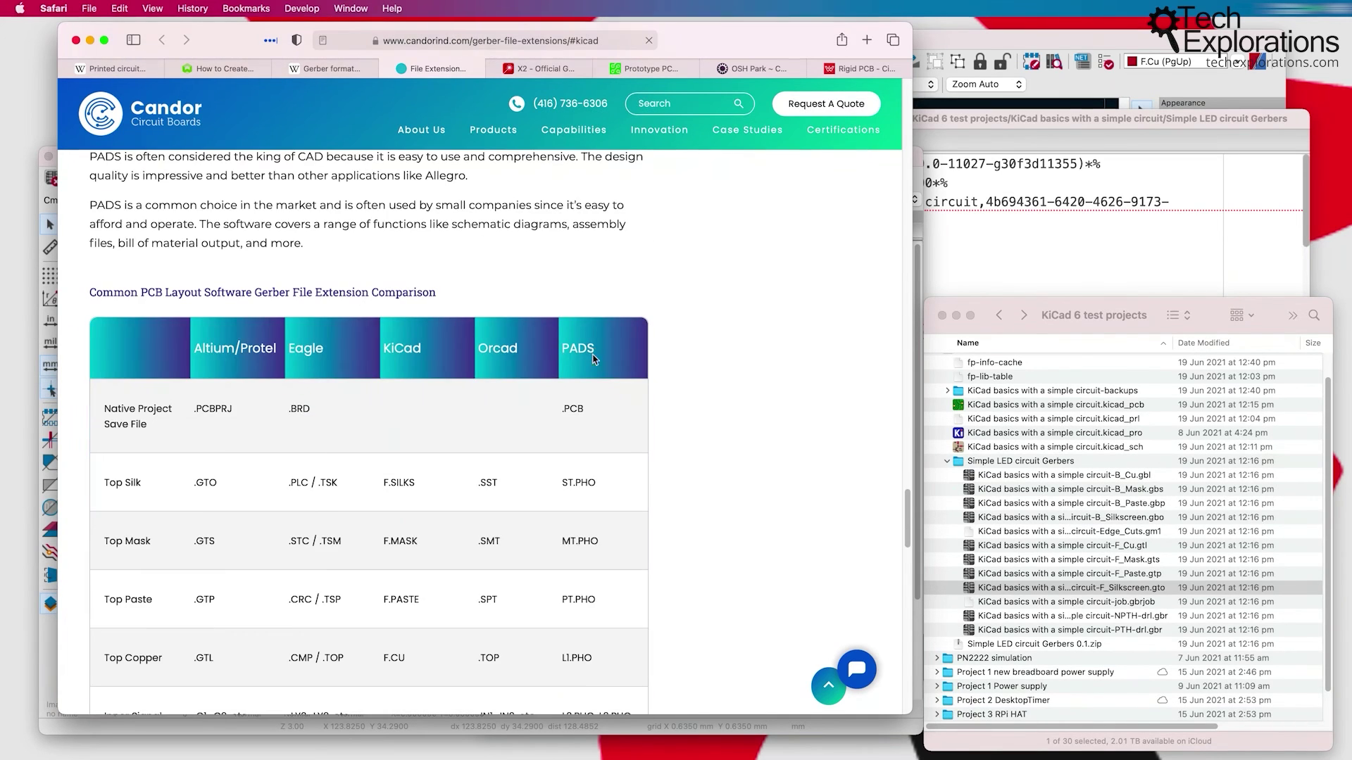
scroll(592, 355, "down", 2)
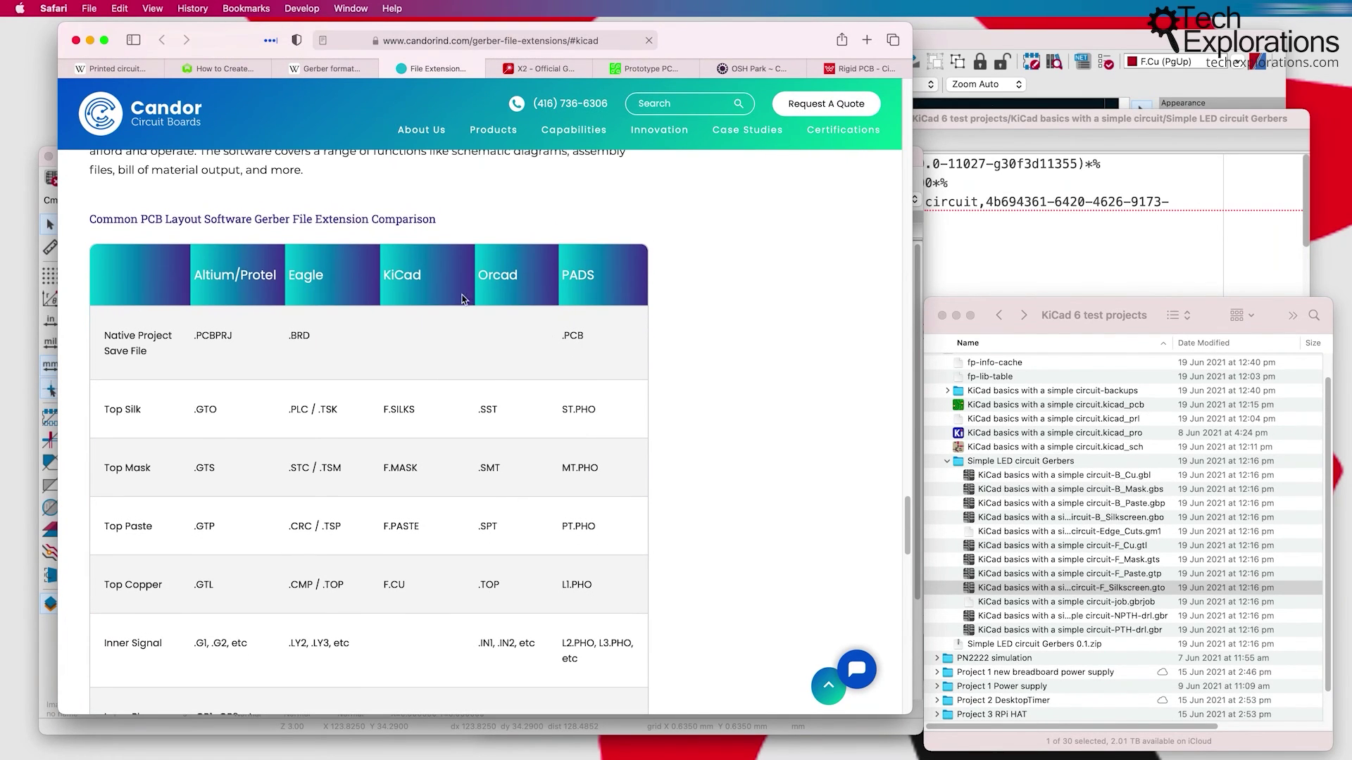
double_click(385, 409)
double_click(386, 468)
left_click(385, 468)
double_click(391, 467)
left_click_drag(417, 528, 432, 560)
Step: Highlight B.PASTE in the Bottom Paste row, then bring the Pcbnew board editor forward
scroll(384, 528, "down", 3)
scroll(411, 504, "down", 5)
left_click(390, 558)
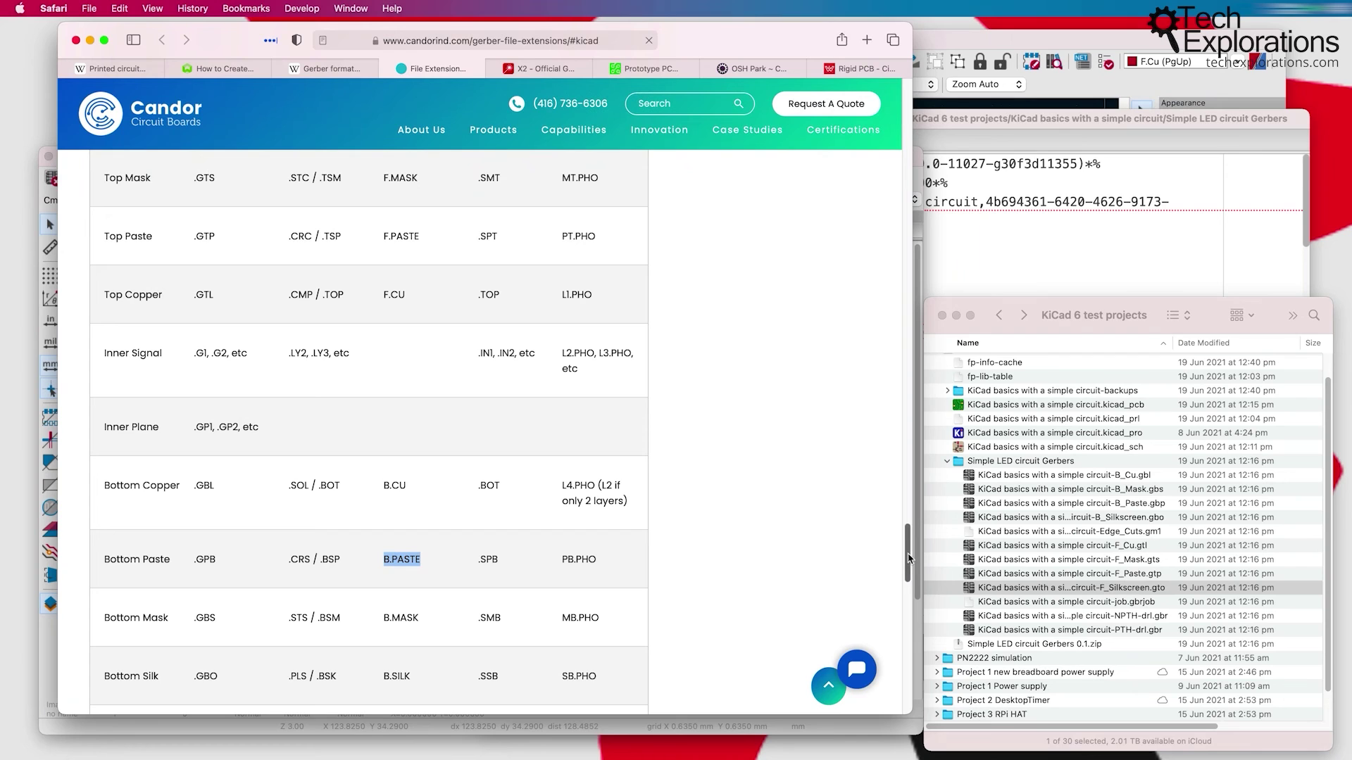
left_click_drag(909, 559, 908, 641)
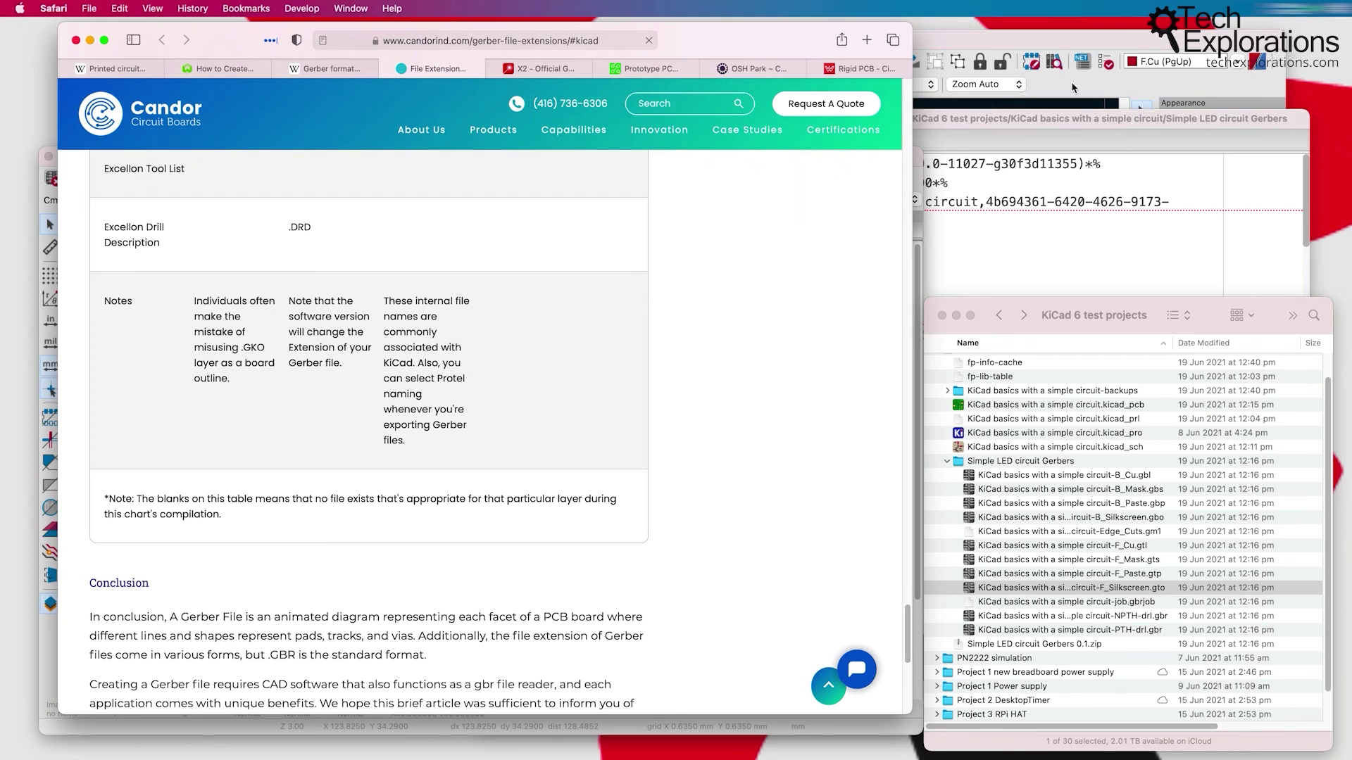
left_click(1045, 53)
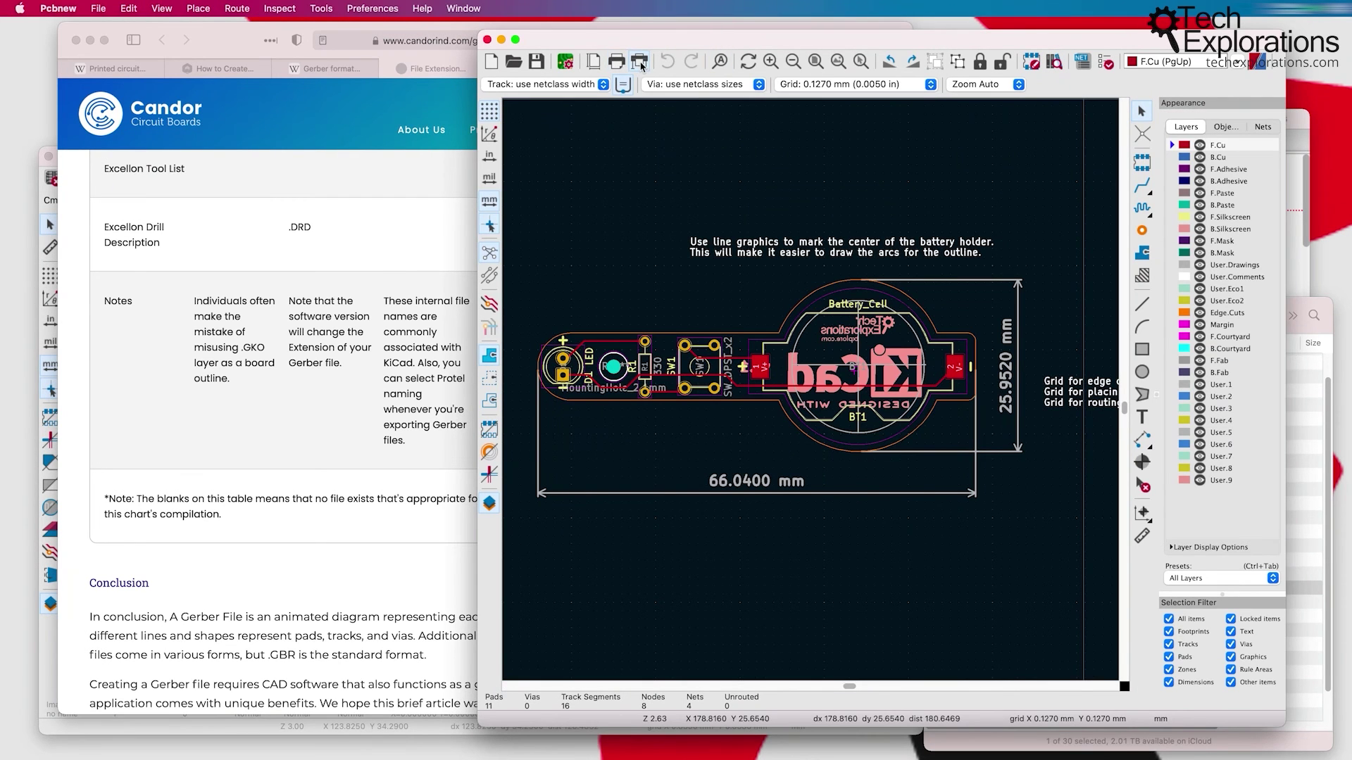
left_click(639, 62)
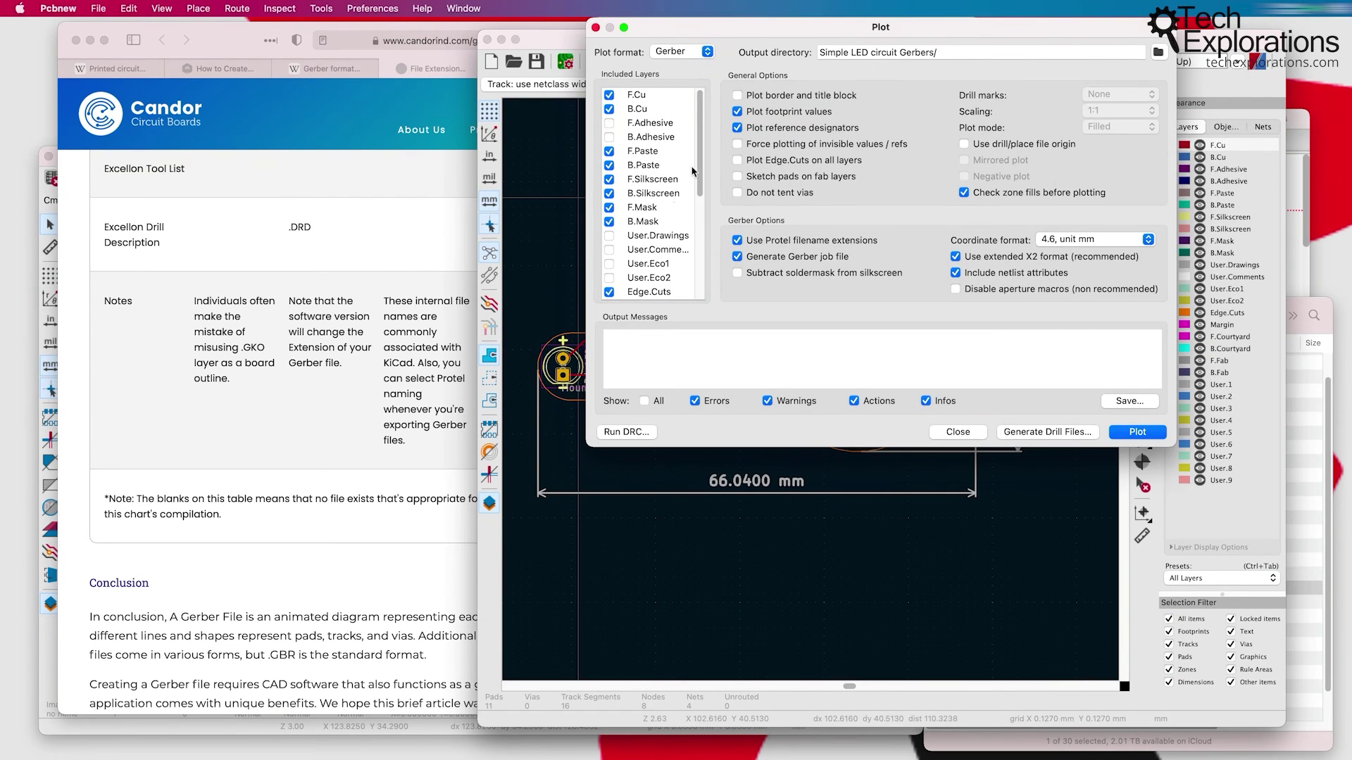
left_click_drag(699, 170, 700, 251)
scroll(629, 115, "up", 5)
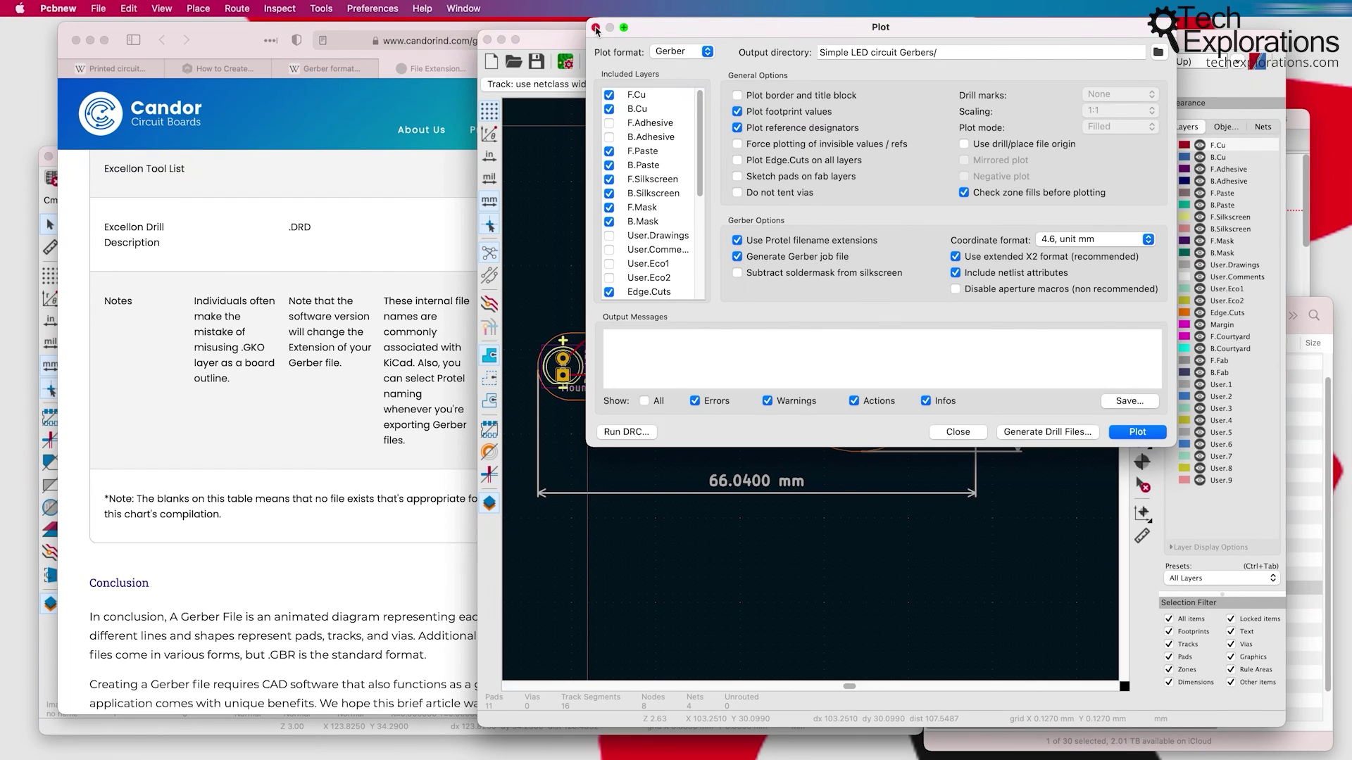
left_click(596, 28)
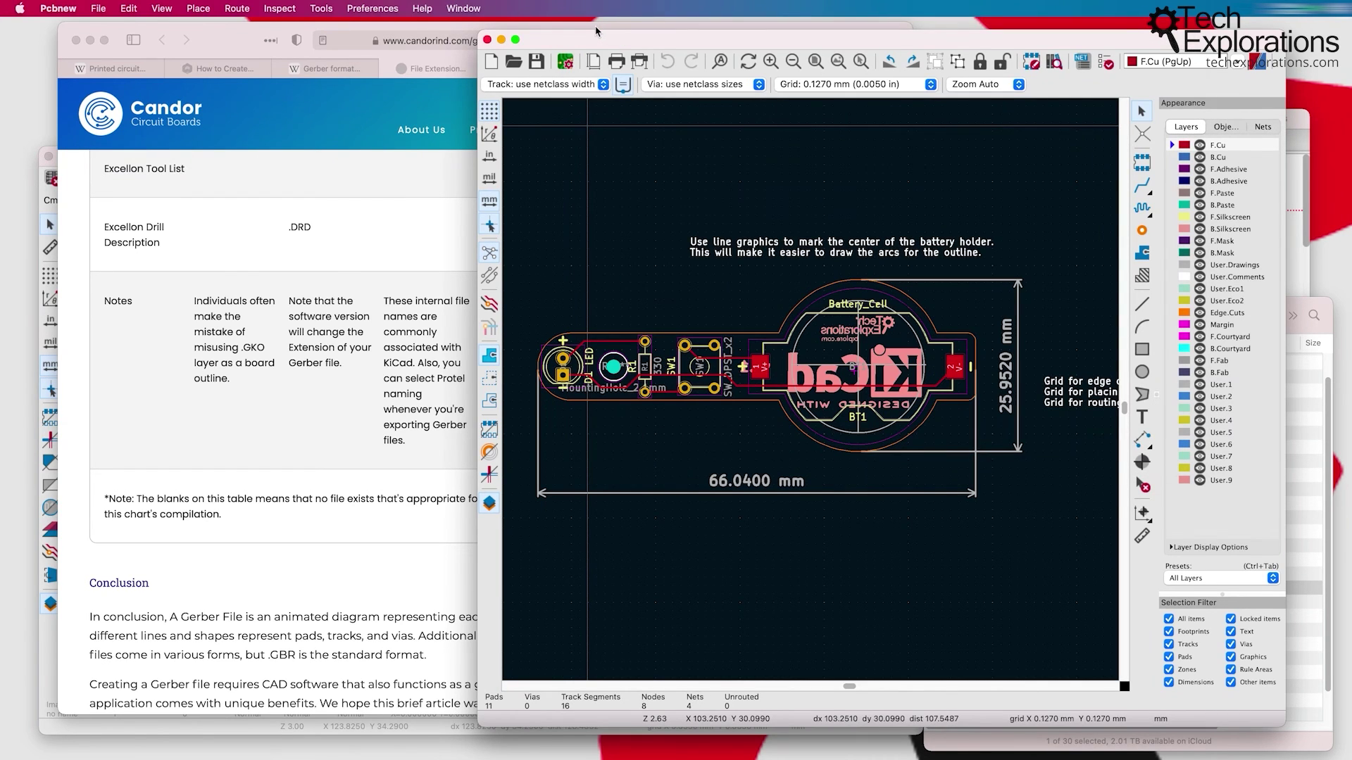